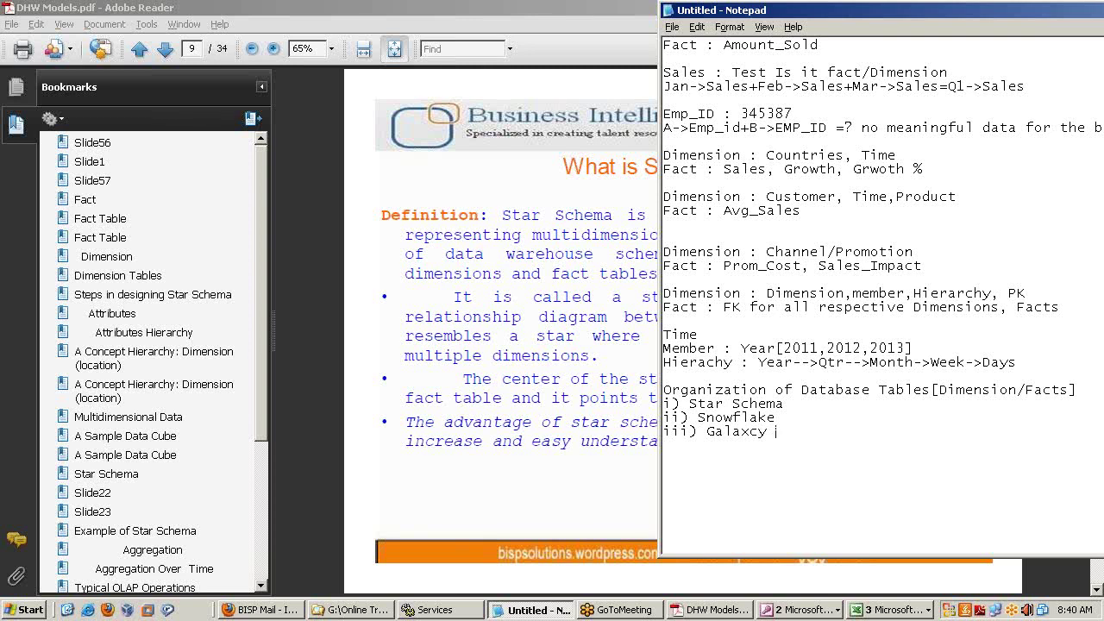
- Maximize Notepad and add ': Fast Query Access, poor at write operation, large nu, of duplicate records' after Star Schema
left_click_drag(795, 403, 656, 406)
left_click(793, 404)
double_click(814, 17)
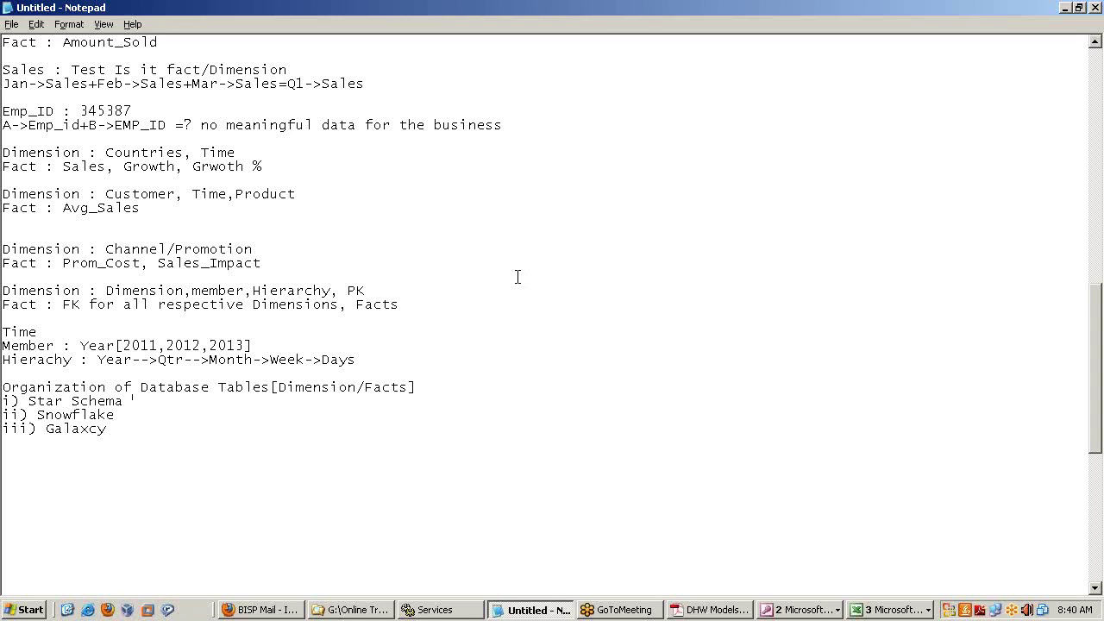
type(": Fast Query Access, poor at write oops")
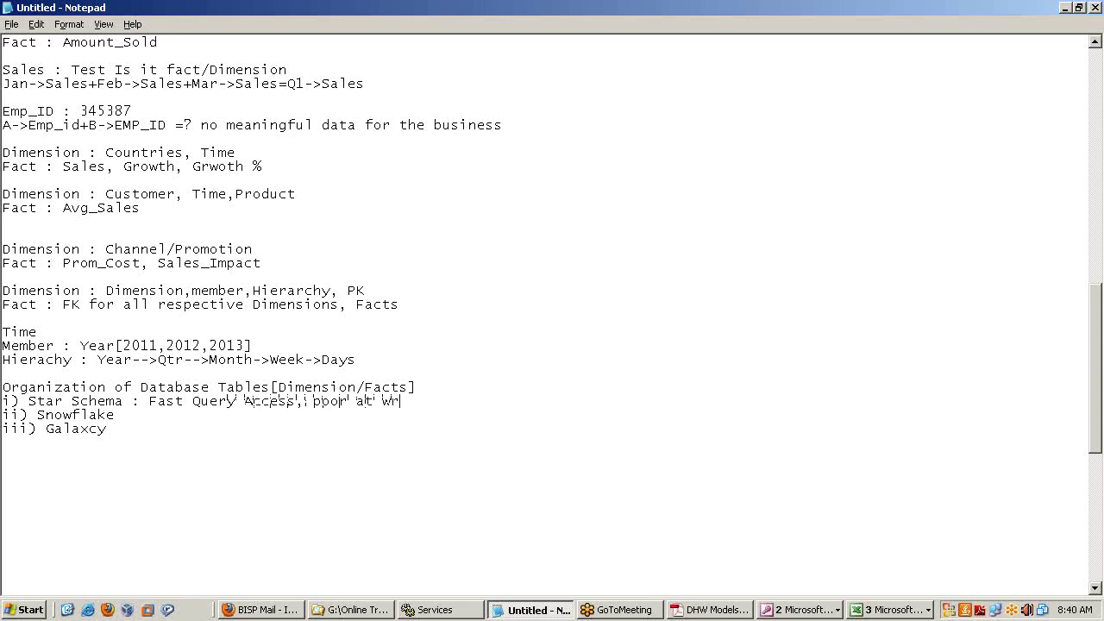
type("rat")
key("BackSpace")
key("BackSpace")
key("BackSpace")
key("BackSpace")
type("ration, p")
key("BackSpace")
type("large nu, of duplicate records")
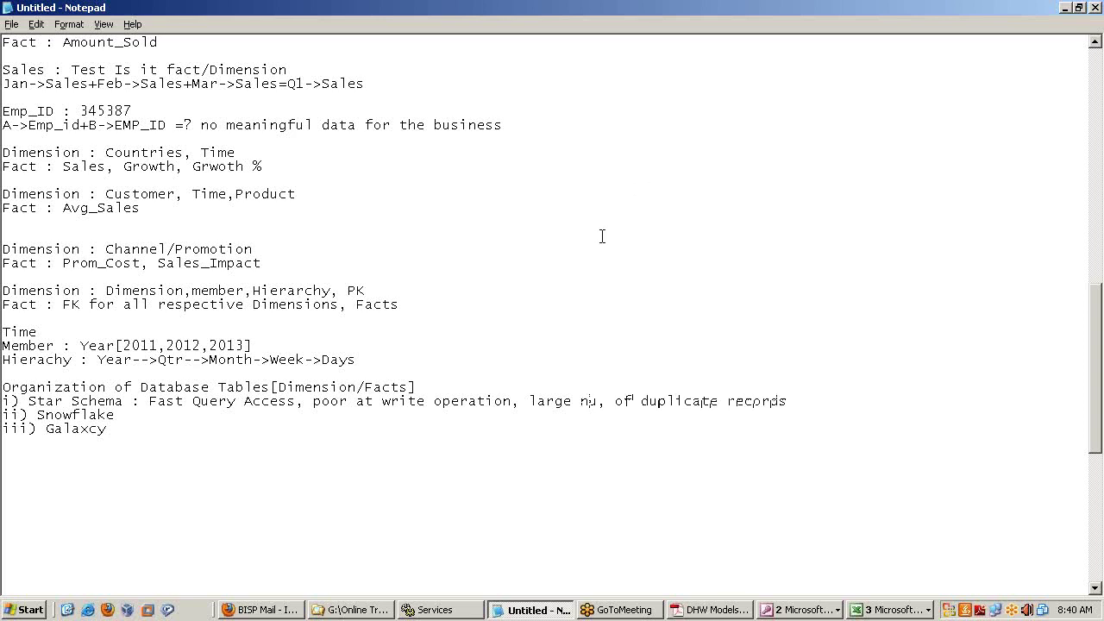
- Highlight 'Fast Query Access' and start a new line below Galaxcy
left_click_drag(149, 402, 303, 406)
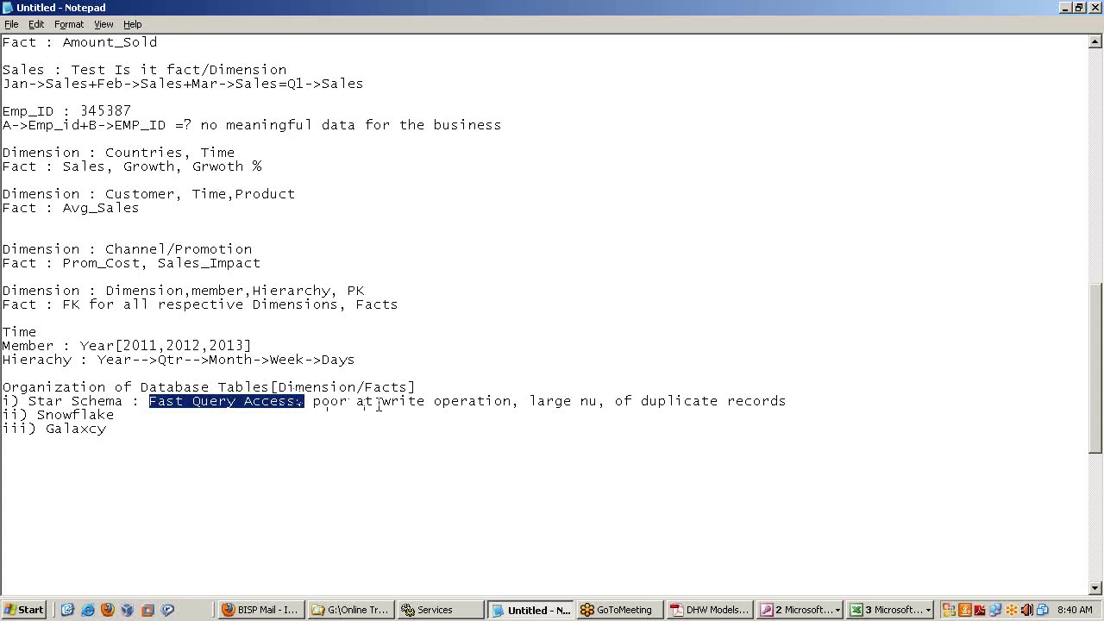
left_click(200, 430)
key("Return")
key("Return")
key("Return")
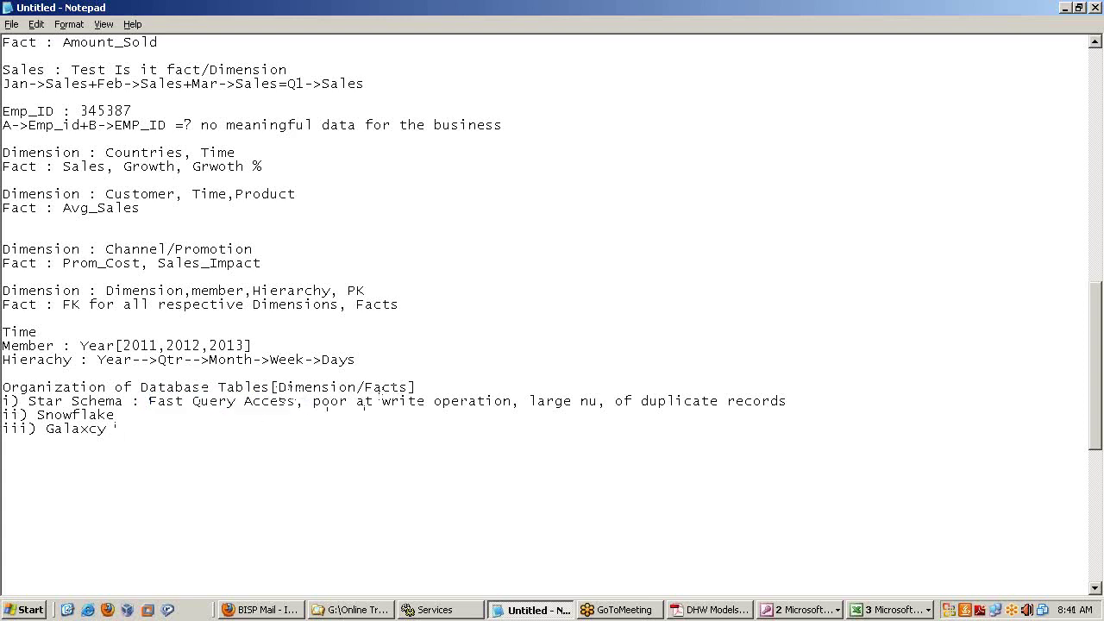
- Type the lines 'Star Schema--->snowflake' and 'Transaction System -->Analical System'
type("Star Schema-->")
type(">snowflake")
key("Return")
type("Transaction System --")
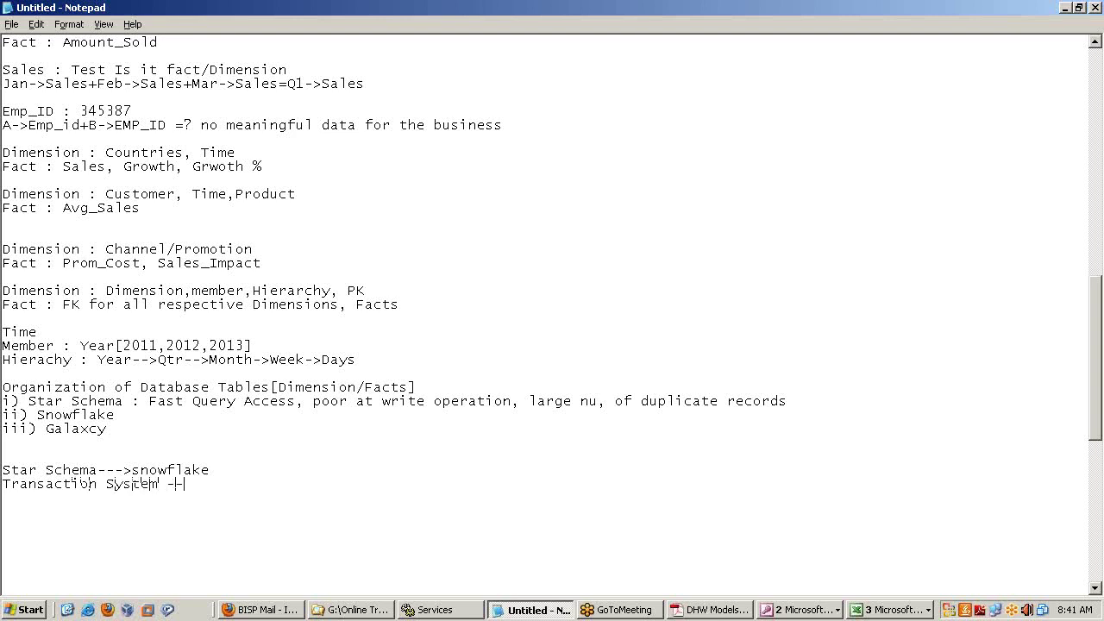
type(">Analysis")
key("BackSpace")
key("BackSpace")
key("BackSpace")
key("BackSpace")
type("ical y")
key("BackSpace")
type("System")
- Add the line 'Denormalization-->Normalization [Insert/Update/delete]'
key("Return")
type("Nor")
key("BackSpace")
key("BackSpace")
key("BackSpace")
type("Denormalizatio")
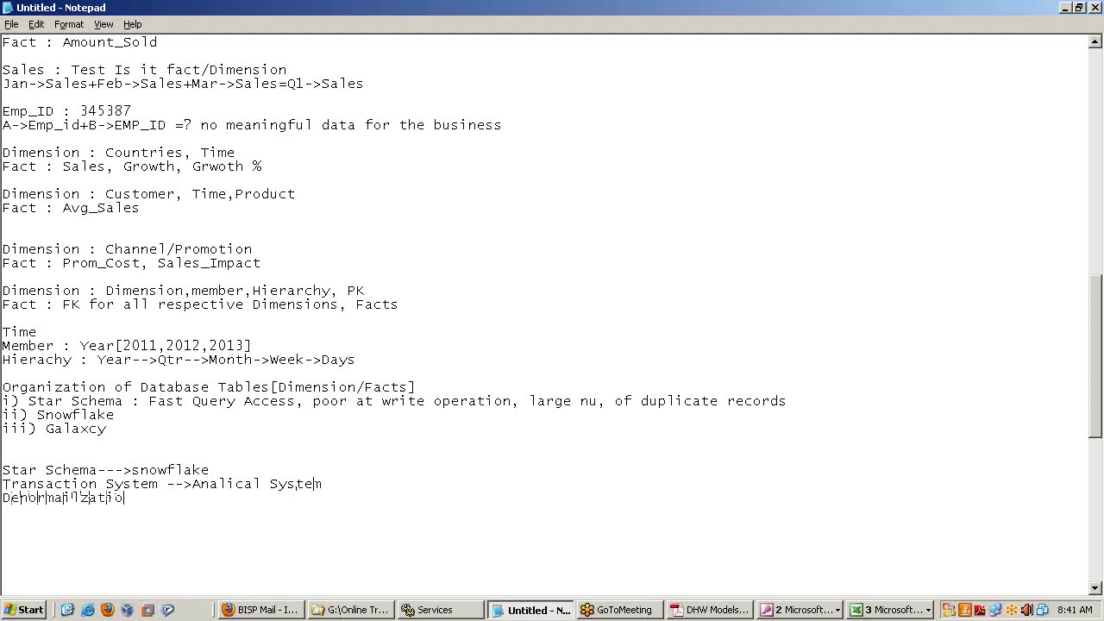
type("n-->Normal")
type("ization")
type("[Insert")
type("/Updat")
type("./")
key("BackSpace")
key("BackSpace")
type("e/delete")
- Insert '[Select operation]' after Star Schema, contrasting it with the Insert/Update/delete note
left_click_drag(98, 470, 2, 471)
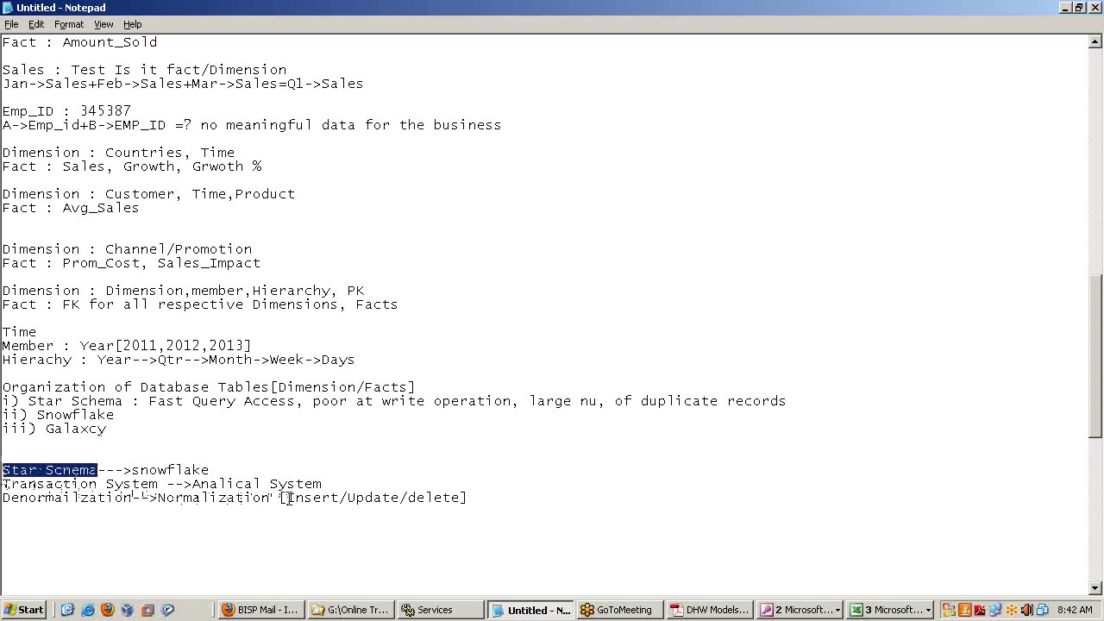
left_click_drag(288, 498, 463, 497)
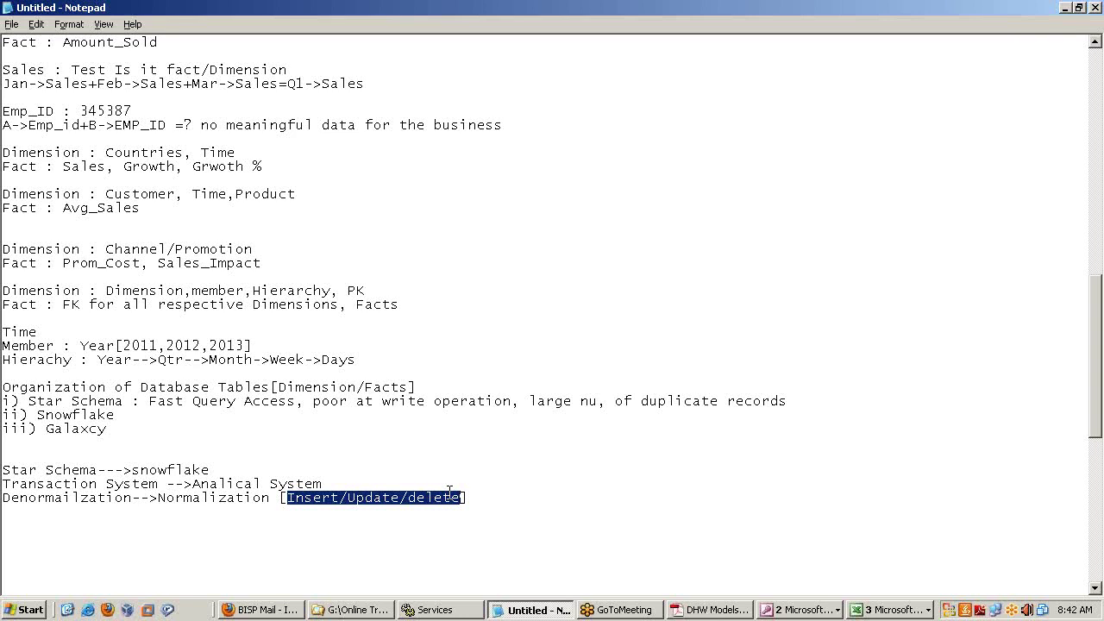
left_click(249, 469)
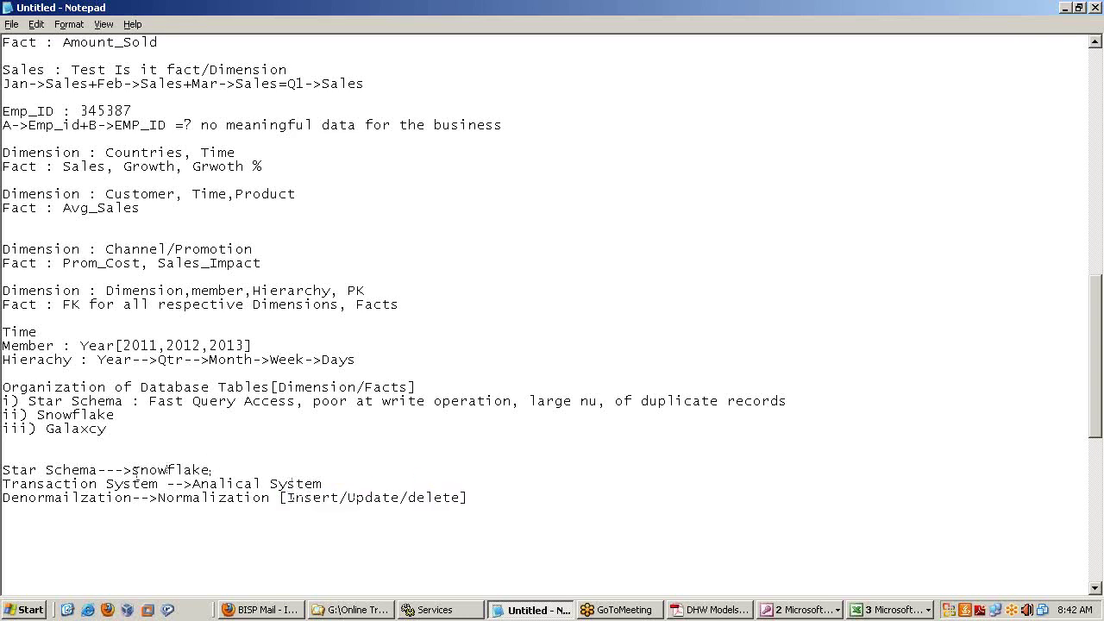
left_click(97, 470)
type("[Select operation]")
left_click_drag(287, 499, 464, 498)
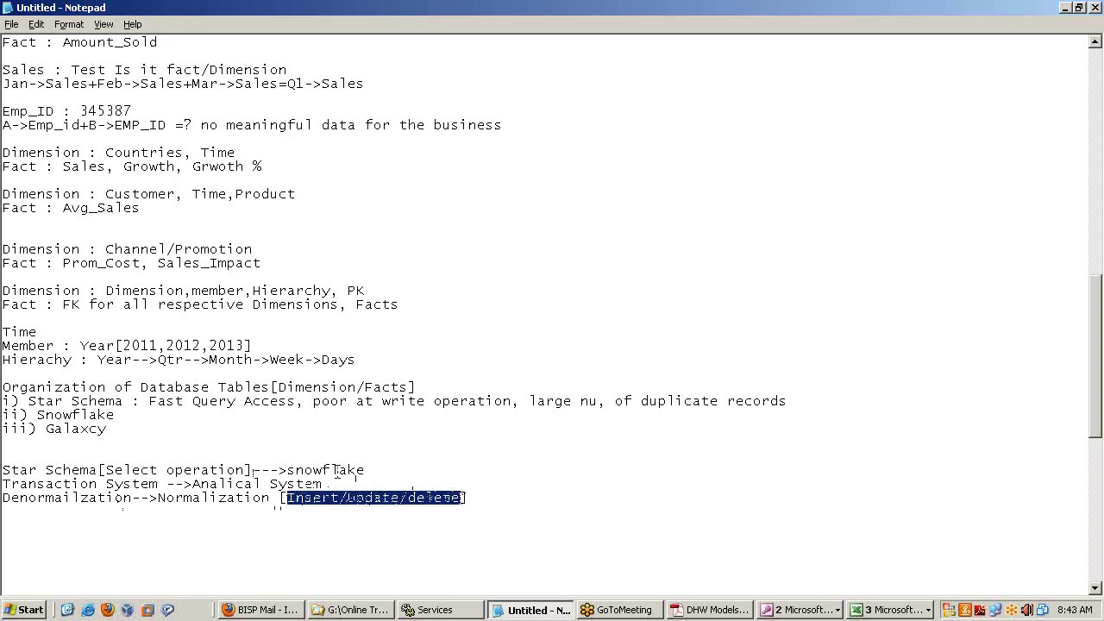
left_click_drag(247, 470, 105, 466)
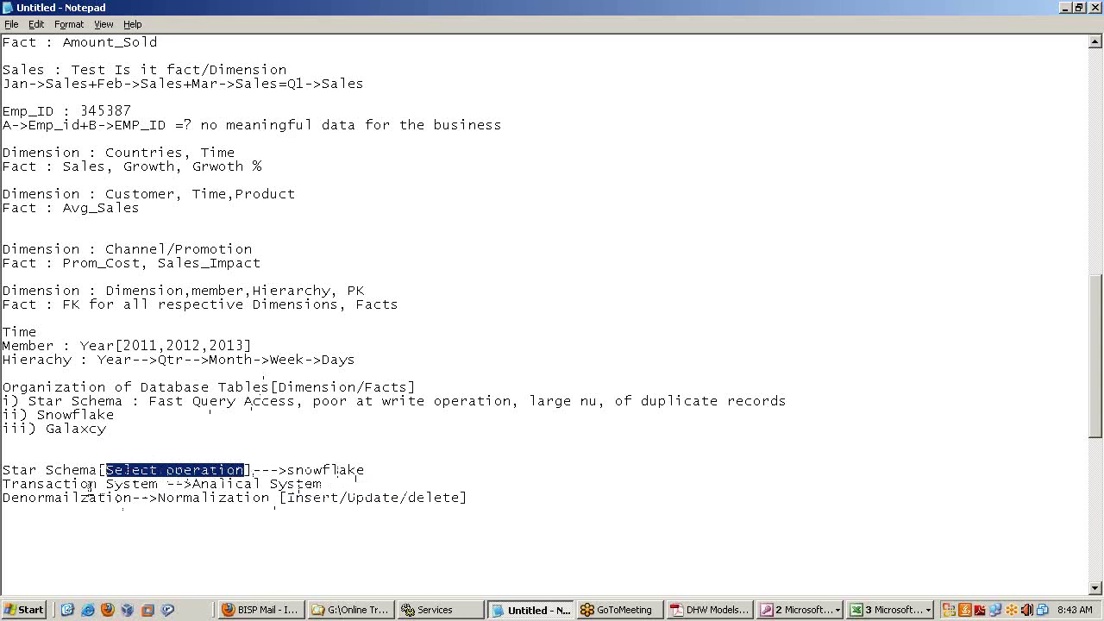
left_click_drag(99, 470, 3, 470)
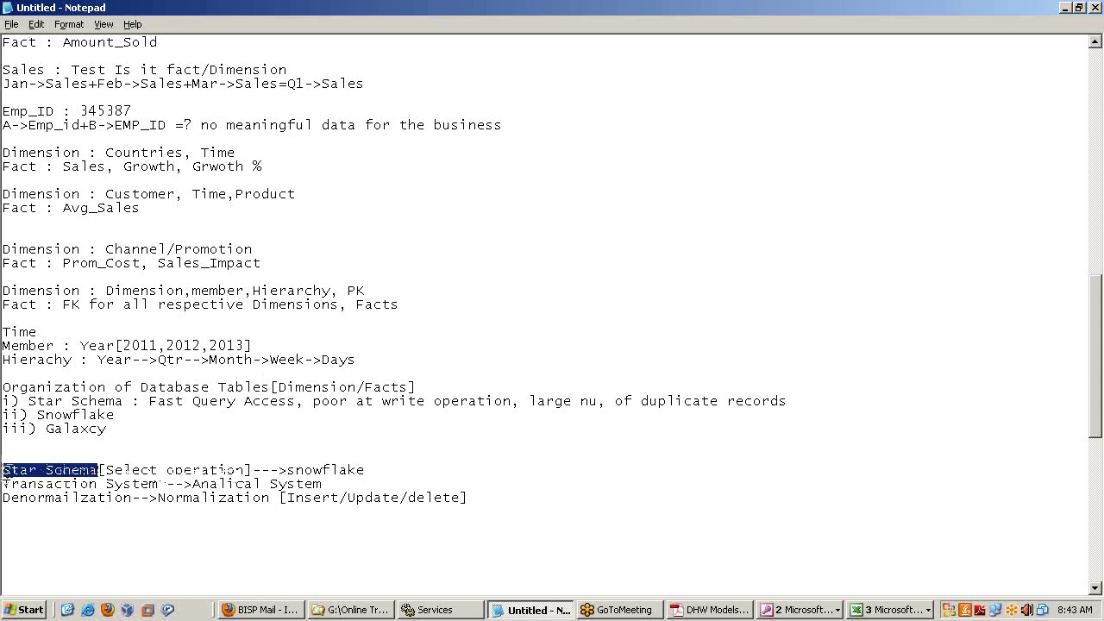
left_click(800, 609)
- In Access, move Fact_COSTS onto Fact_SALES and shift Dim_CUSTOMERS and Dim_TIMES upward
left_click(830, 589)
left_click(290, 90)
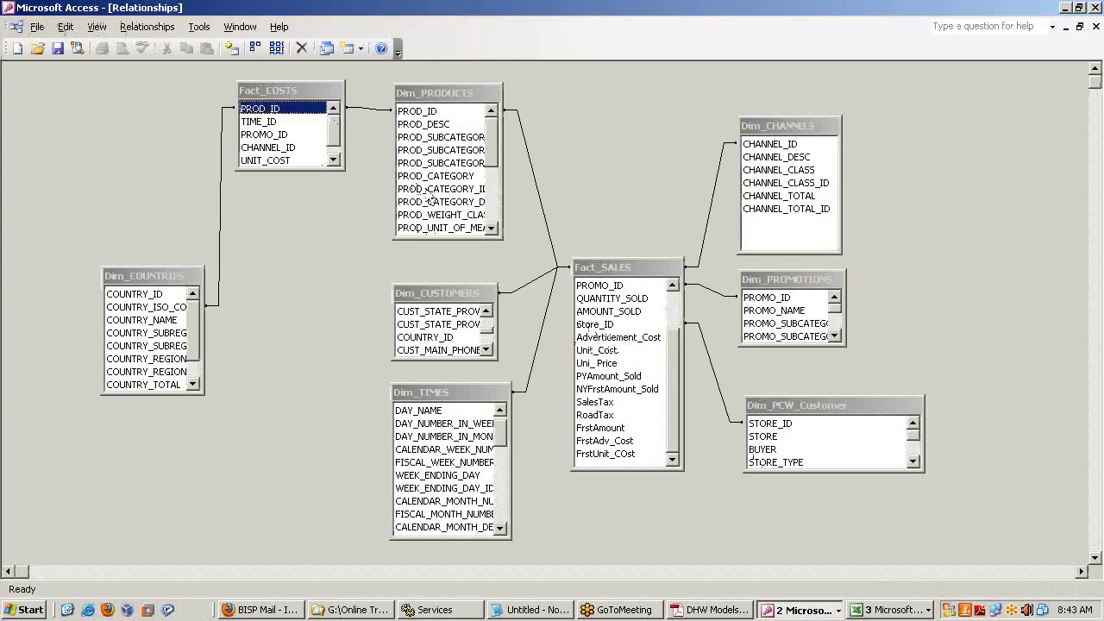
left_click_drag(628, 267, 629, 272)
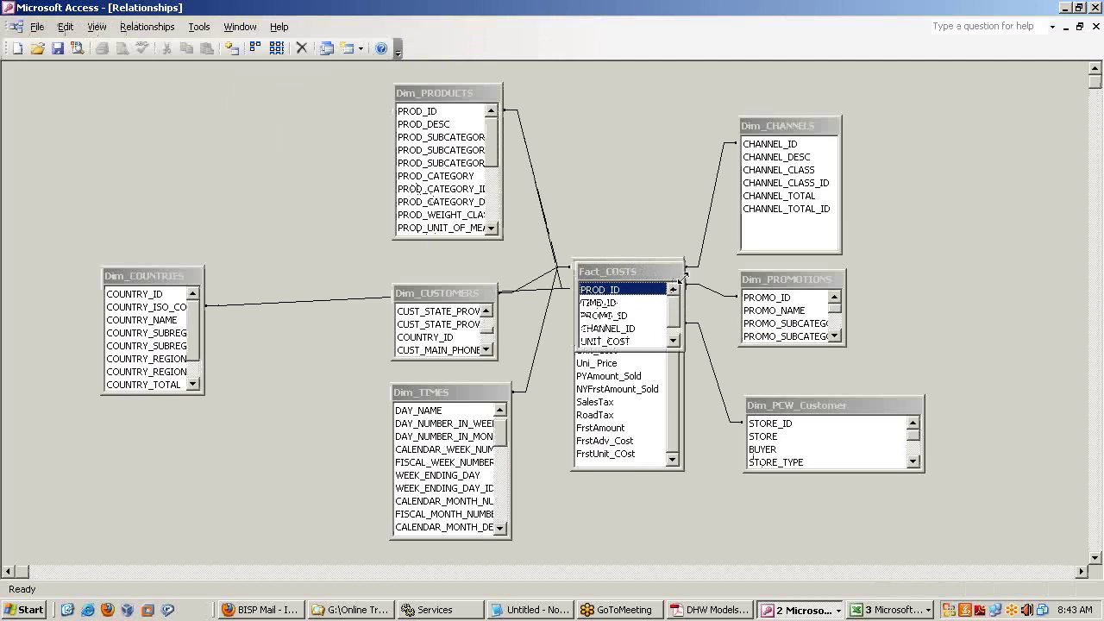
left_click(447, 535)
left_click_drag(448, 542, 448, 476)
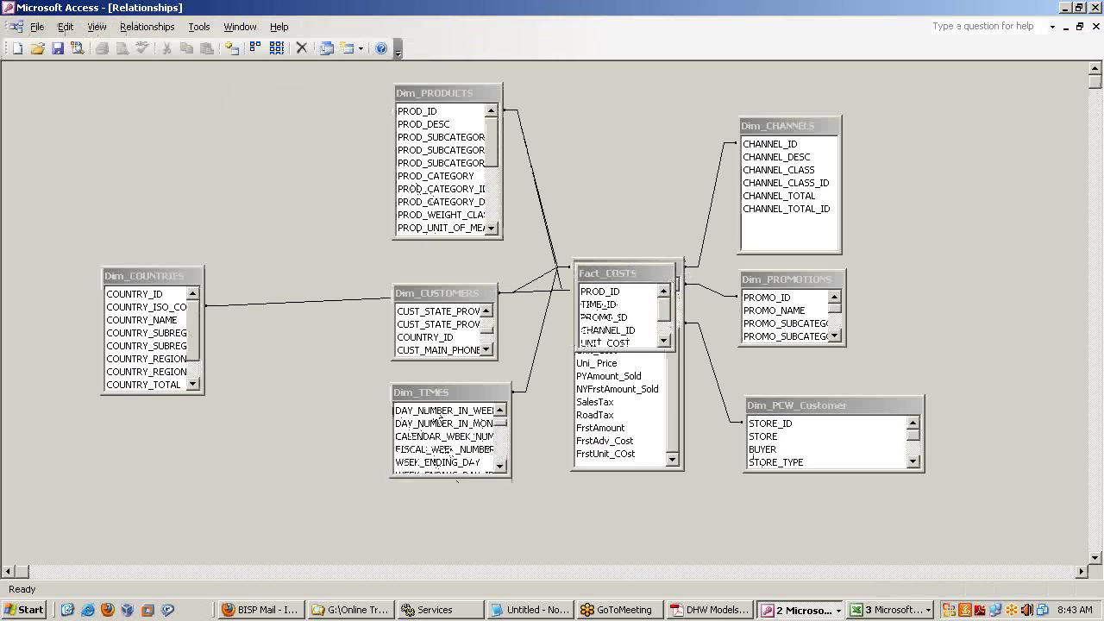
left_click(440, 323)
left_click_drag(454, 266, 454, 267)
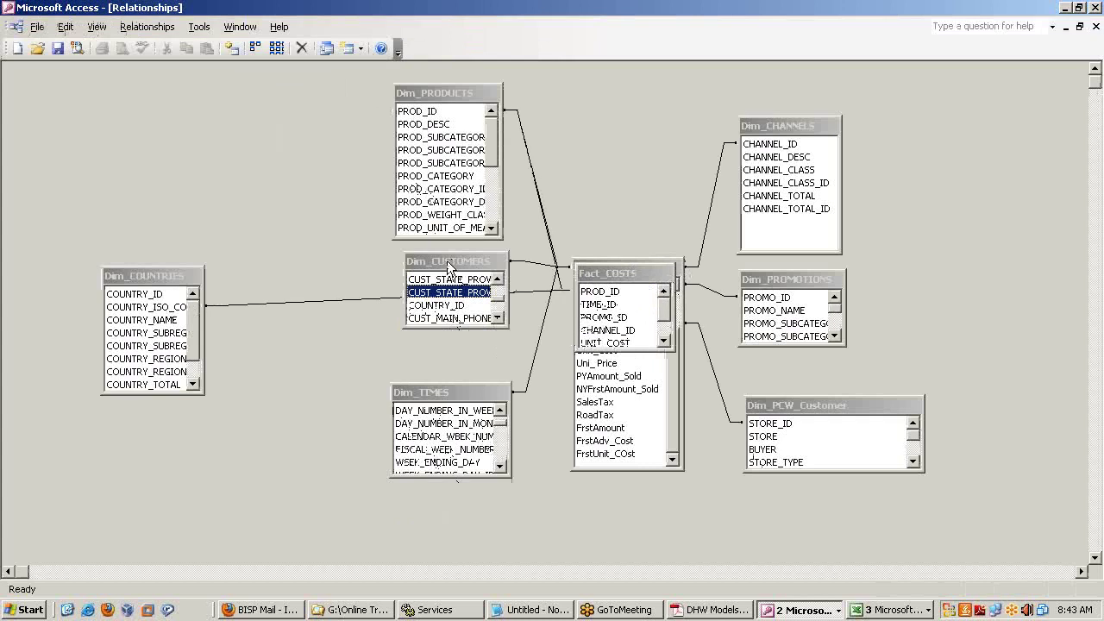
left_click(436, 394)
left_click_drag(436, 398, 435, 359)
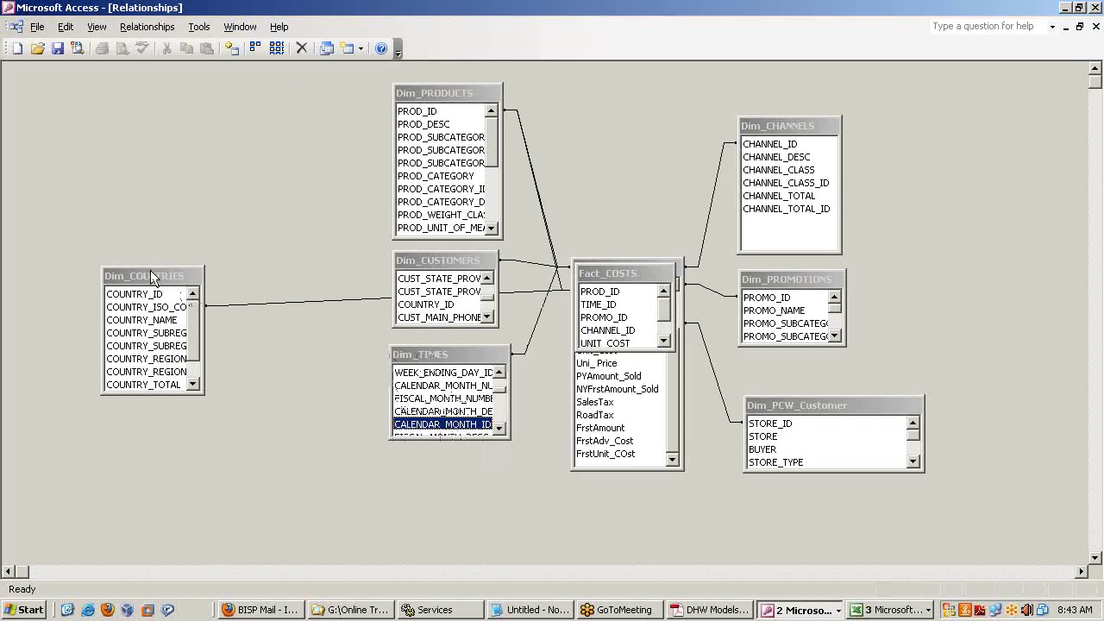
- Move Dim_COUNTRIES below Dim_TIMES, then switch to the Class1 folder in Explorer
left_click_drag(151, 267, 153, 295)
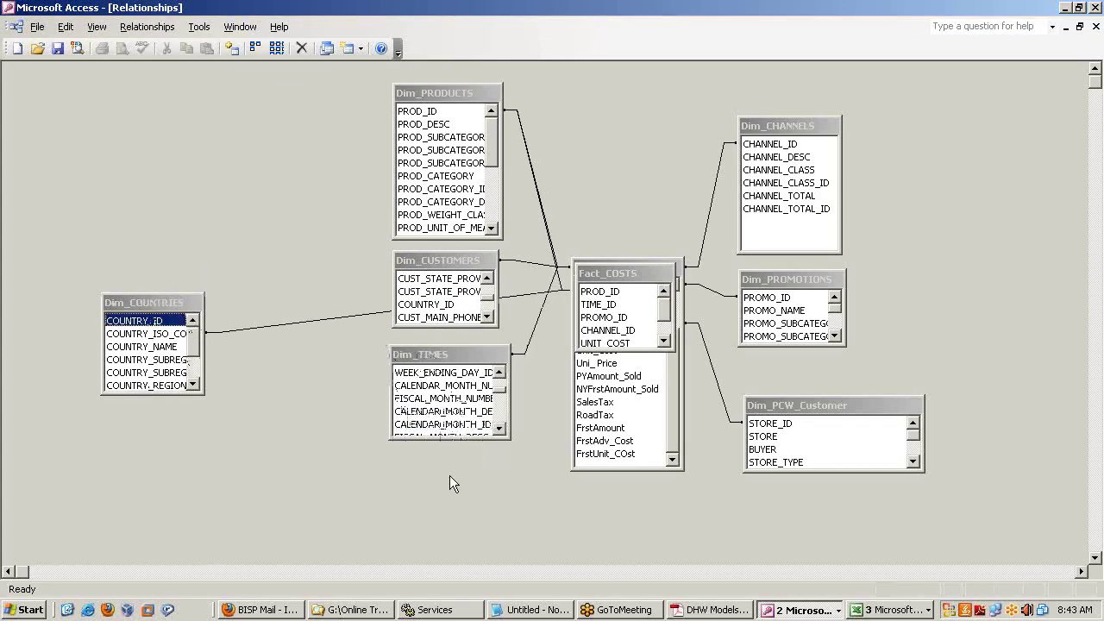
left_click_drag(449, 475, 449, 476)
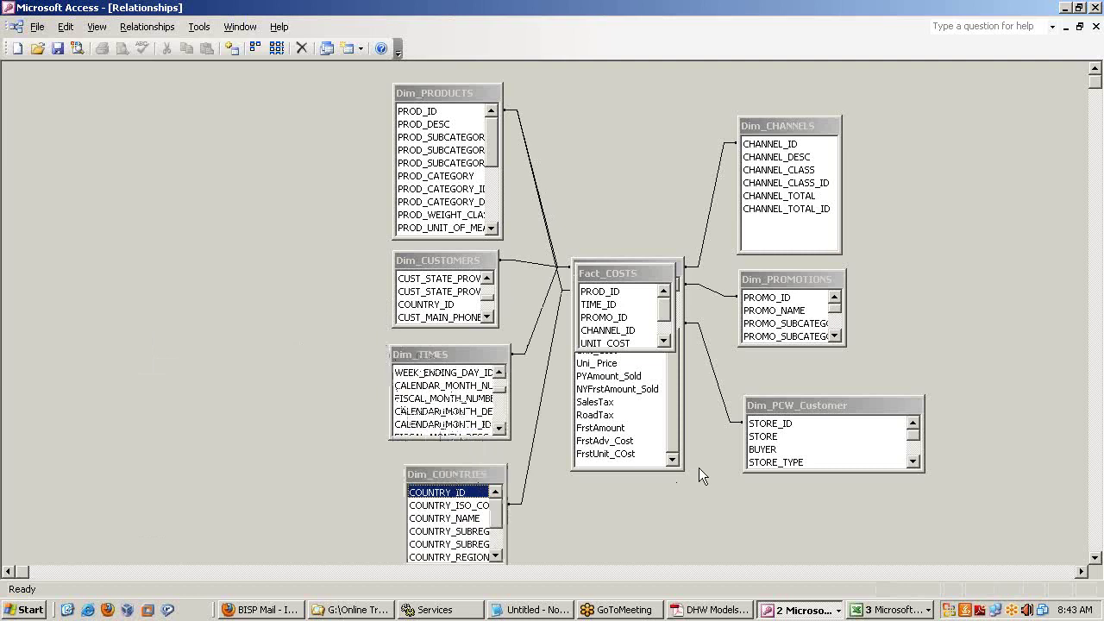
left_click(42, 27)
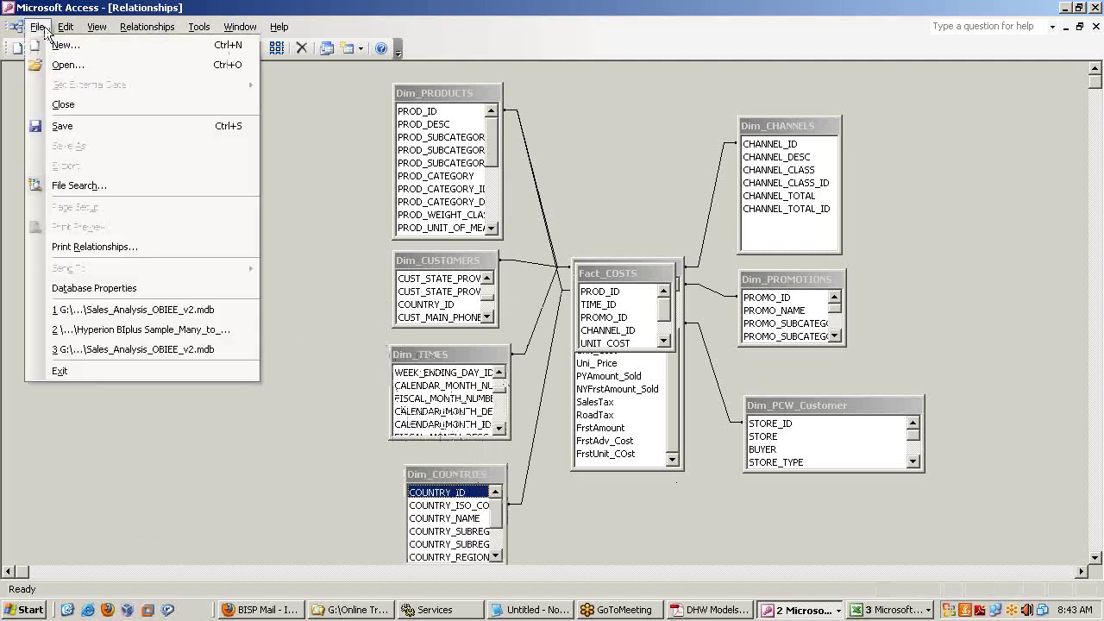
left_click(342, 327)
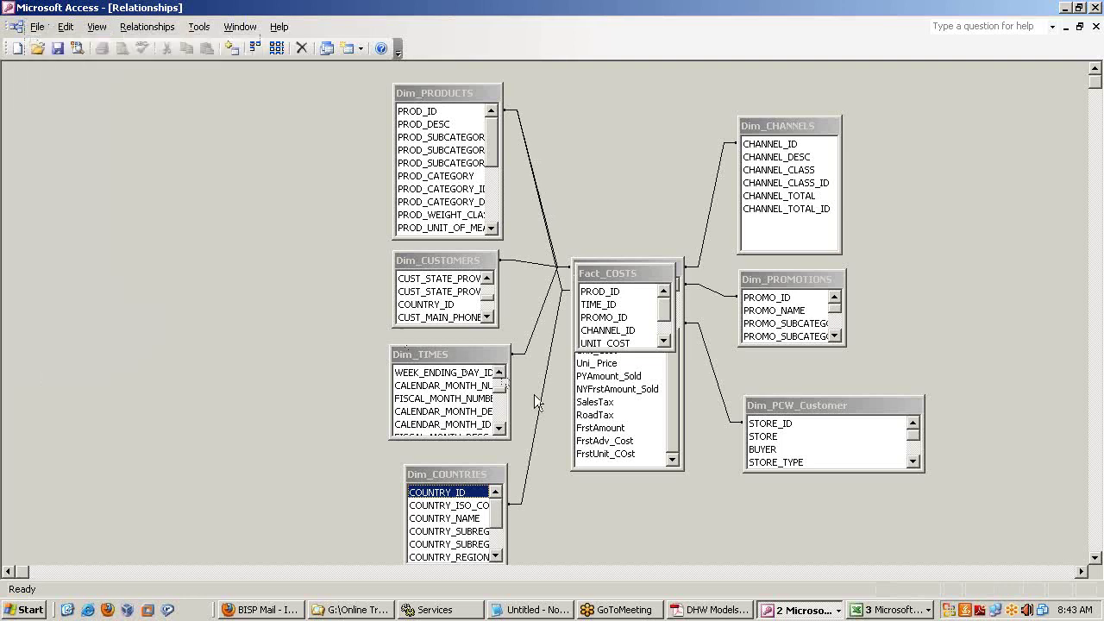
left_click(358, 609)
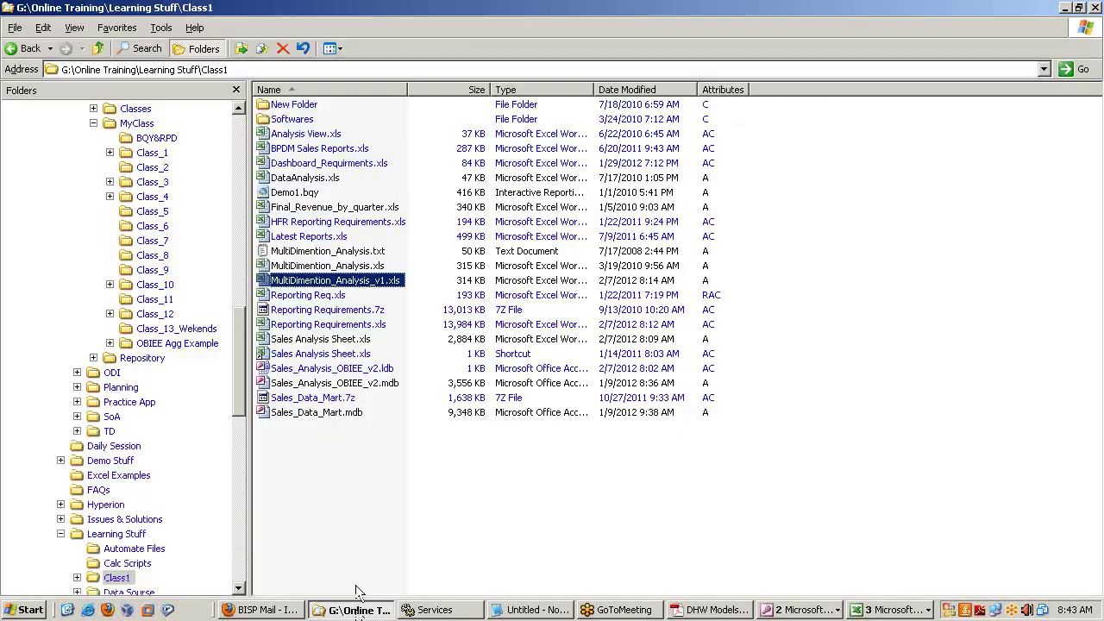
- Open the Sales_Data_Mart database and show its table relationships
double_click(356, 413)
left_click(562, 363)
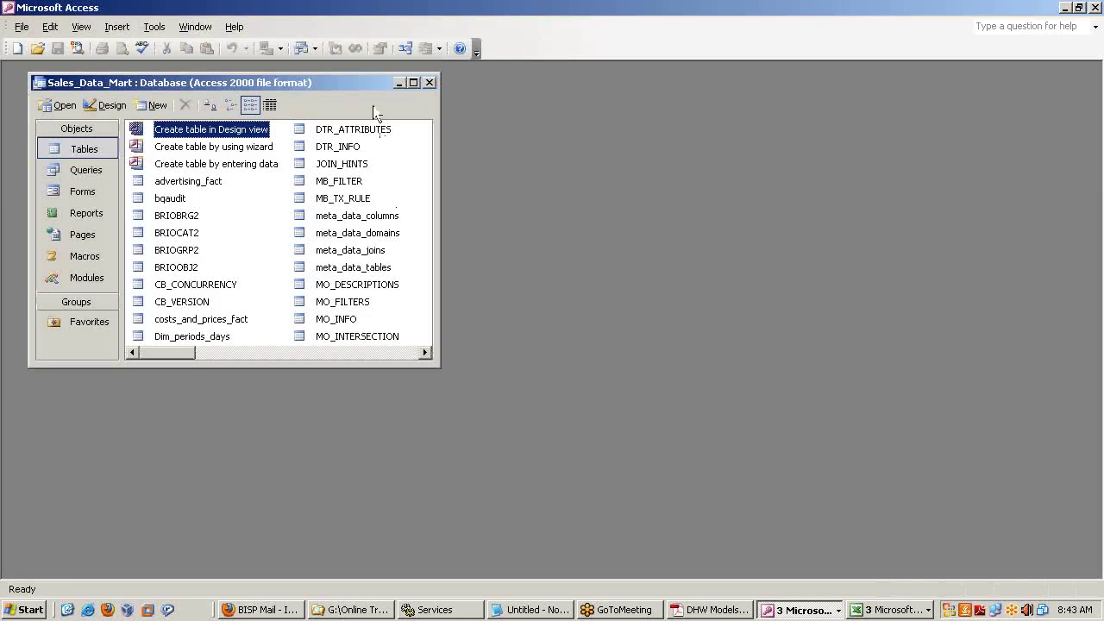
left_click(404, 48)
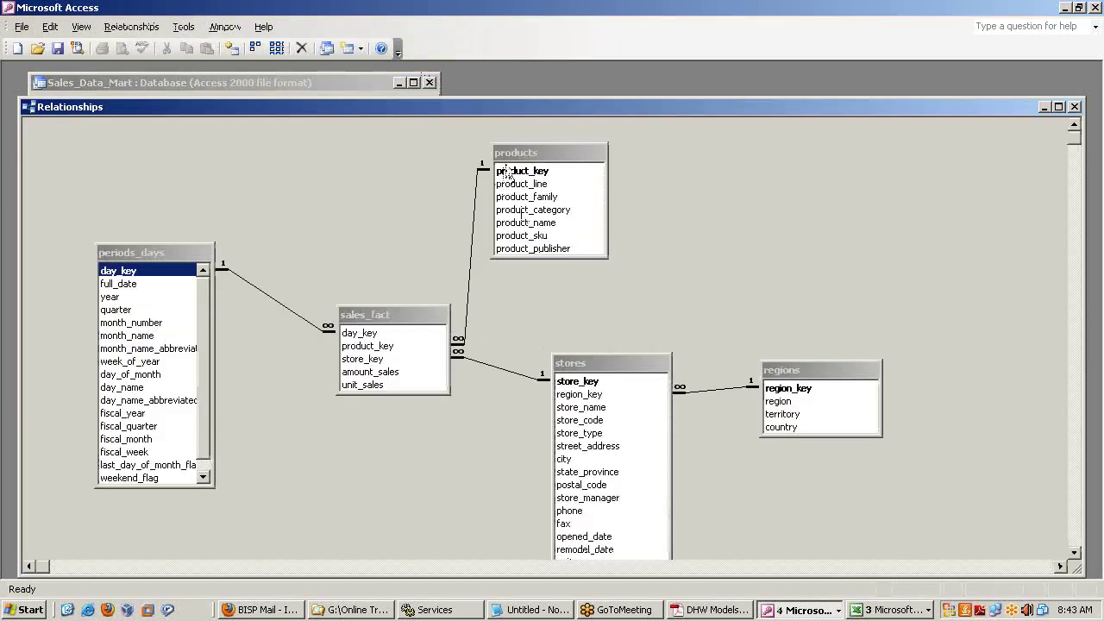
- Rearrange products, sales_fact and periods_days, placing stores beside sales_fact with regions beneath it
left_click_drag(517, 153, 605, 152)
left_click_drag(366, 314, 388, 262)
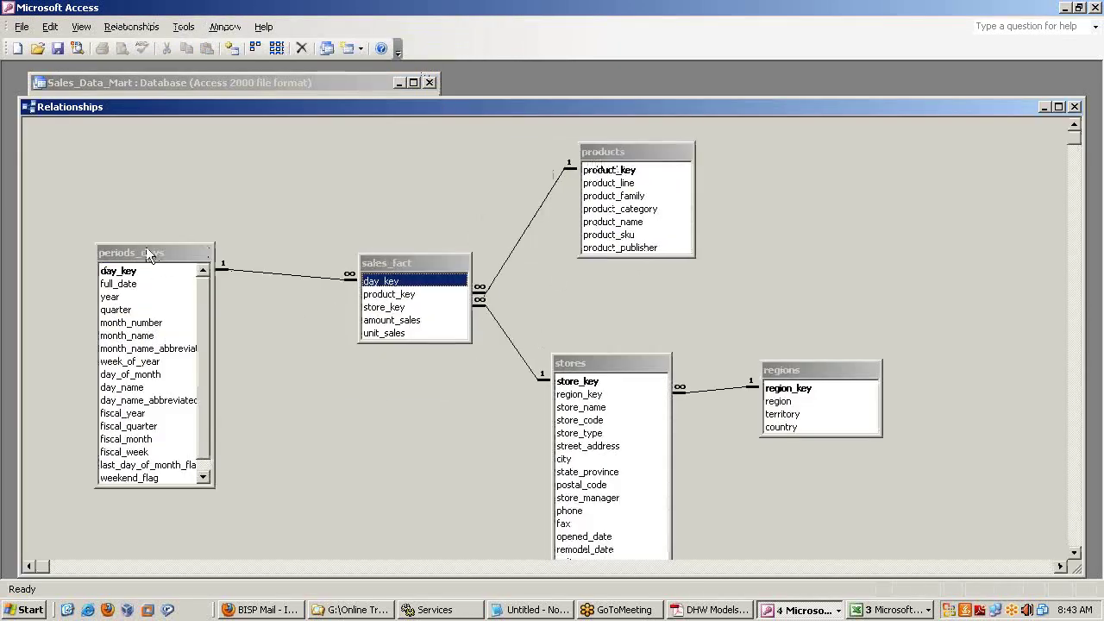
left_click_drag(148, 255, 165, 191)
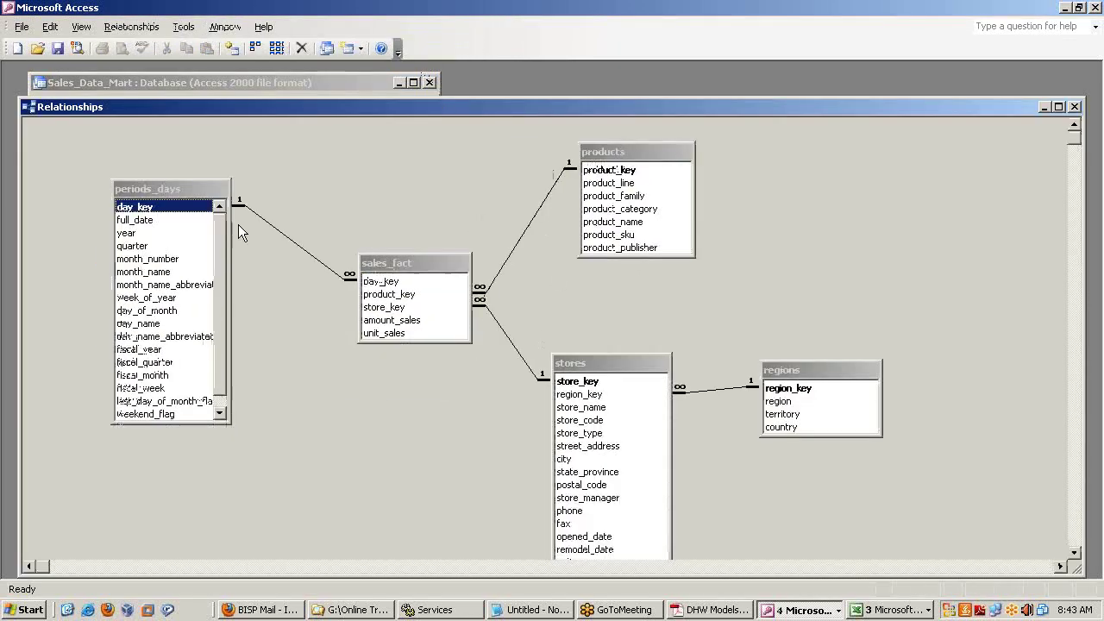
left_click(608, 361)
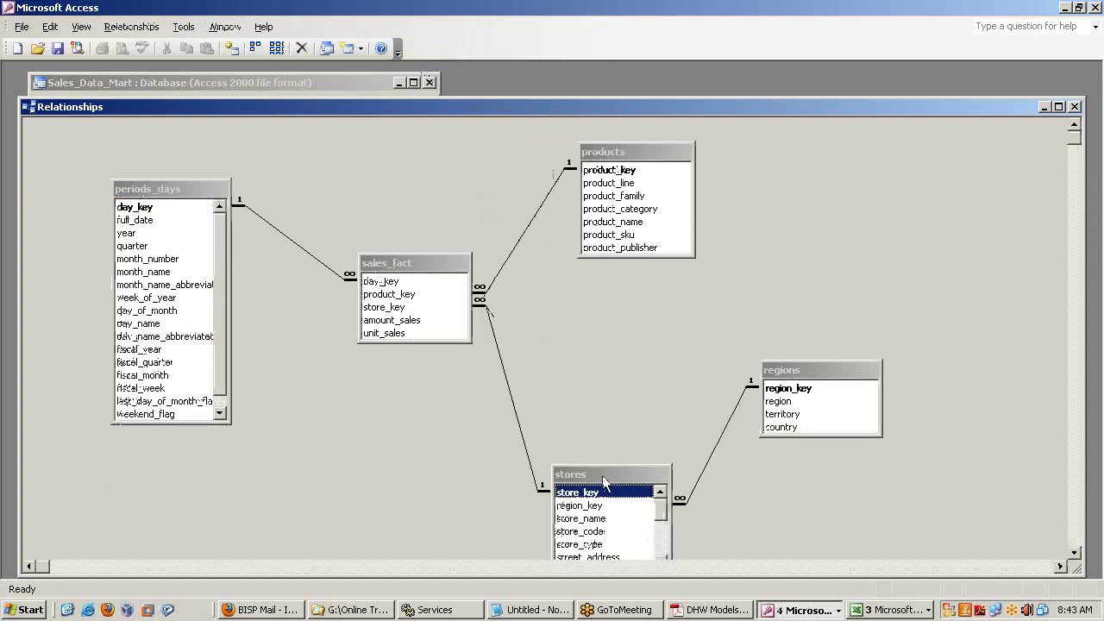
left_click_drag(609, 463, 610, 320)
left_click(762, 369)
left_click_drag(707, 410, 629, 384)
left_click(628, 321)
left_click_drag(638, 323, 635, 299)
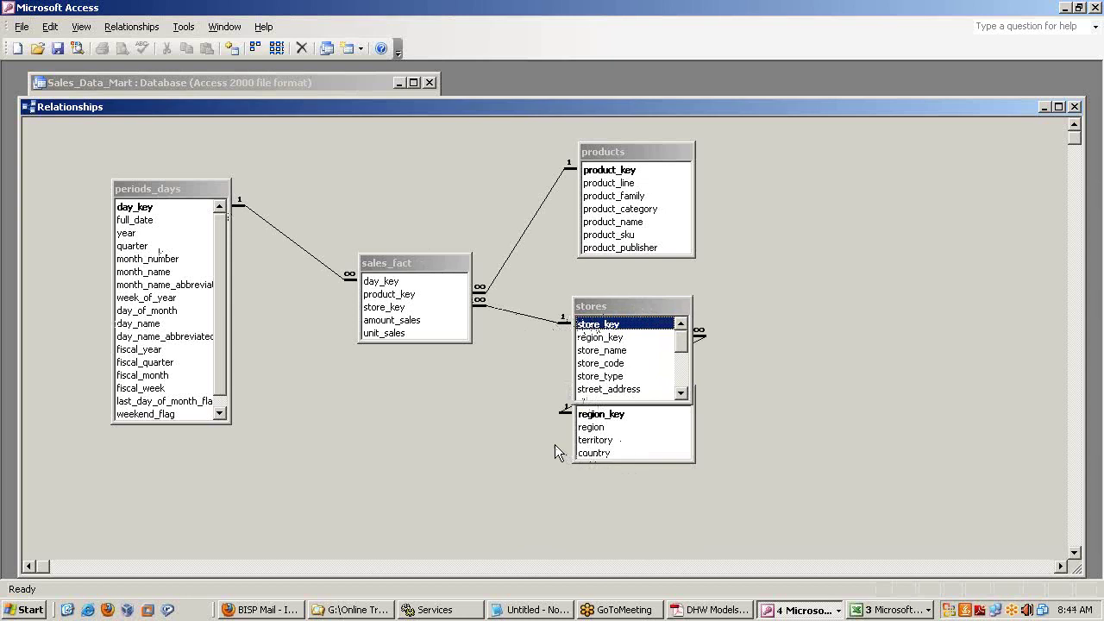
- Point out the join keys day_key, store_key and product_key linking sales_fact to each table
left_click(406, 272)
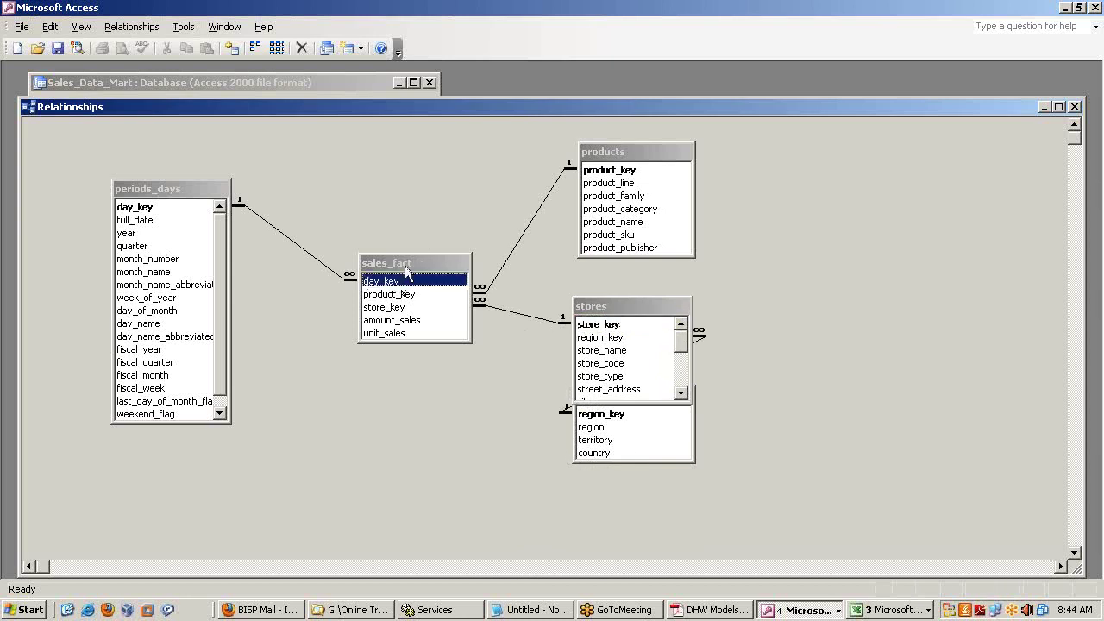
left_click(136, 191)
left_click(595, 304)
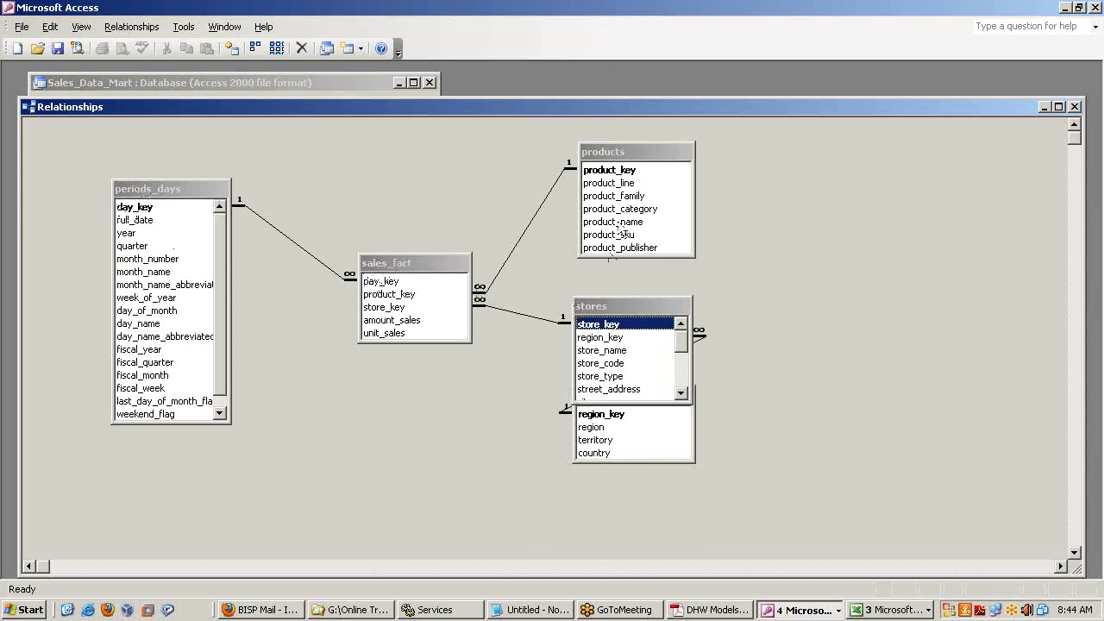
left_click(626, 164)
left_click(390, 264)
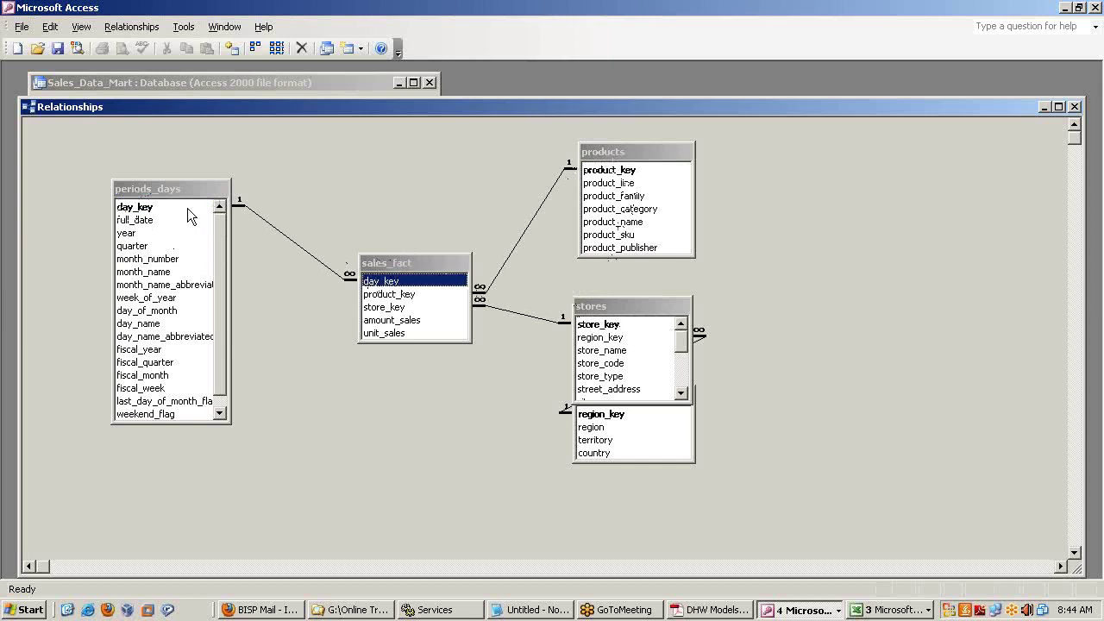
left_click(190, 213)
left_click(409, 257)
left_click(648, 322)
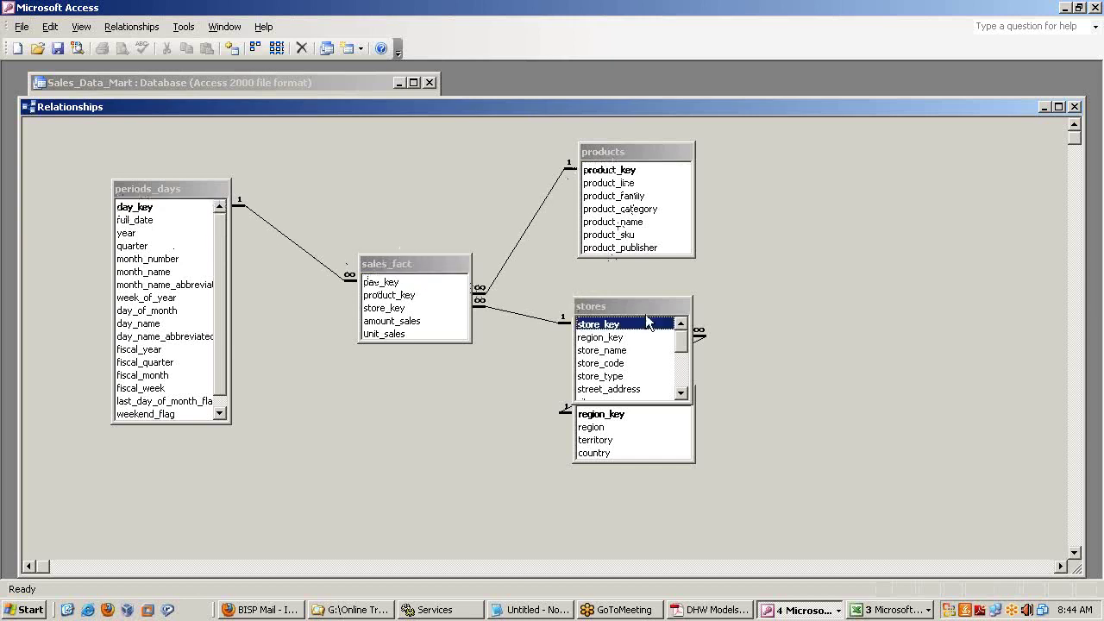
left_click(648, 171)
left_click(138, 204)
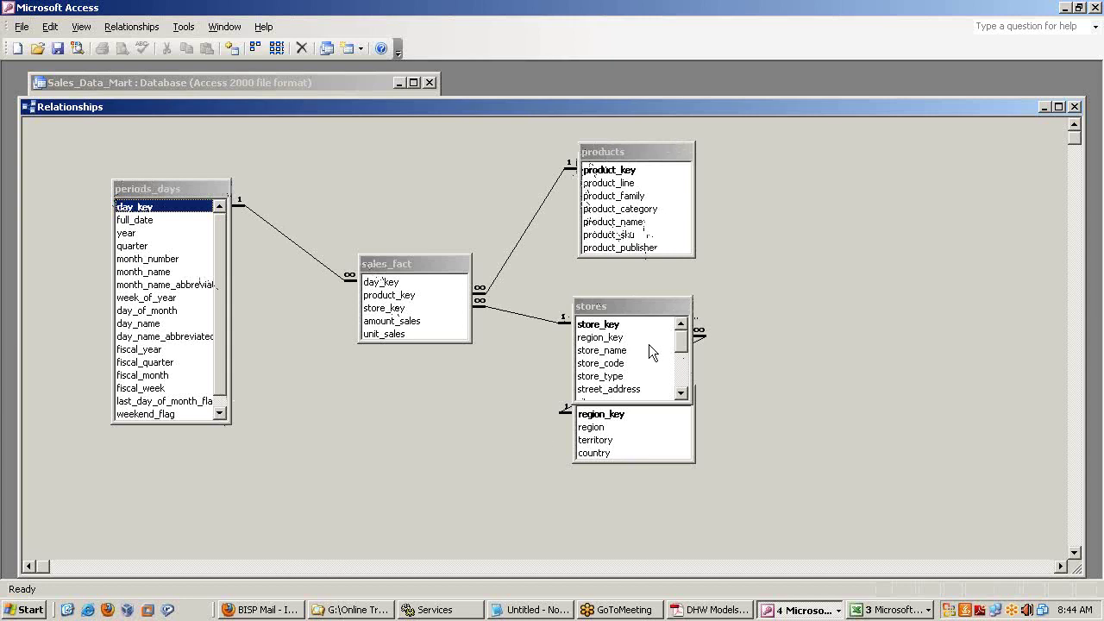
- In Notepad, add the note 'The more join we have the slower the query'
left_click(534, 609)
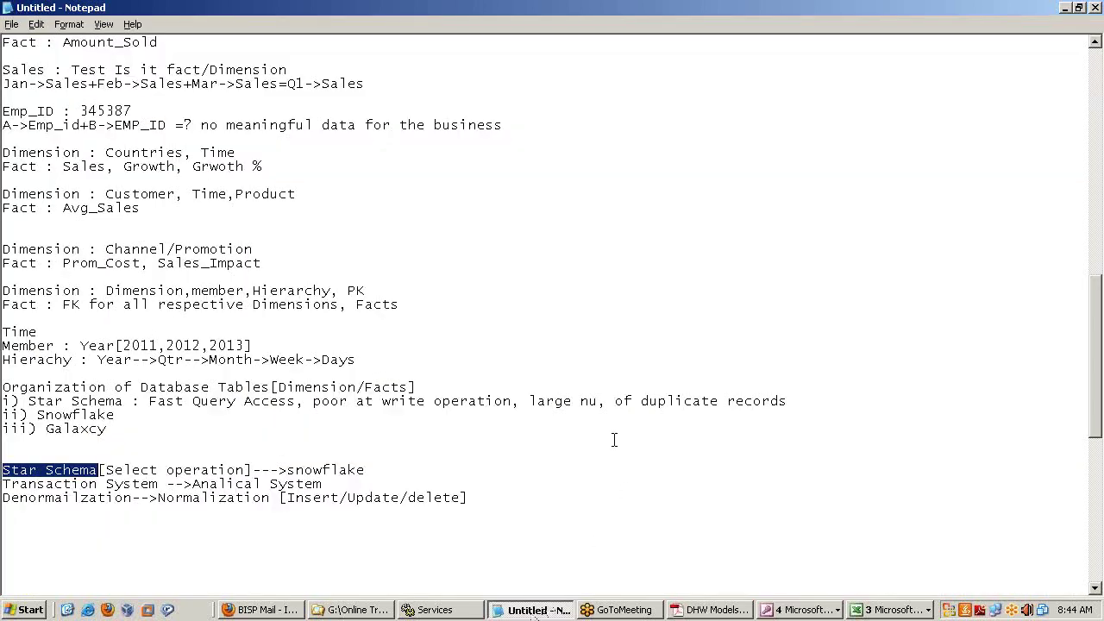
scroll(566, 527, "down", 4)
scroll(565, 527, "down", 4)
left_click(82, 191)
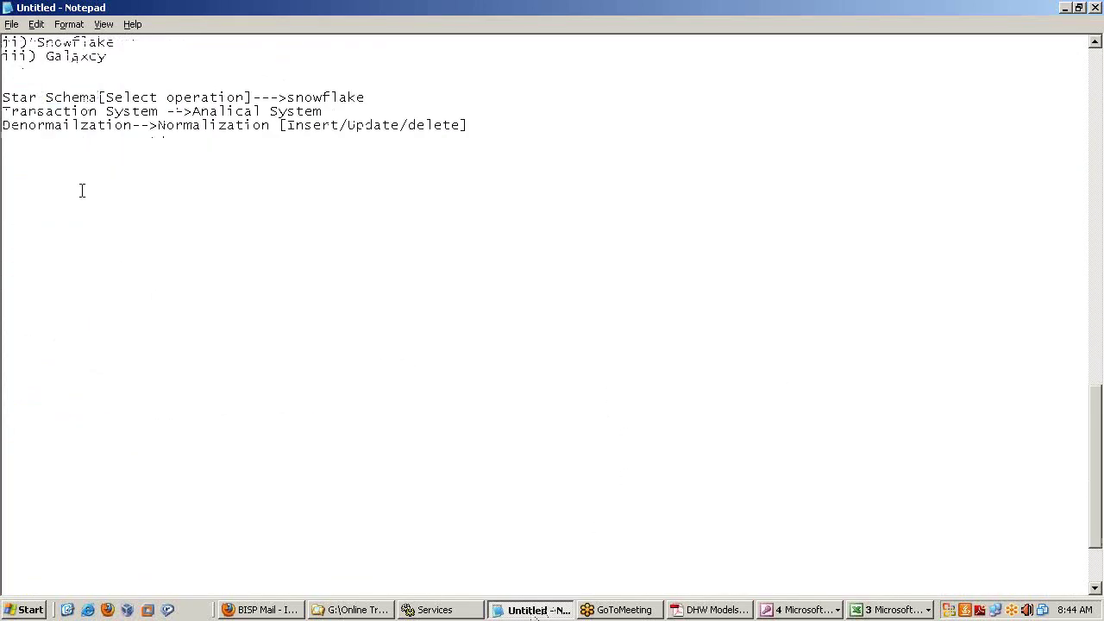
type("The more join we have the slower t")
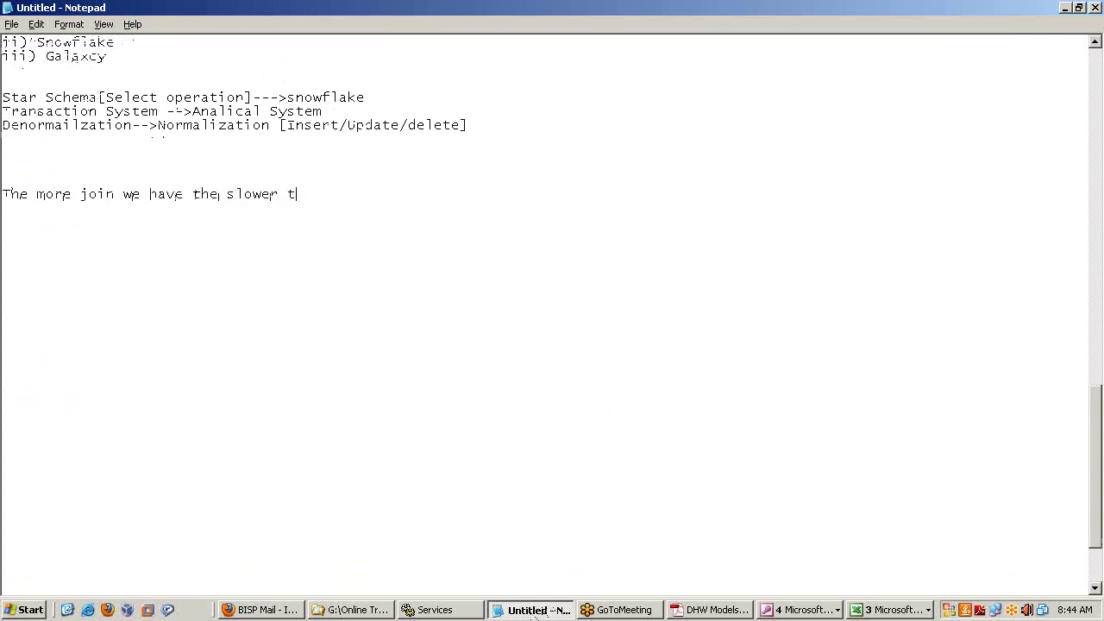
type("he query")
key("Return")
- Begin the Customer line listing Customer_Stats, Customer_Per_Info, Customer_Correspondence and Cust_Hist
type("Custpmer<-")
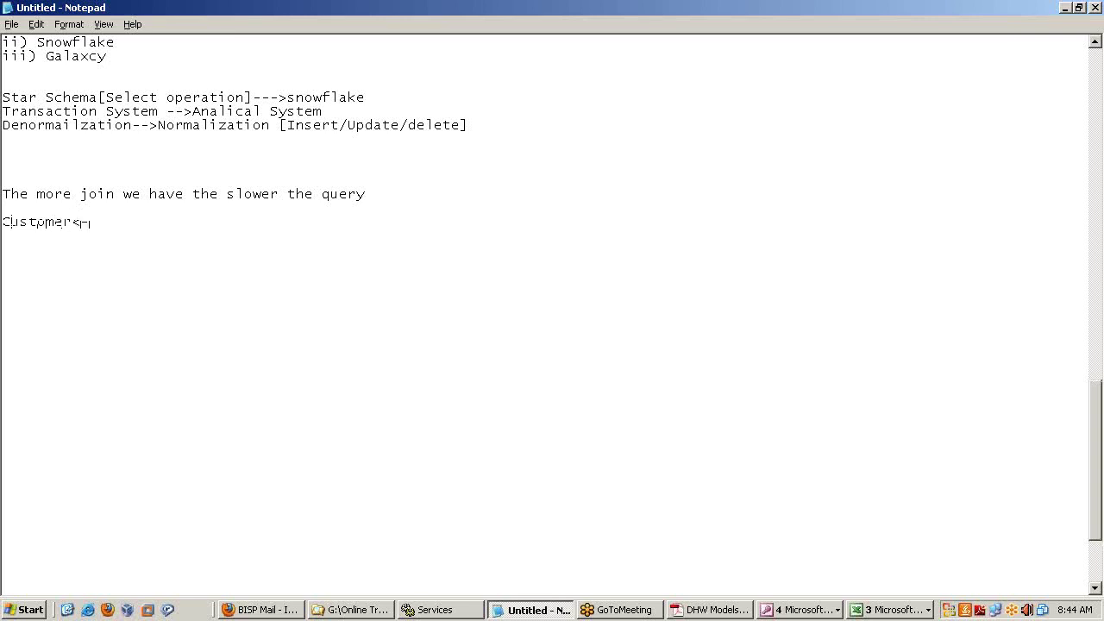
type("[Customer_Stats,Customer_Per_Info, Customer_C")
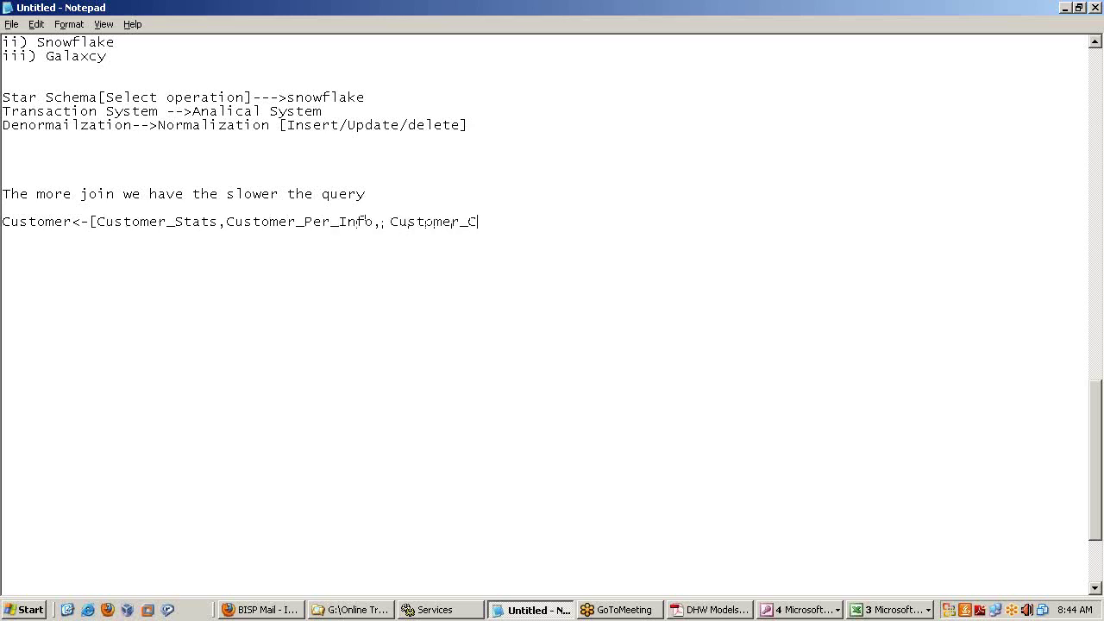
type("orrespondence, Cust")
key("BackSpace")
- Close the Customer list with 'Cust_Hist]' and delete the arrow after Customer
type("t_Hist]")
left_click_drag(90, 226, 73, 226)
key("Delete")
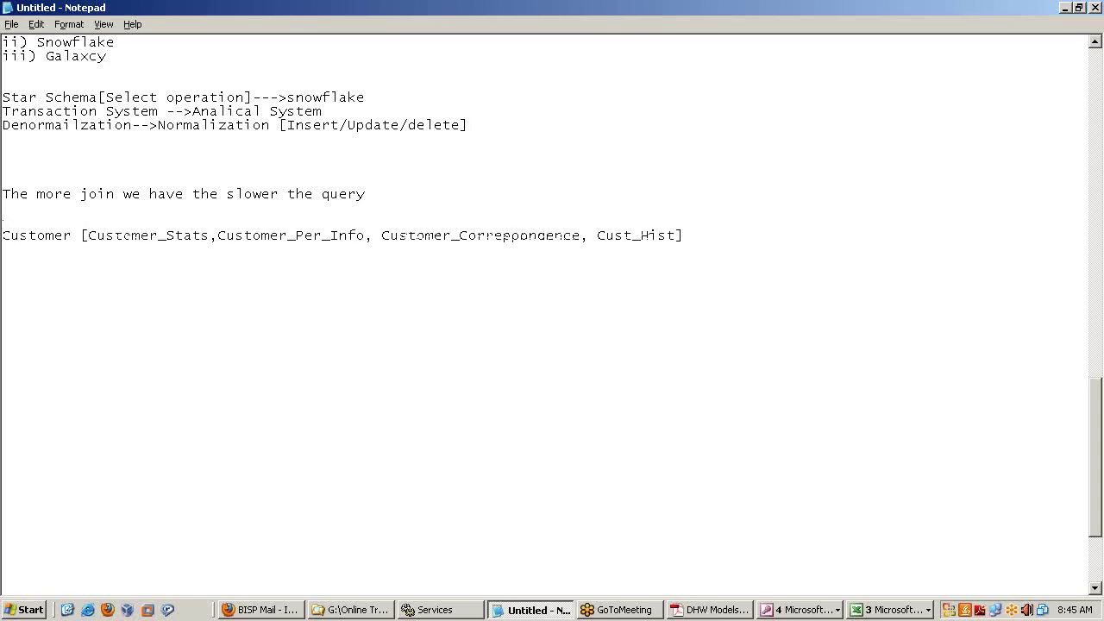
- Add 'Denormalized' and 'Normalized' headings above Customer and its bracketed sub-table list
left_click(2, 222)
key("Return")
key("Up")
type("Denpa")
key("BackSpace")
type("rmalized")
left_click(82, 235)
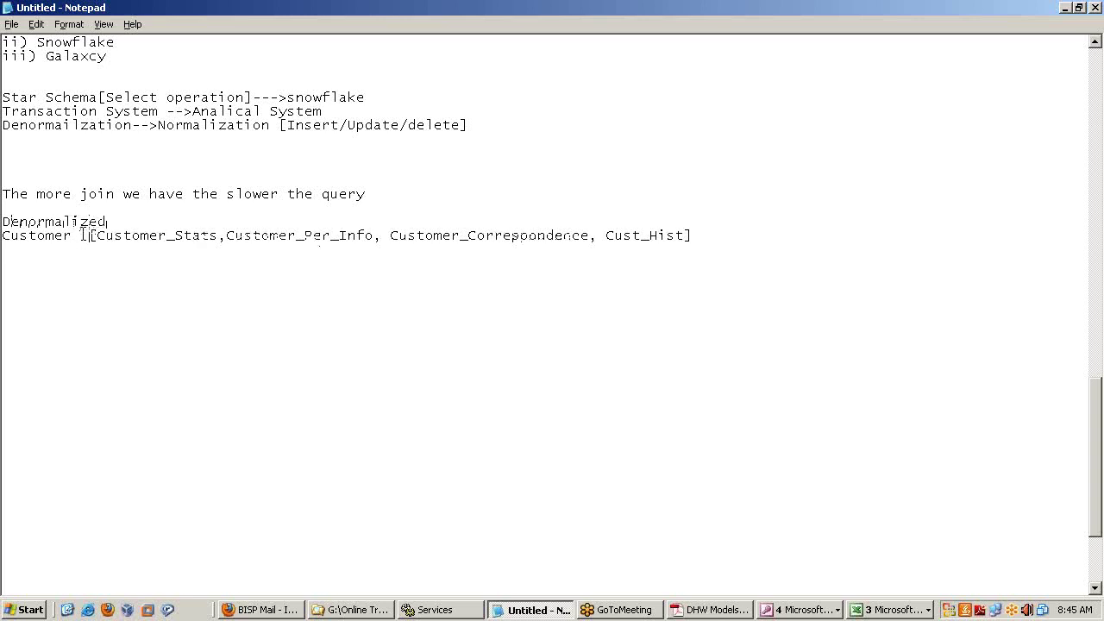
left_click_drag(88, 234, 0, 234)
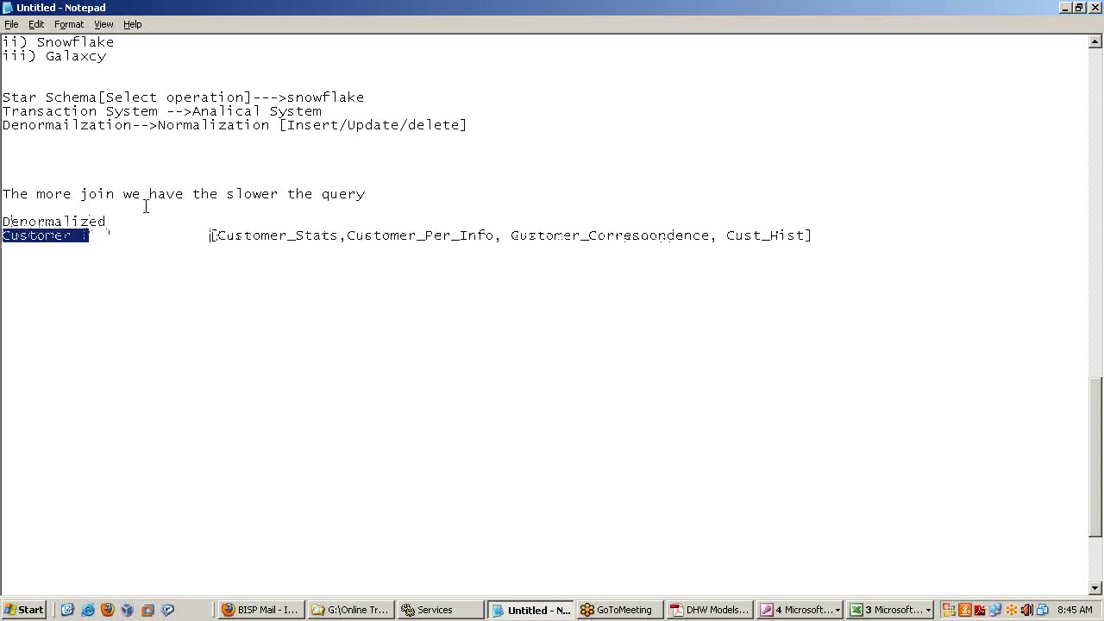
left_click(132, 221)
type("No")
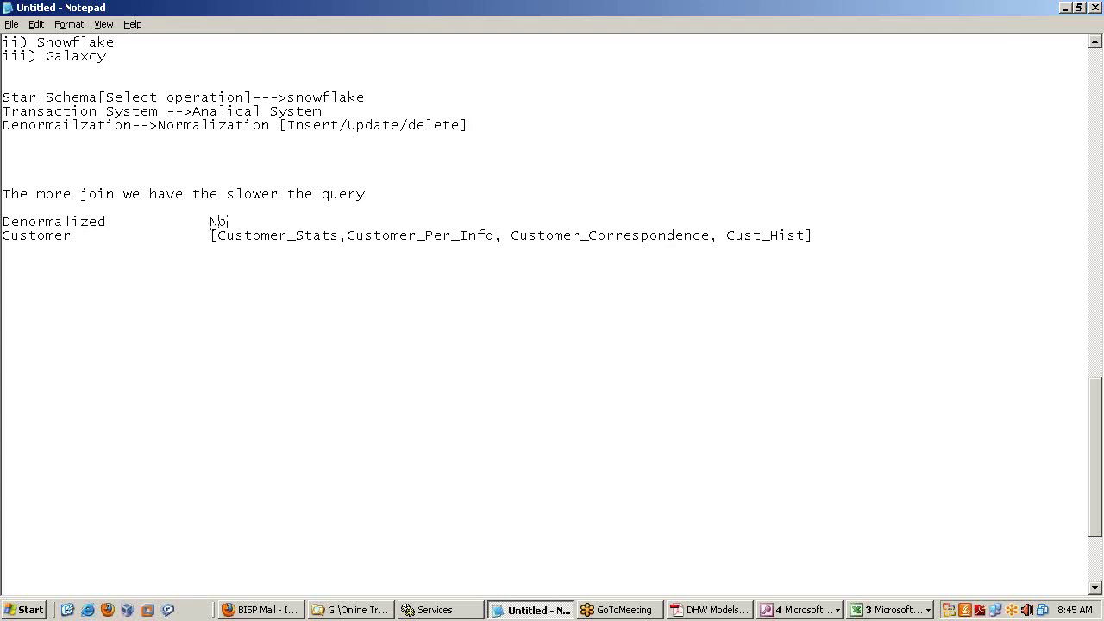
type("rmalized")
left_click_drag(212, 234, 840, 236)
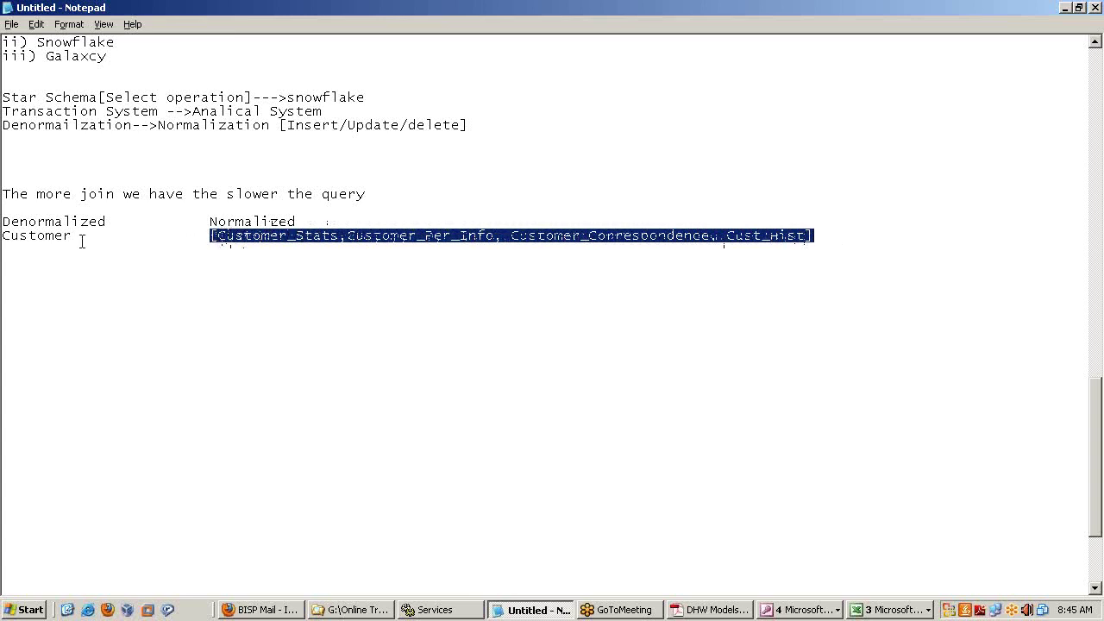
left_click_drag(80, 235, 1, 236)
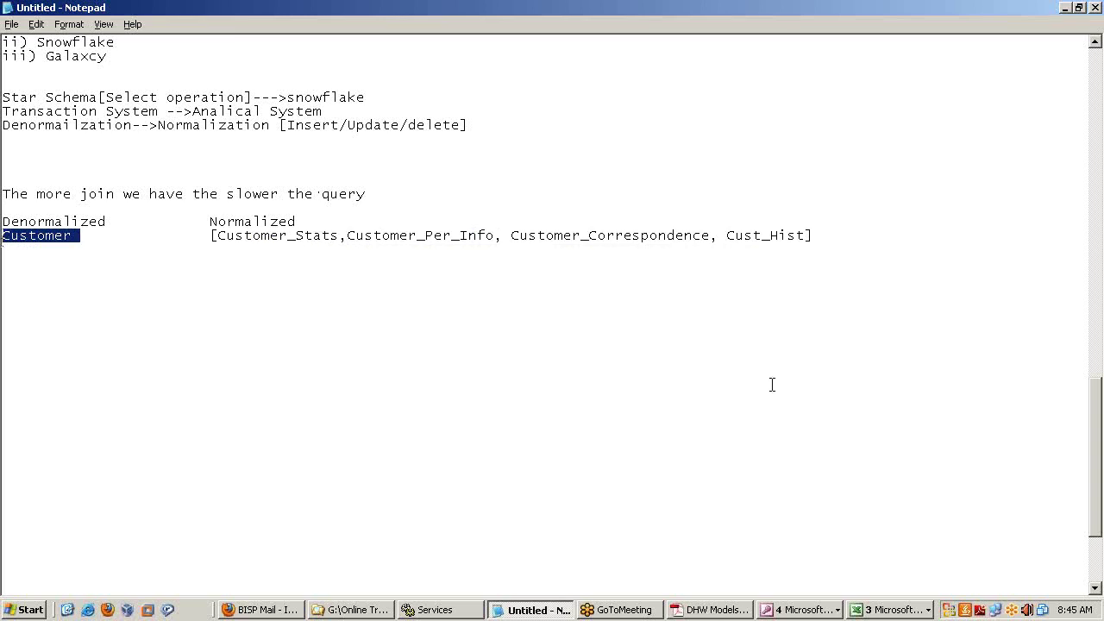
- Return to the Access Relationships diagram and point out store_key in stores
left_click(789, 610)
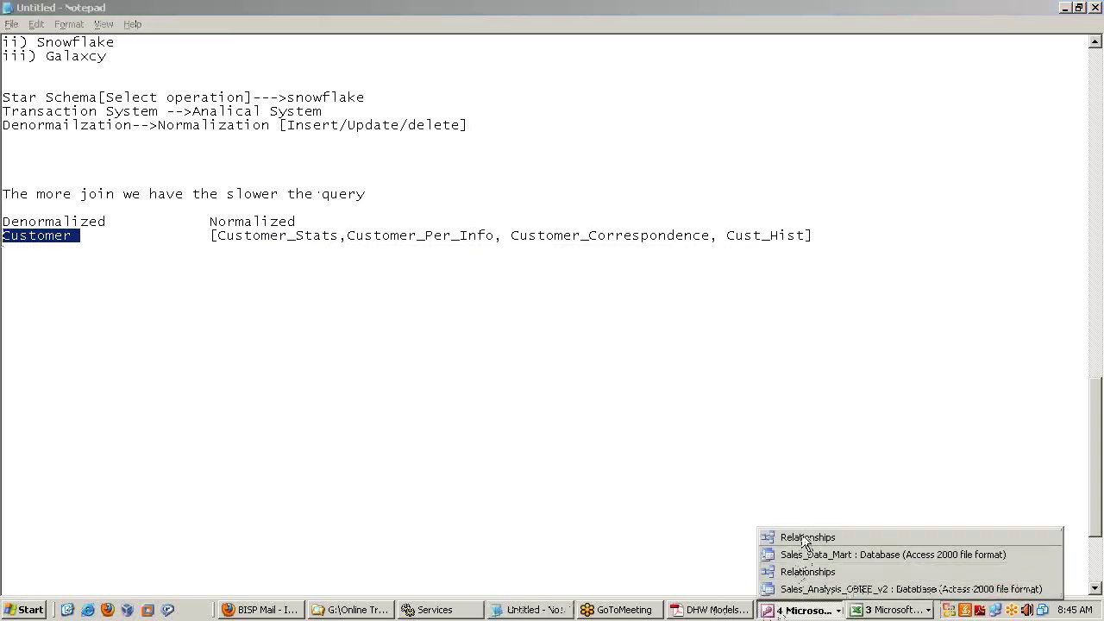
left_click(802, 537)
left_click(624, 324)
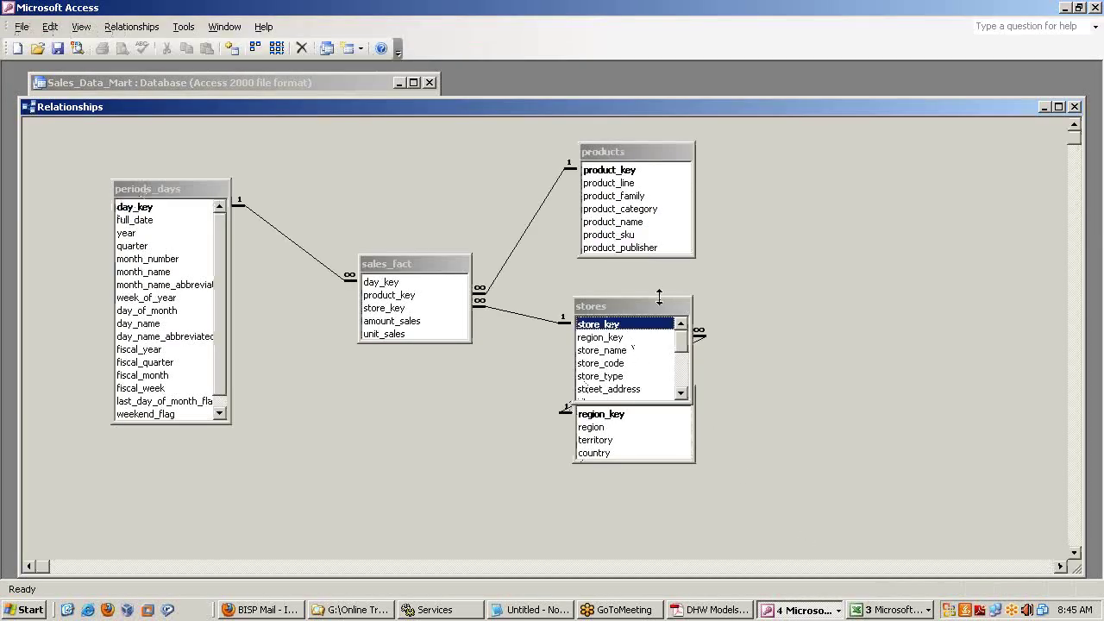
- Reposition the regions table just under the stores table
left_click(636, 427)
left_click_drag(621, 401, 815, 336)
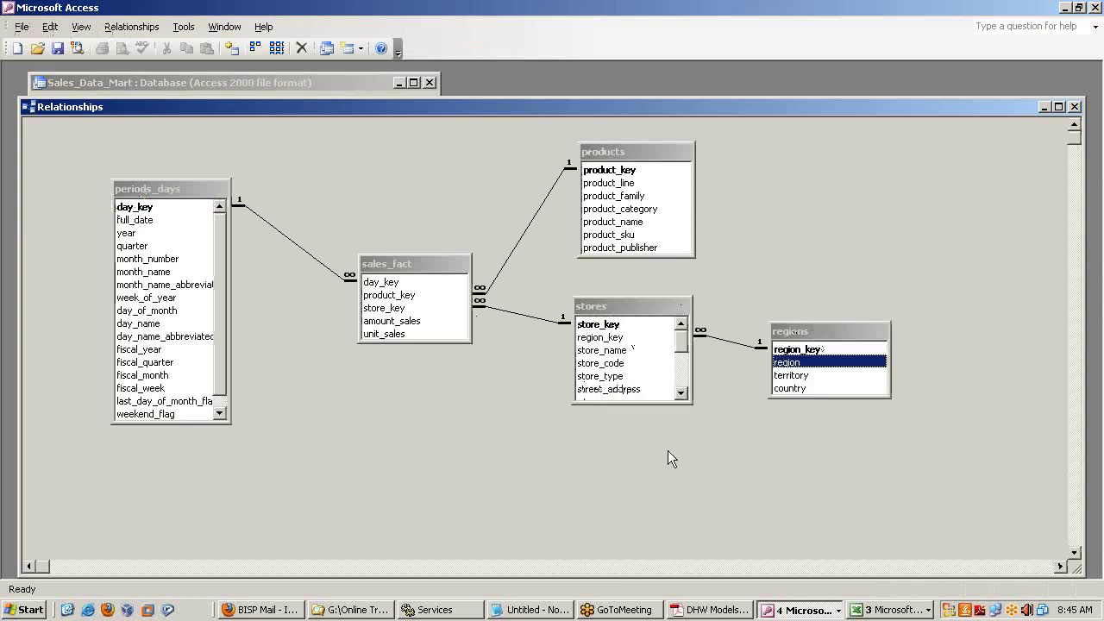
left_click(640, 307)
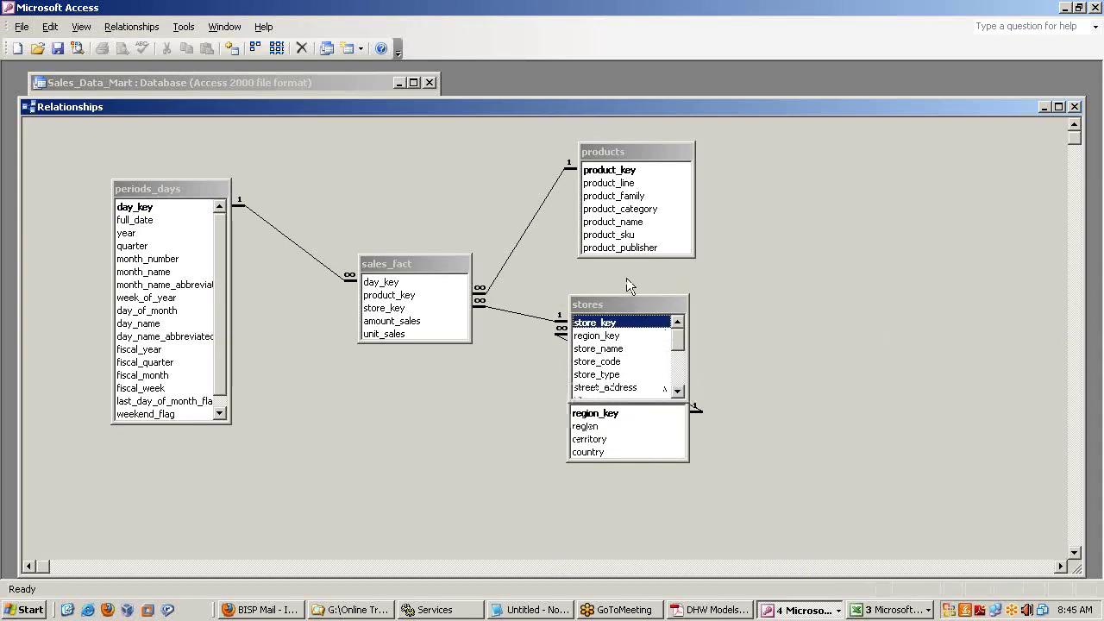
left_click(608, 413)
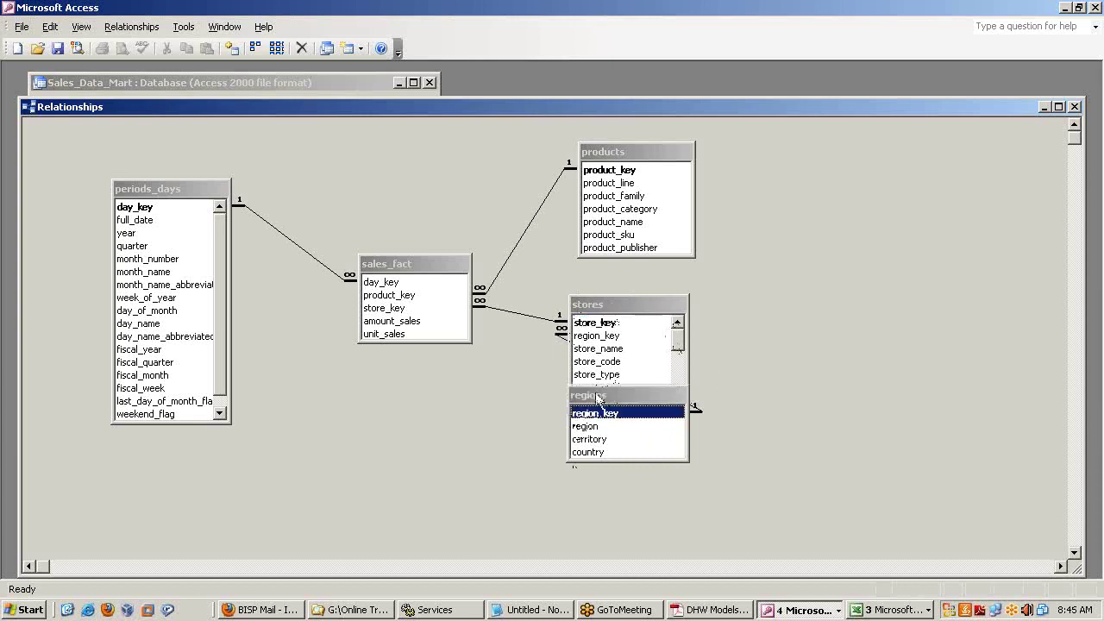
left_click_drag(597, 398, 809, 317)
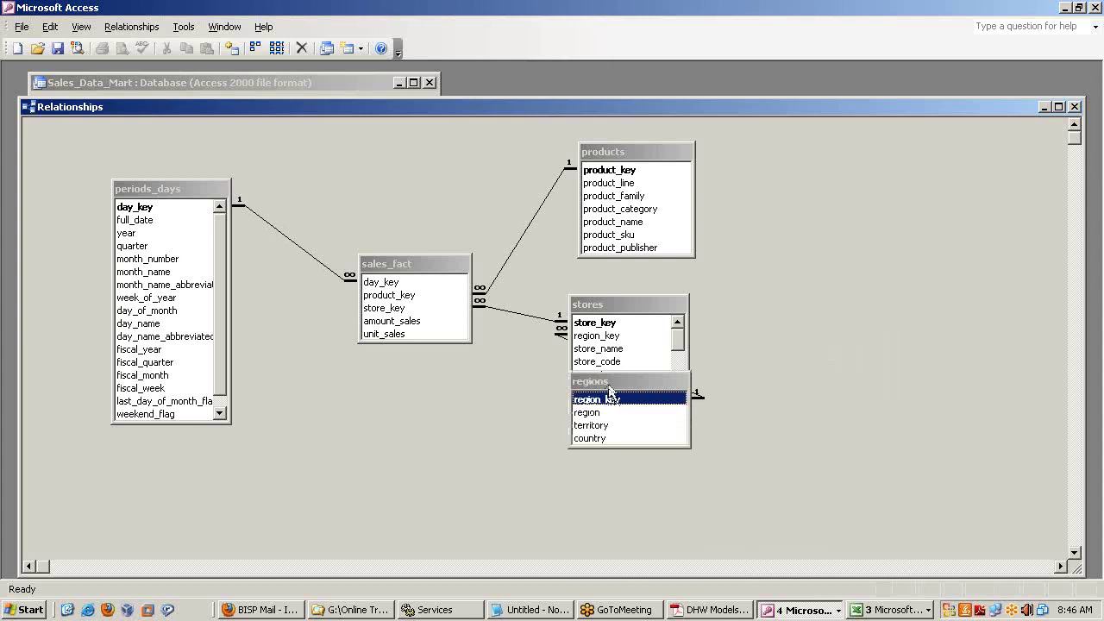
left_click(620, 305)
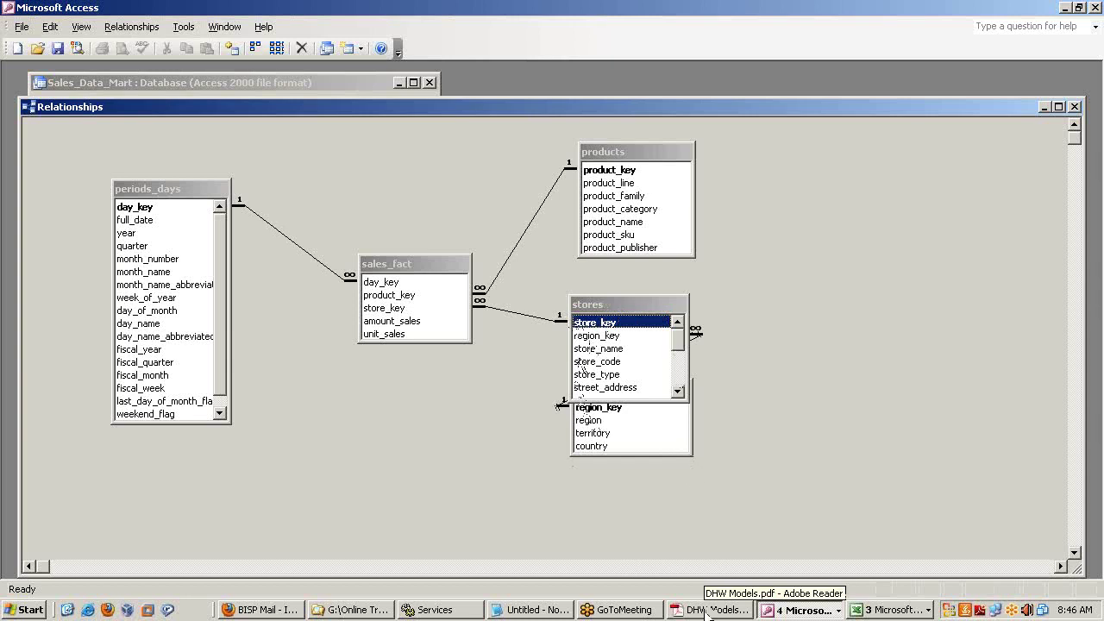
- Point out product_key, day_key and store_key, then show Notepad as a smaller window
left_click(633, 170)
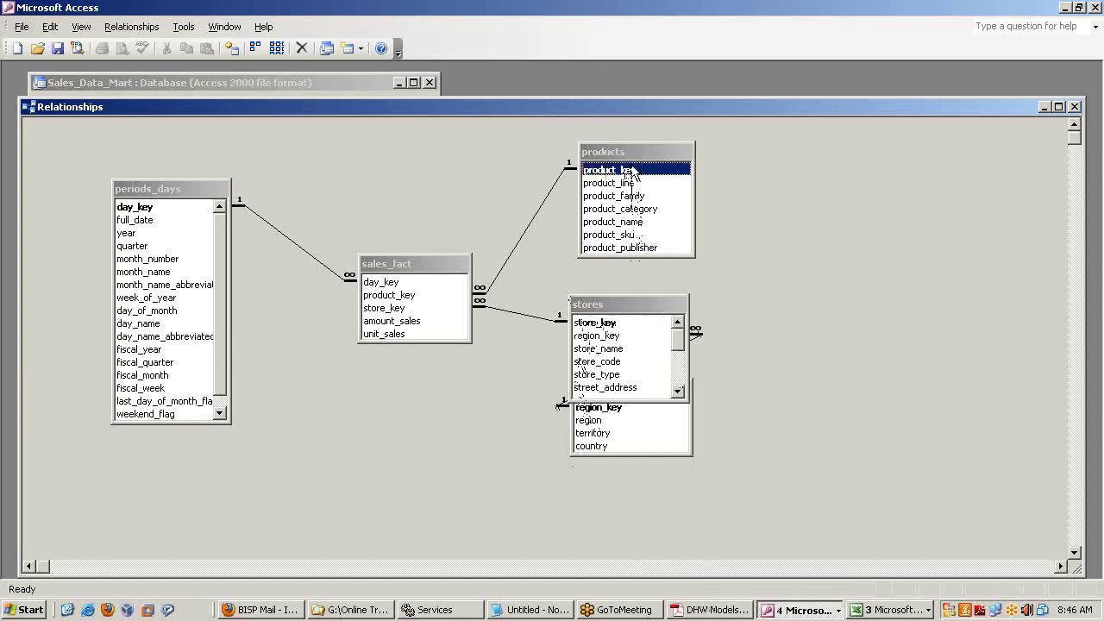
left_click(148, 208)
left_click(593, 322)
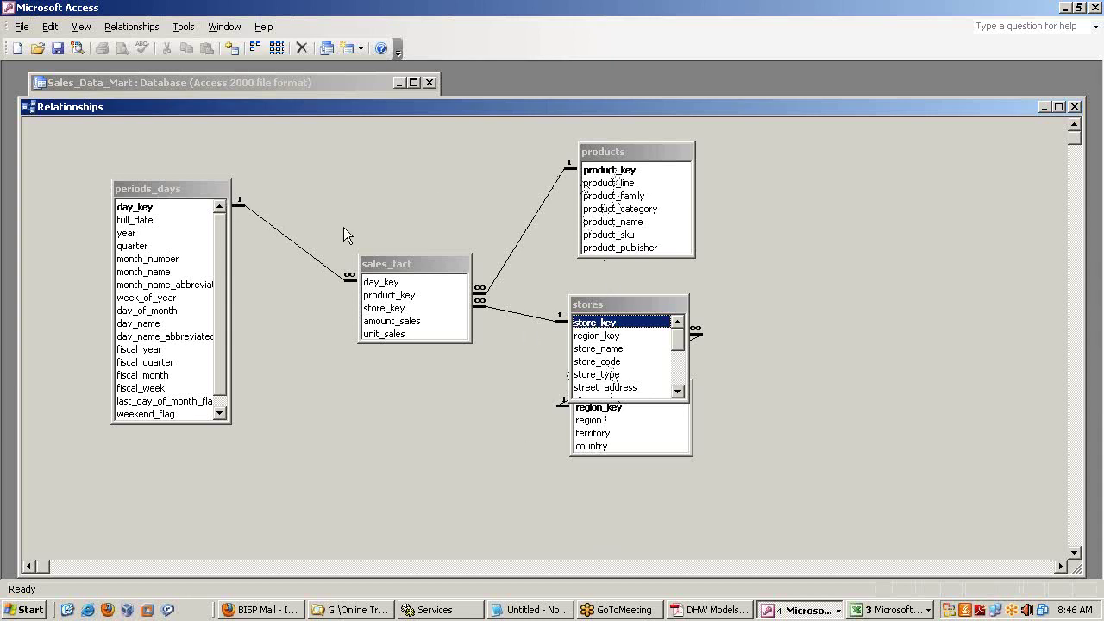
left_click(556, 613)
double_click(484, 8)
- Type the query line 'Select .... from Period_days,Sales_Fact,Stores,Products'
scroll(820, 271, "down", 4)
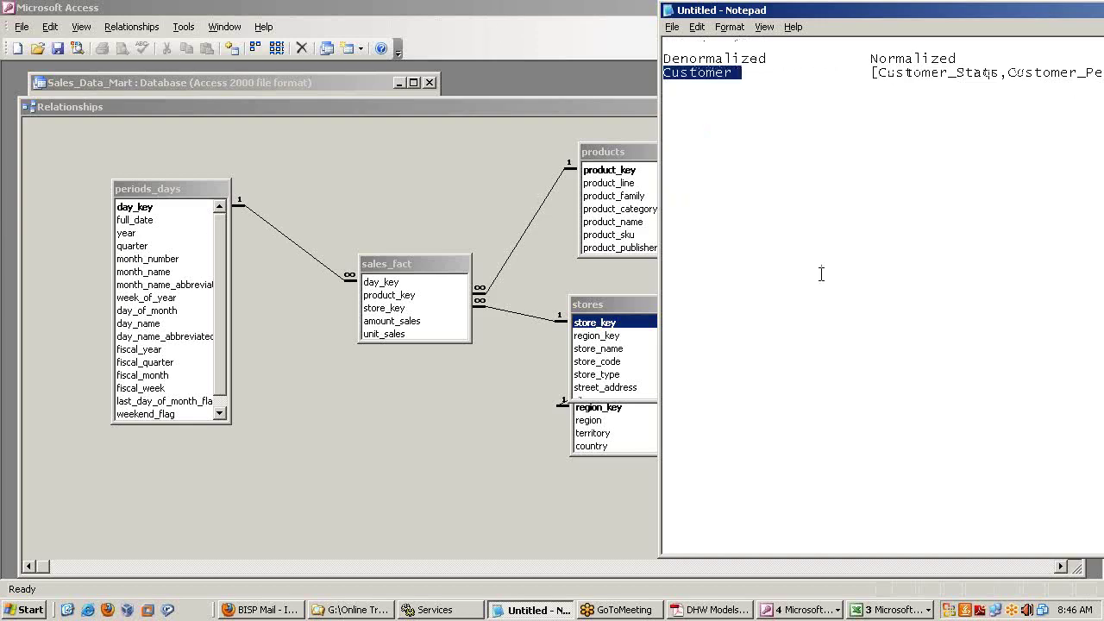
left_click(717, 188)
type("Select")
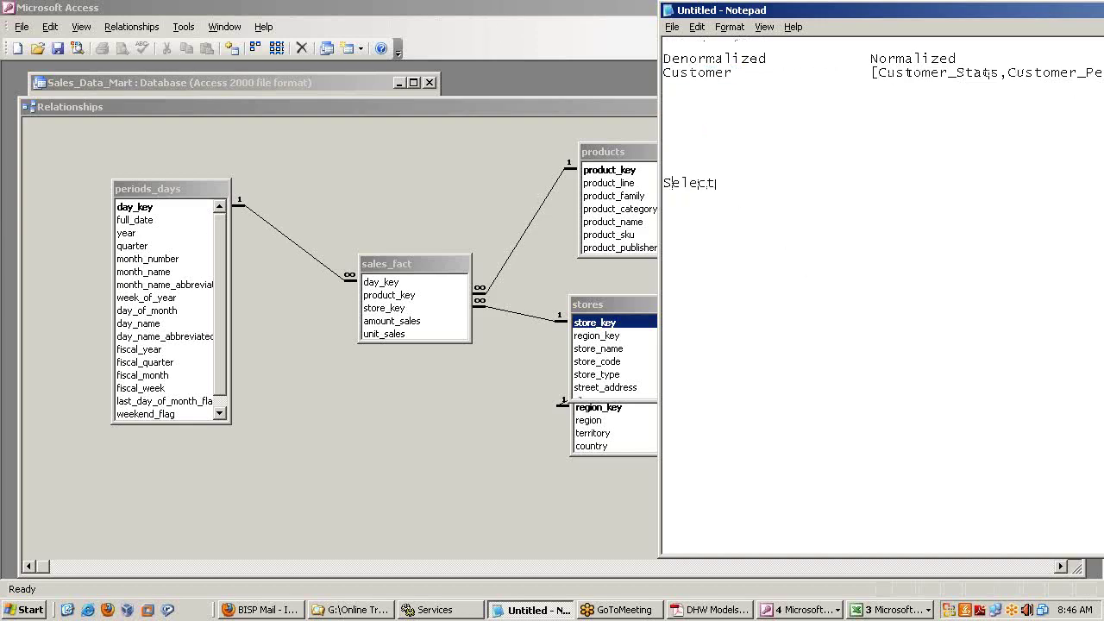
type(" .... from Pr")
key("BackSpace")
type("eriod_")
type("days,Sales_")
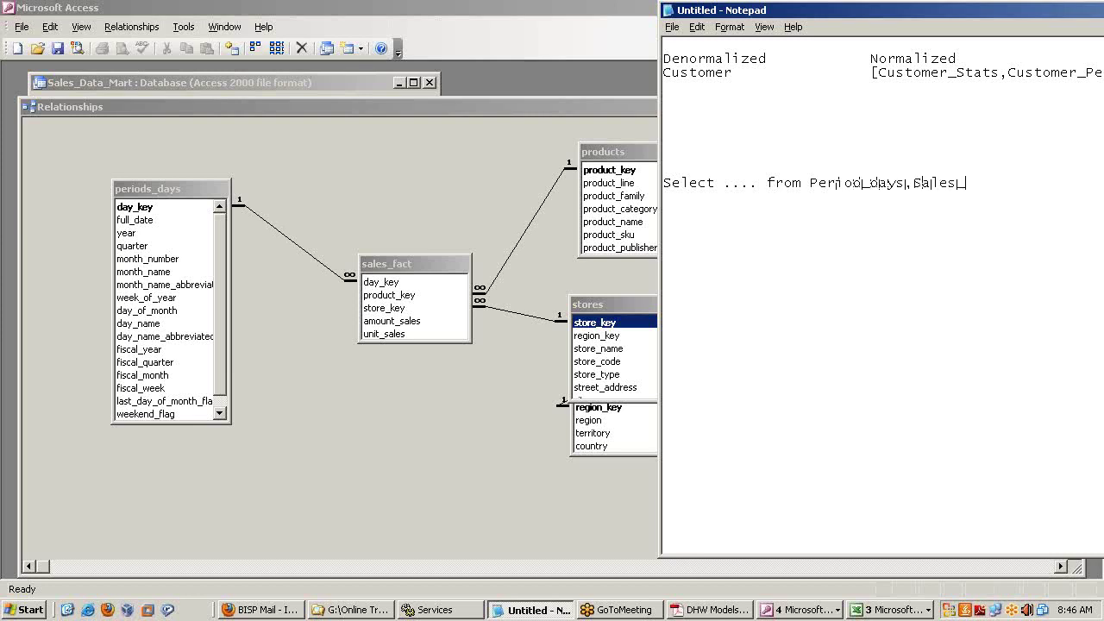
type("Fact,Stores,Prod")
left_click_drag(811, 12, 752, 7)
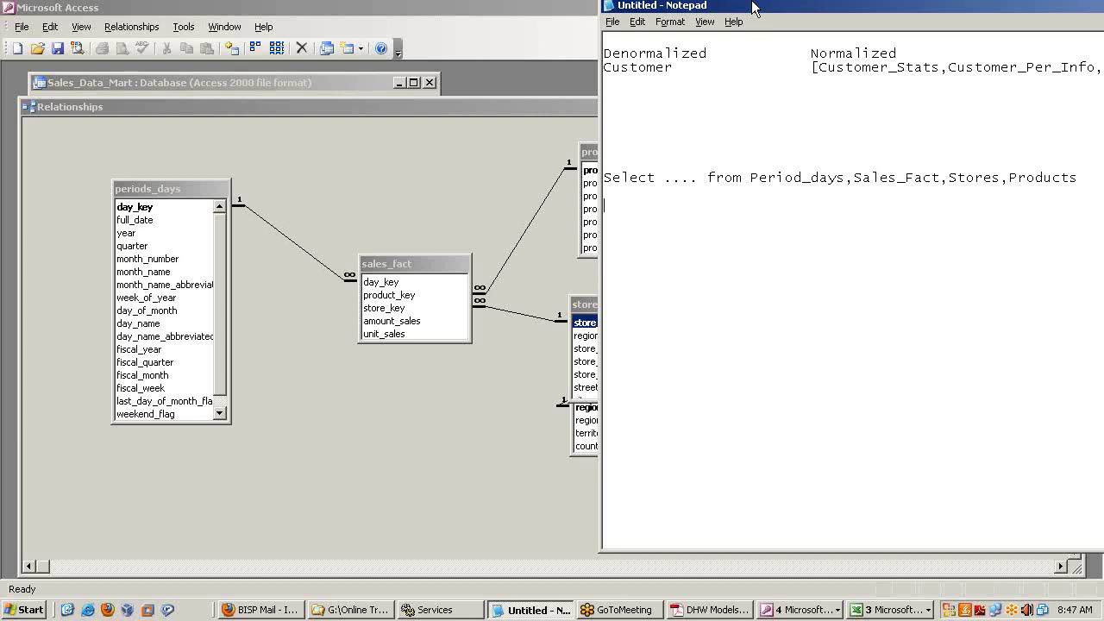
- Write the where clause 'Period_days.Day_key=Sales_Fact', pasting the copied table names
type("W")
left_click_drag(751, 177, 842, 182)
key("ctrl+c")
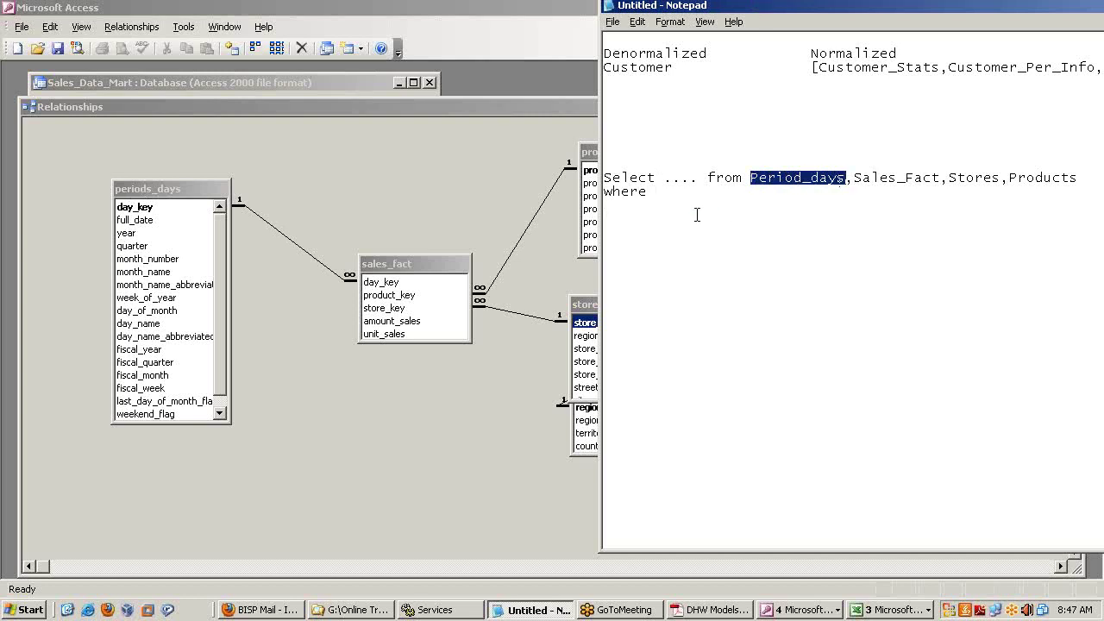
left_click(677, 190)
key("ctrl+v")
type(".")
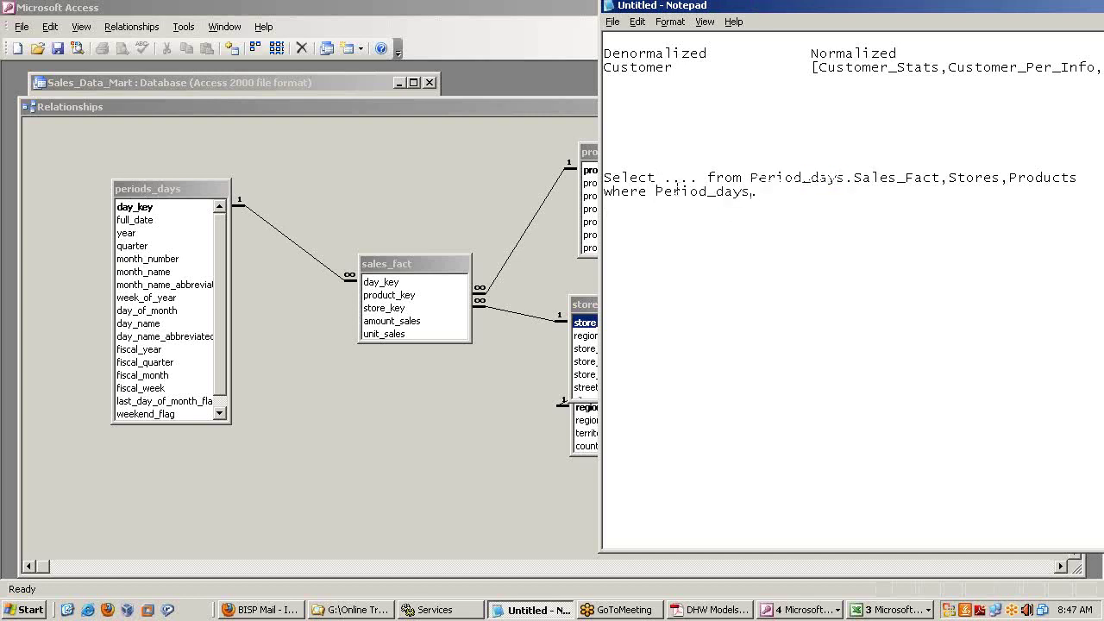
type("Day_key=")
left_click_drag(845, 178, 940, 178)
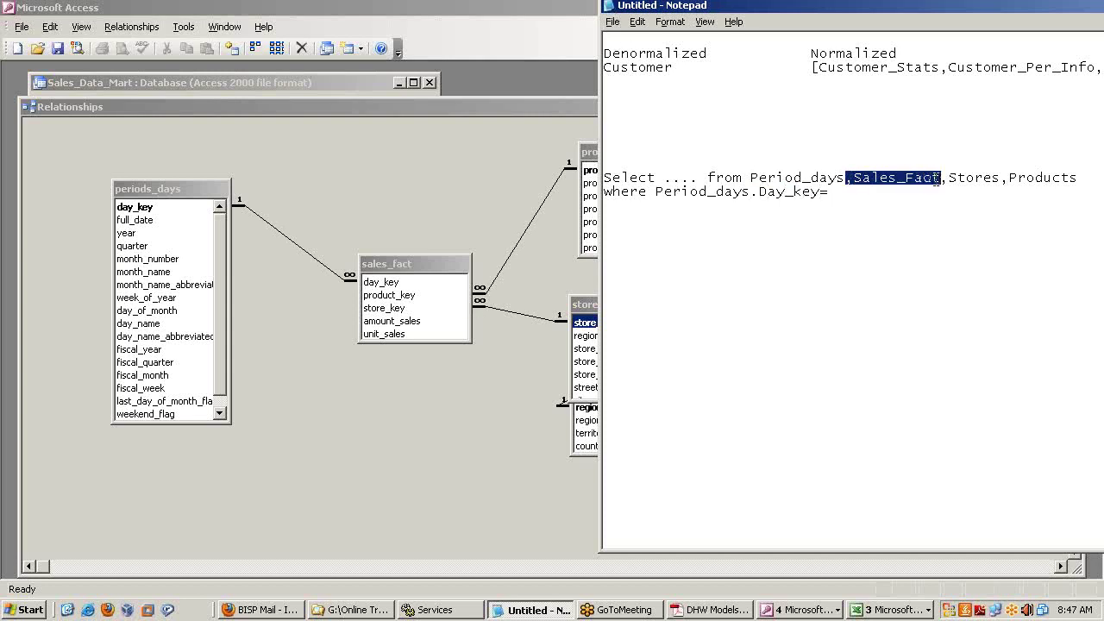
key("ctrl+c")
left_click(830, 191)
key("ctrl+v")
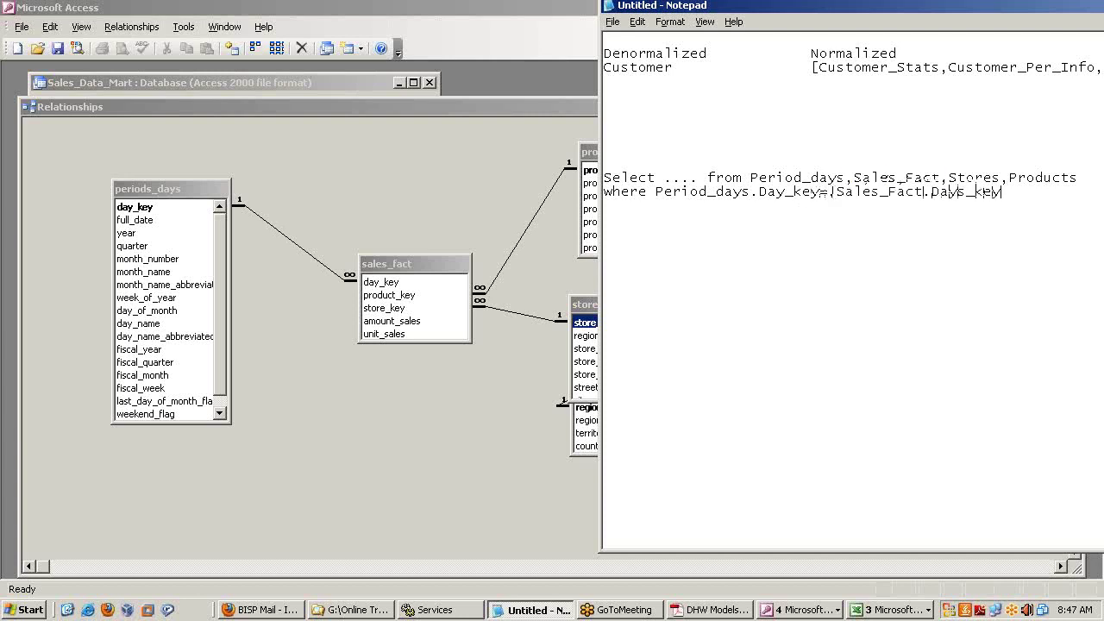
left_click(134, 207)
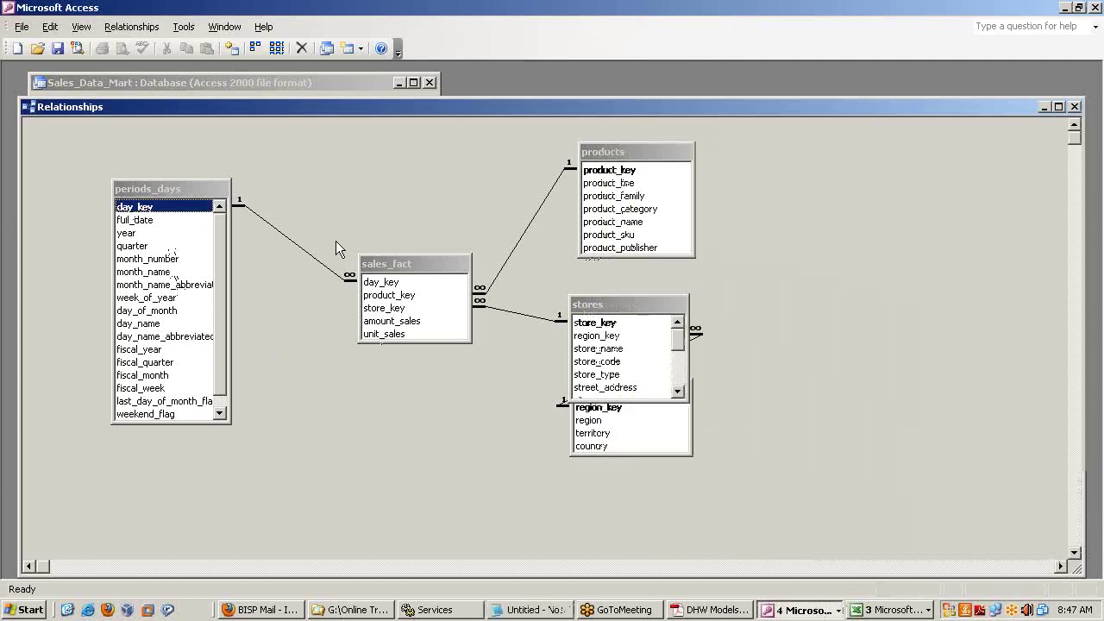
left_click(379, 282)
left_click(608, 170)
left_click(380, 282)
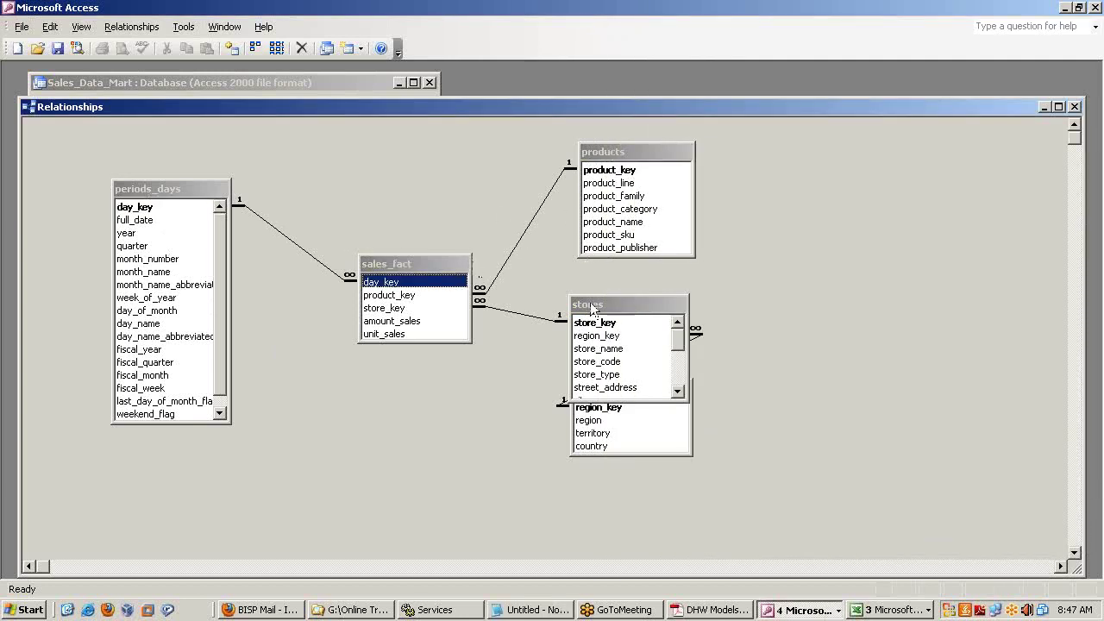
left_click(595, 322)
left_click(379, 282)
left_click(135, 207)
left_click(384, 282)
left_click(634, 170)
left_click(436, 282)
left_click(645, 323)
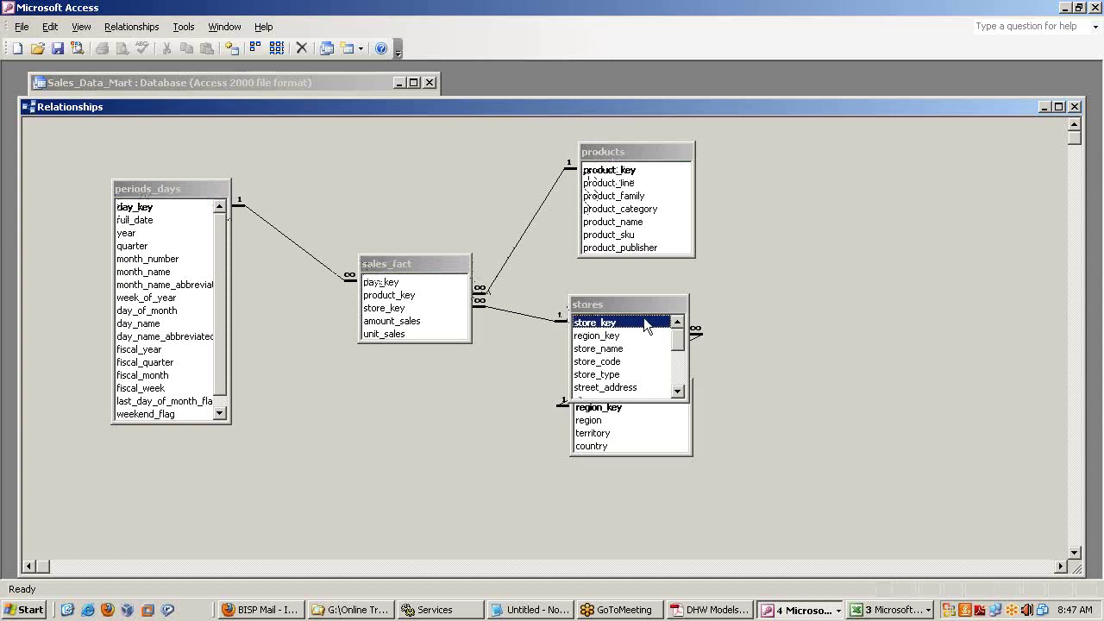
left_click(461, 283)
left_click(593, 420)
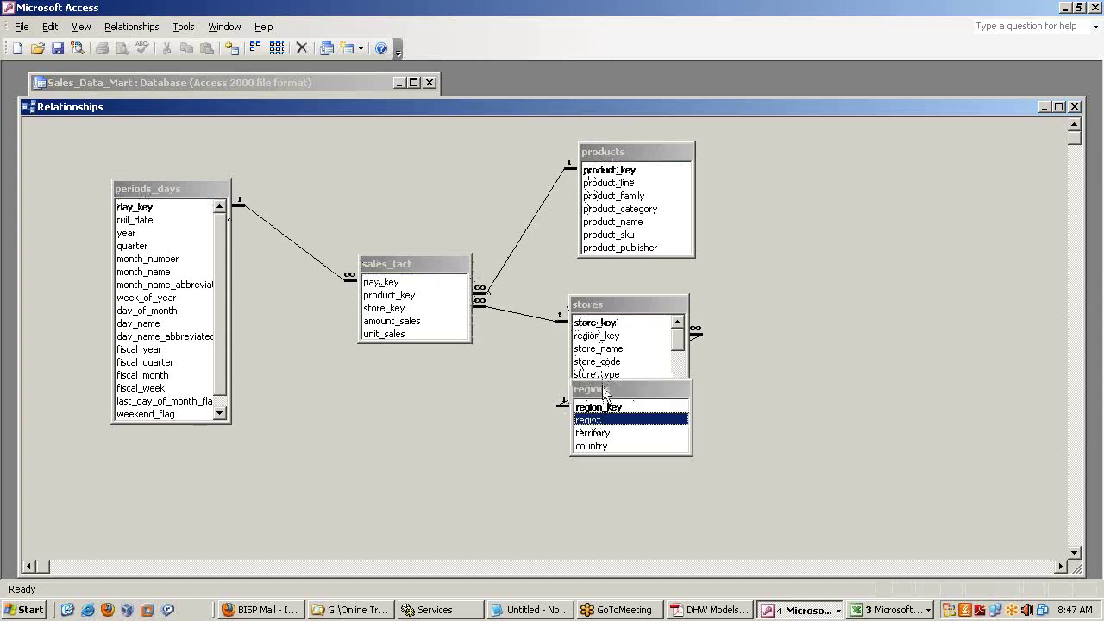
left_click_drag(603, 388, 853, 327)
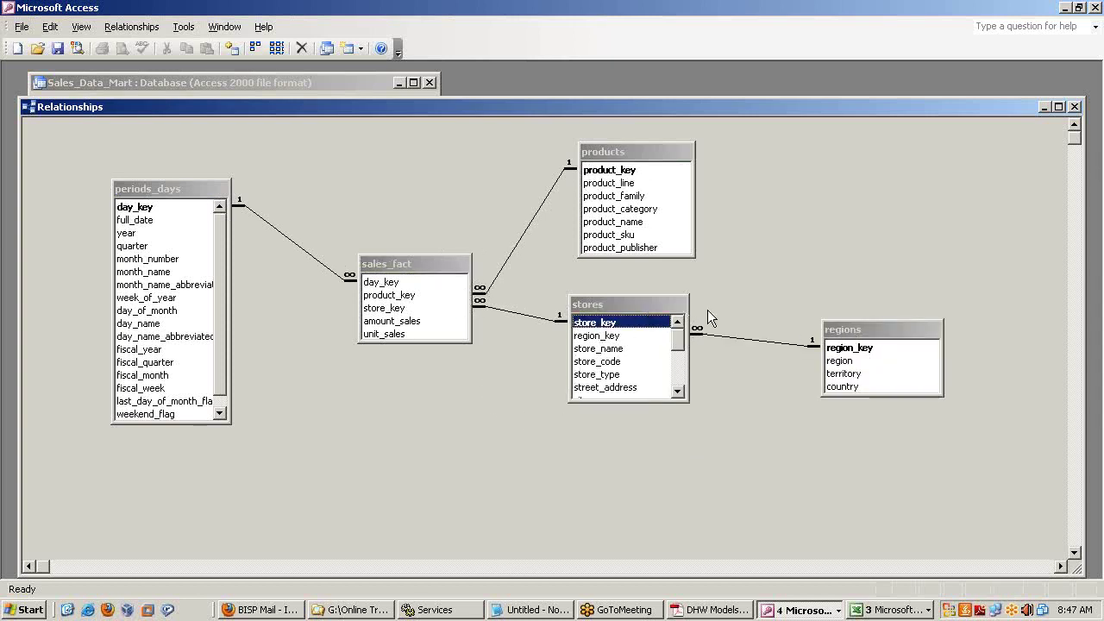
left_click(641, 304)
left_click(850, 360)
left_click_drag(642, 387, 643, 390)
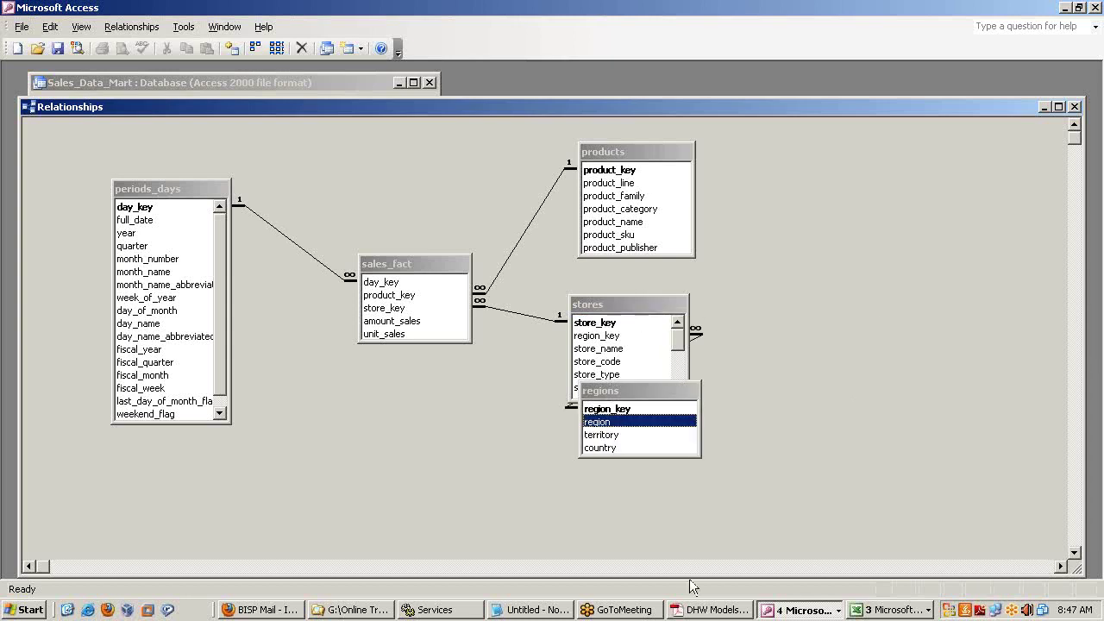
- Maximize the Notepad notes and insert a blank line below the Star Schema entry
left_click(561, 610)
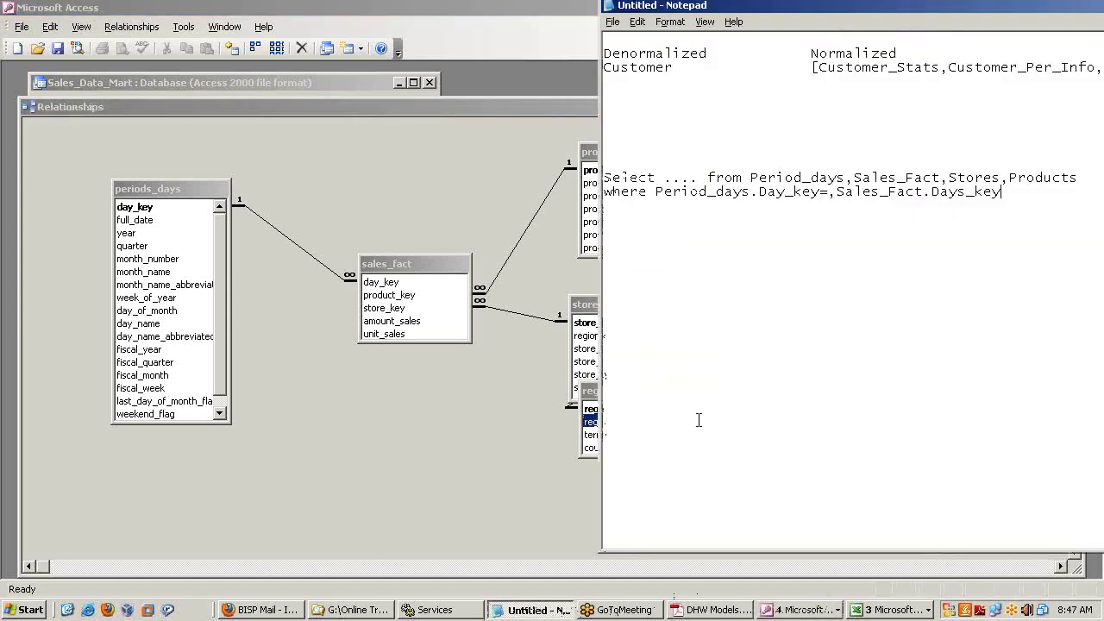
double_click(802, 8)
scroll(491, 168, "up", 8)
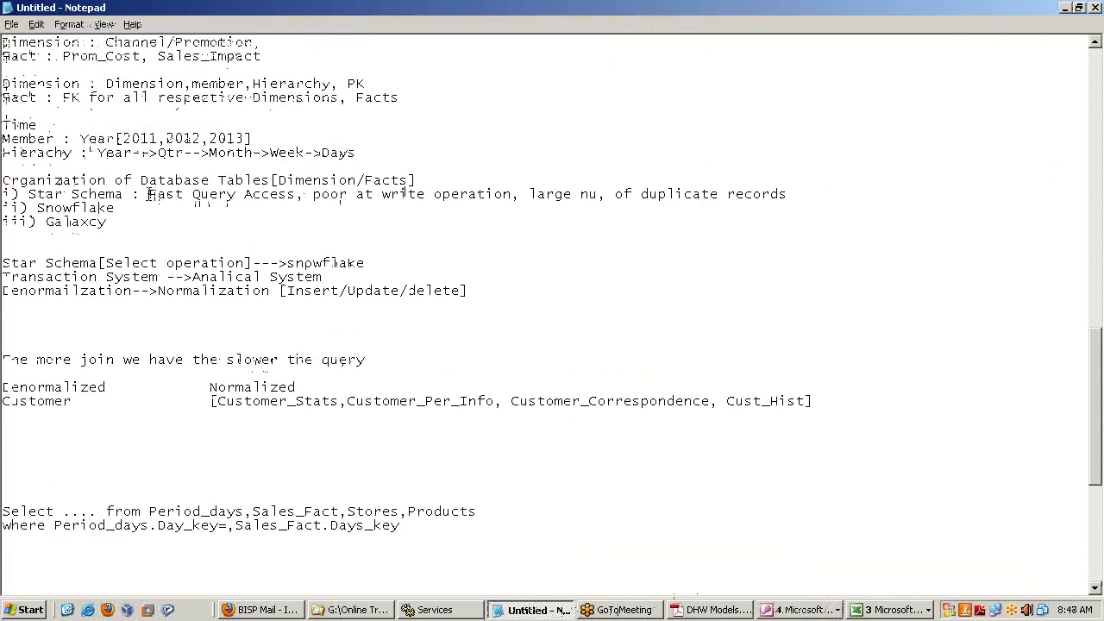
left_click_drag(148, 195, 298, 199)
left_click(298, 198)
left_click(3, 207)
key("Return")
key("Return")
key("Return")
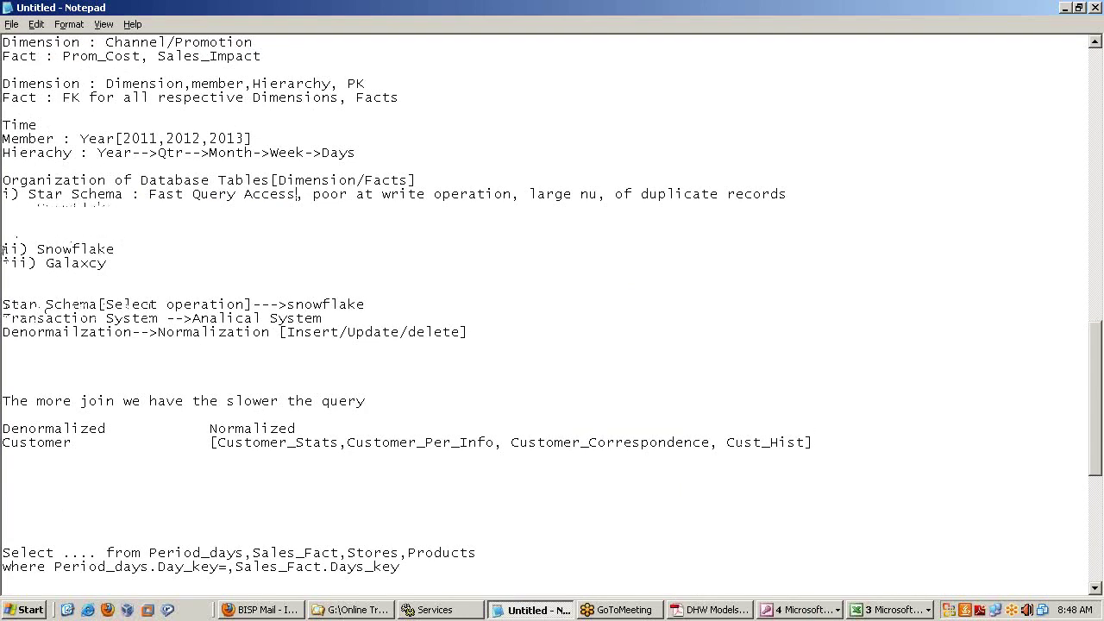
- Paste 'Fast Query Access' below Star Schema and add 'a) Each Dimension is highly denormalized'
left_click_drag(141, 195, 294, 185)
left_click(17, 215)
key("ctrl+v")
type("a) Eac")
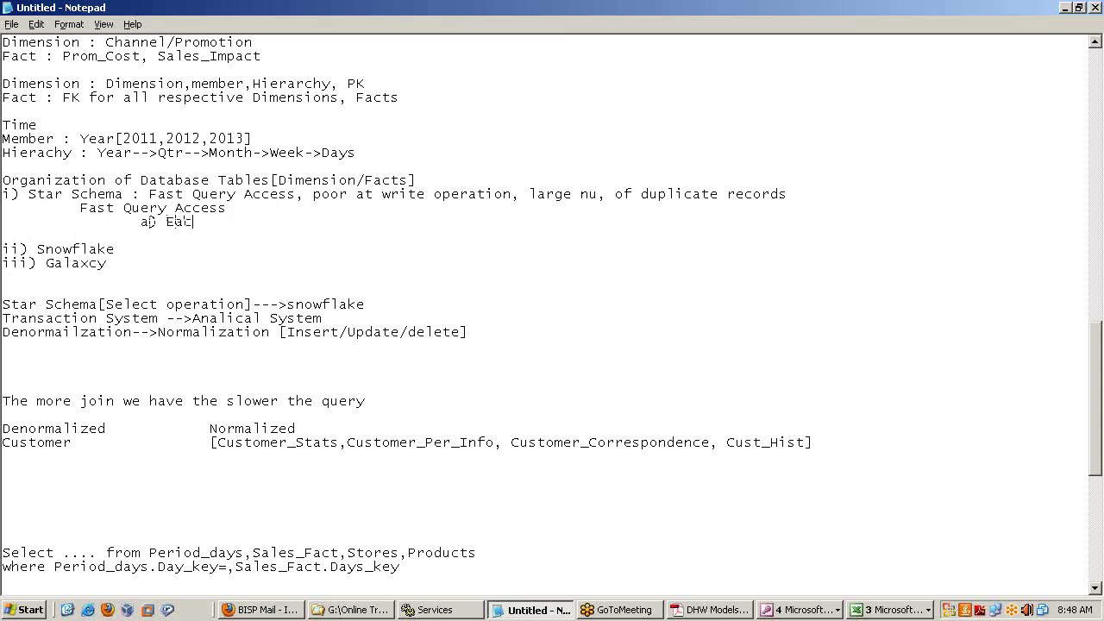
type("h Dimension is highly denorm")
key("BackSpace")
type("zed")
key("Return")
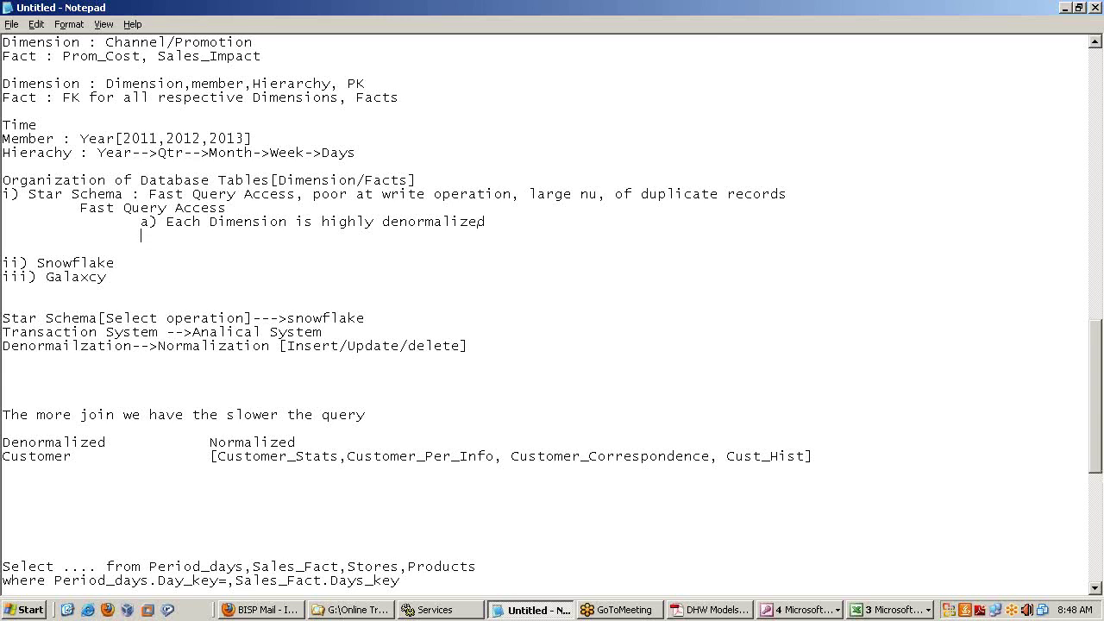
- Highlight 'poor at write operation', then bring up the MultiDimention_Analysis_v1.xls workbook
left_click_drag(313, 196, 512, 197)
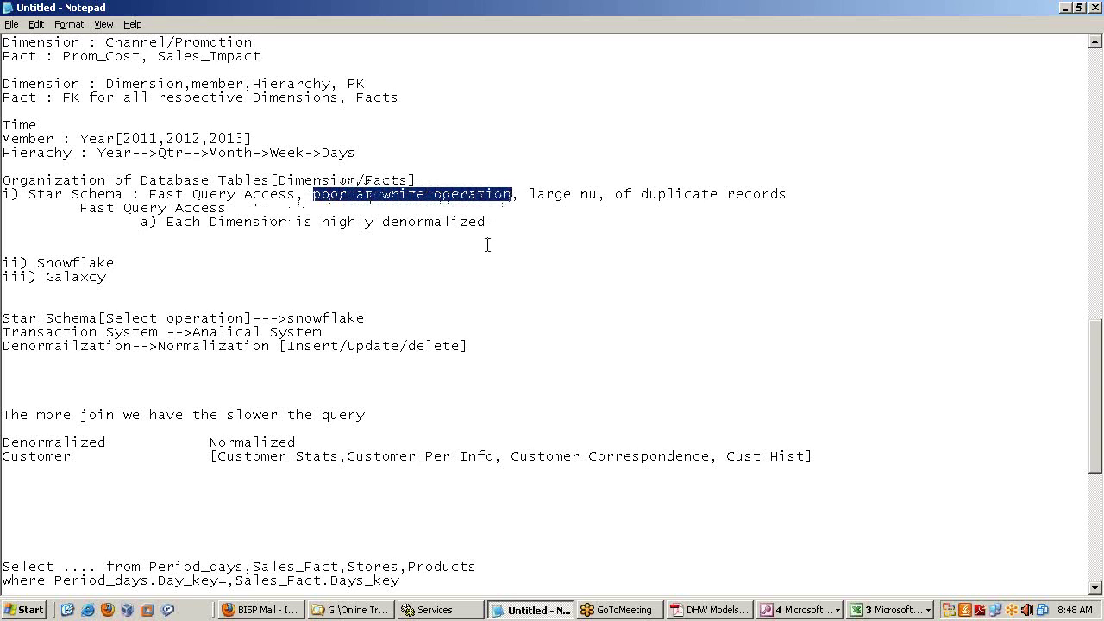
left_click(897, 613)
left_click(917, 559)
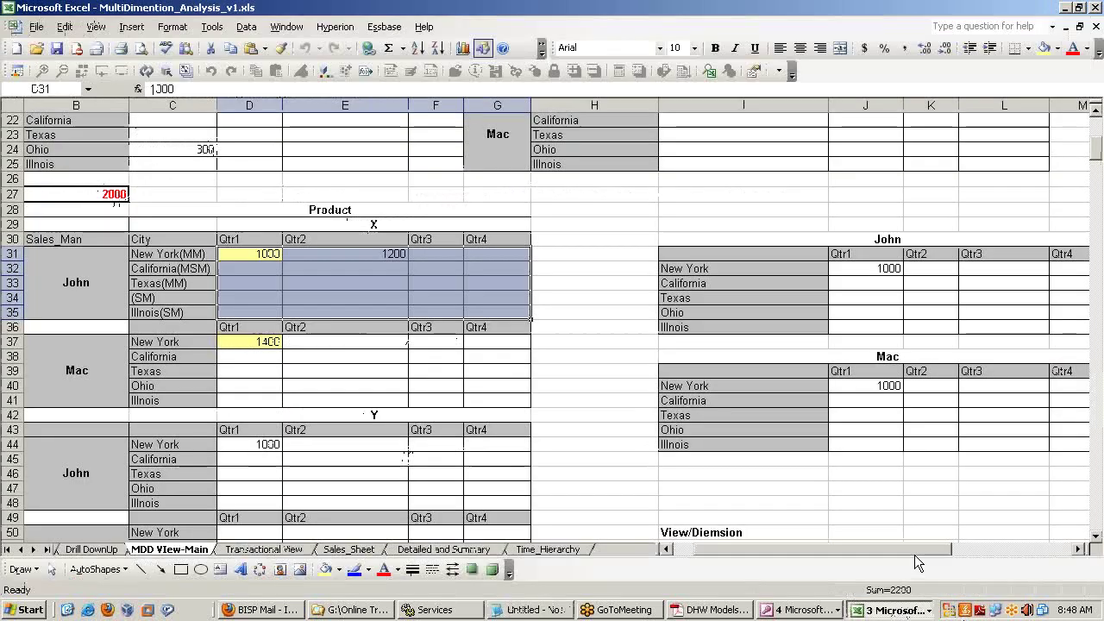
- Show the Sales_Sheet and mark sample Product Line, Product Family and Country values
left_click(896, 609)
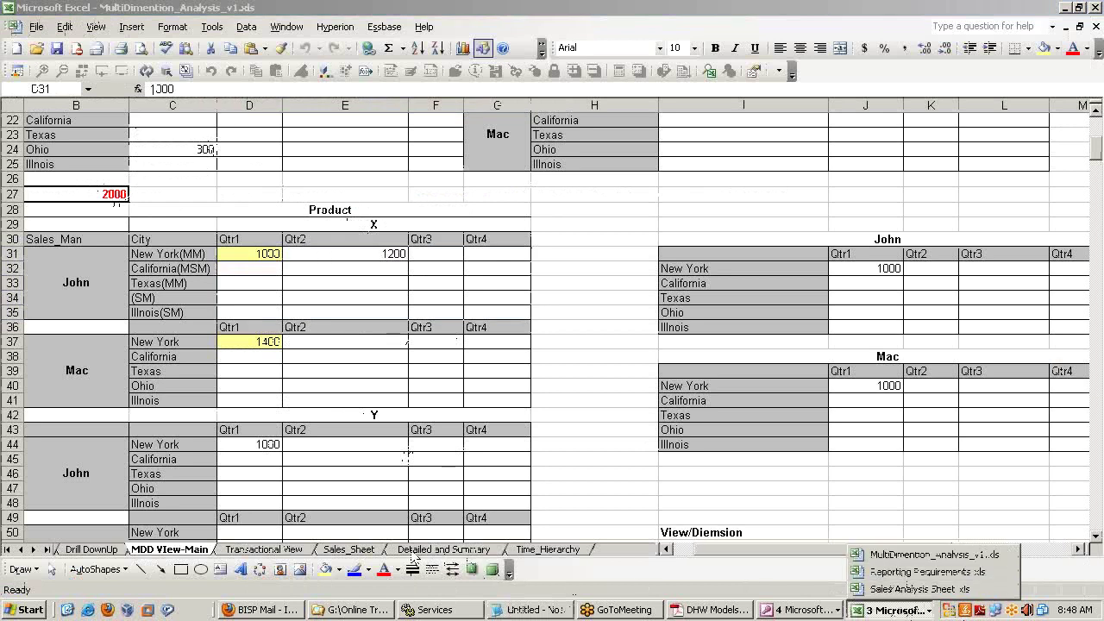
left_click(349, 549)
left_click(517, 405)
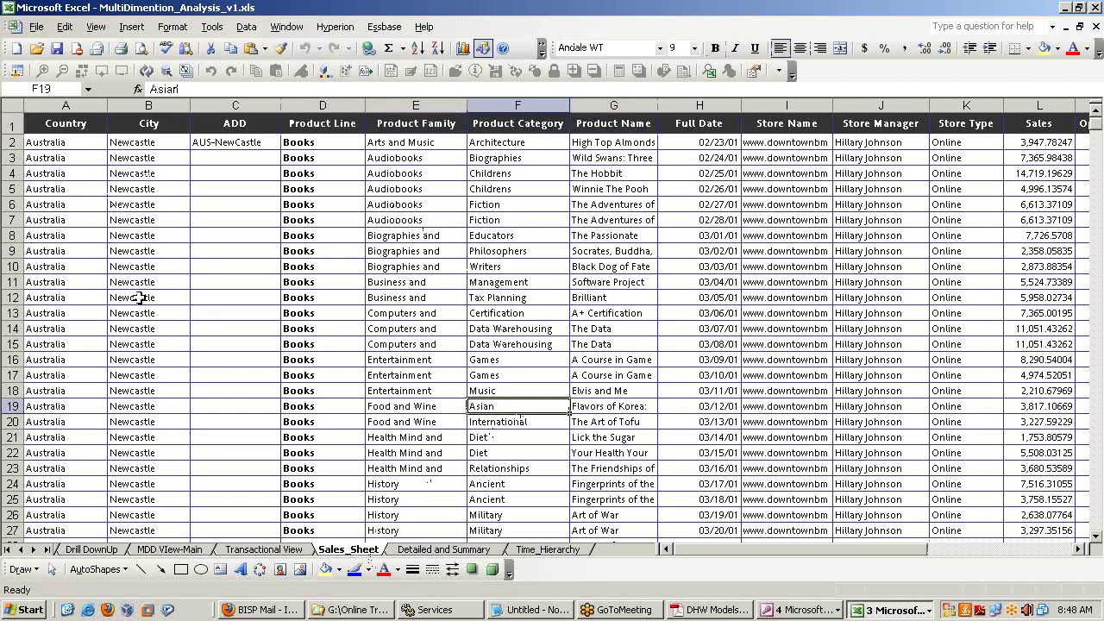
left_click_drag(317, 147, 324, 468)
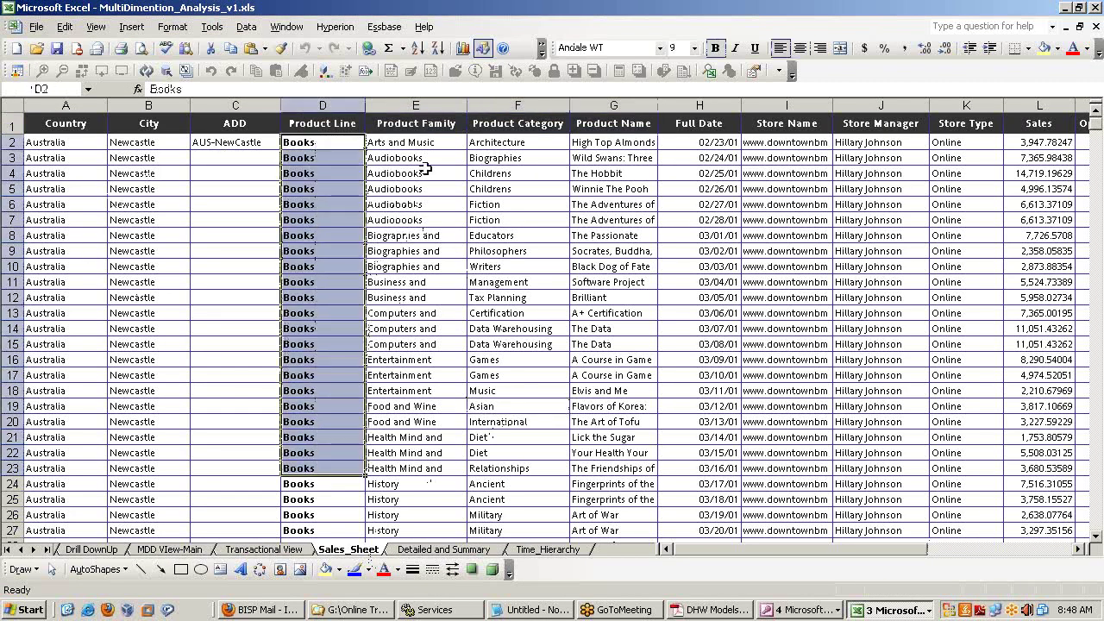
left_click_drag(416, 123, 405, 243)
left_click_drag(52, 159, 55, 415)
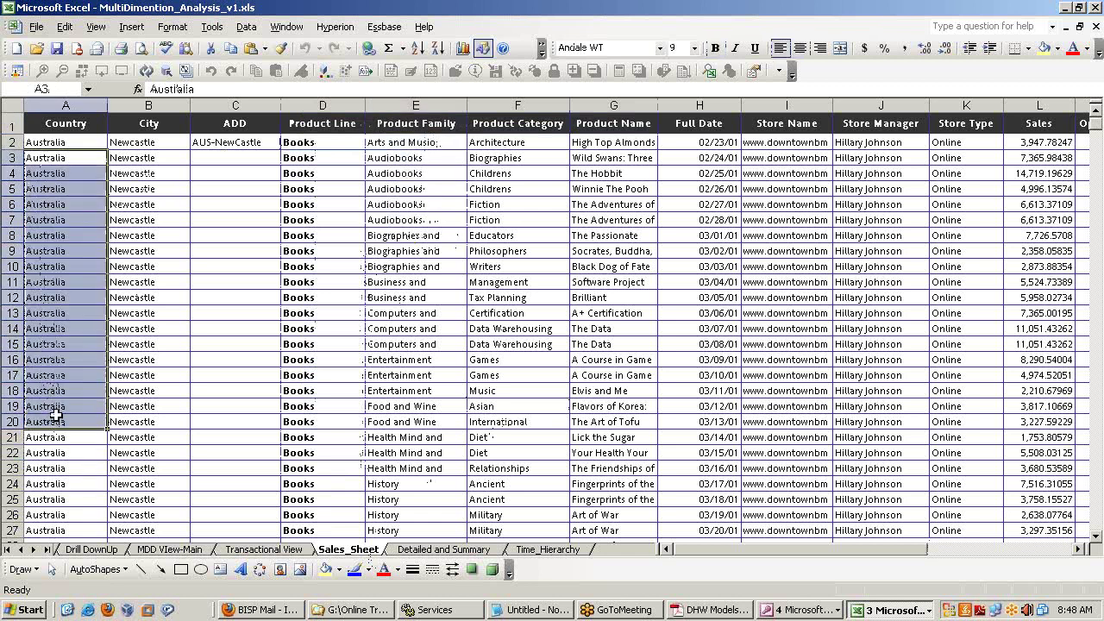
left_click(54, 415)
- Mark the Country and City values A2:B19 and row 12's entries, then return to Notepad
left_click_drag(45, 144, 59, 258)
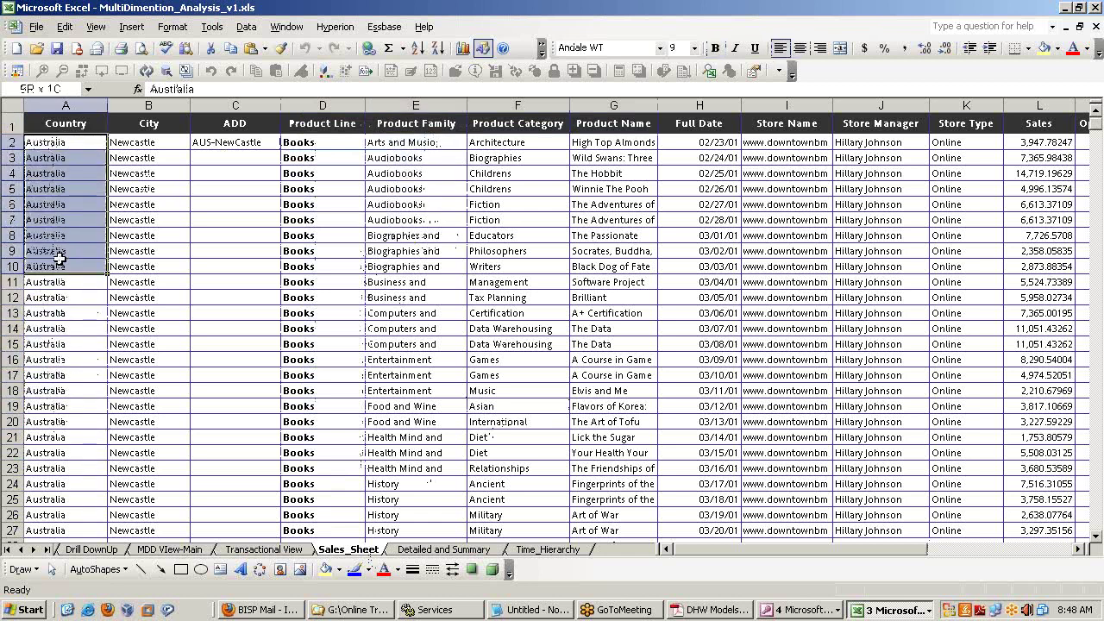
left_click_drag(69, 129, 148, 127)
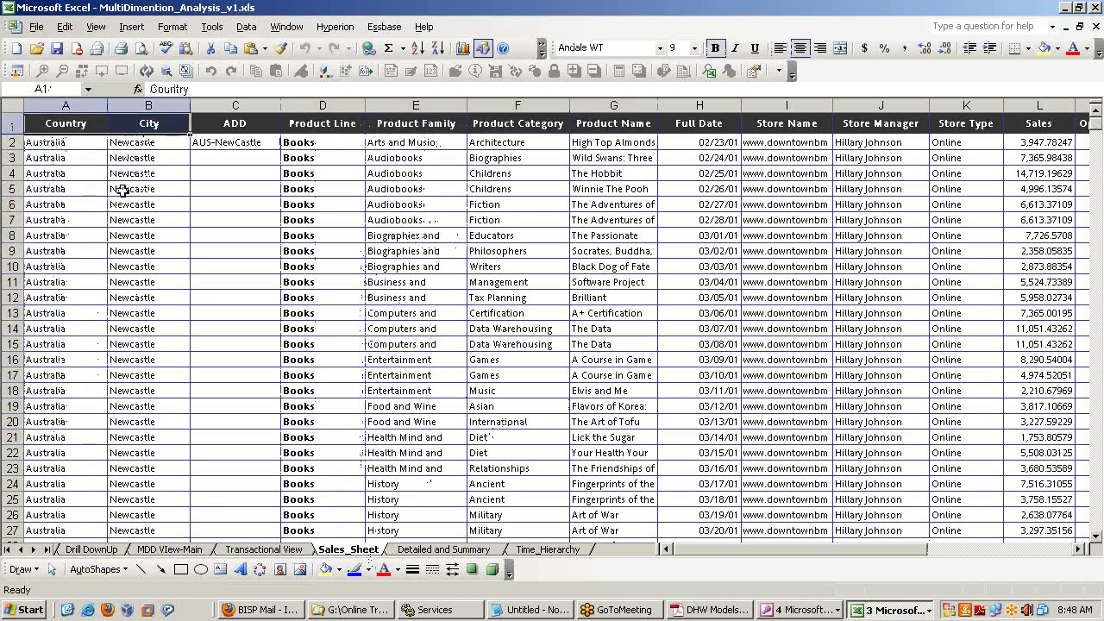
left_click(122, 190)
left_click_drag(39, 144, 129, 423)
left_click(322, 393)
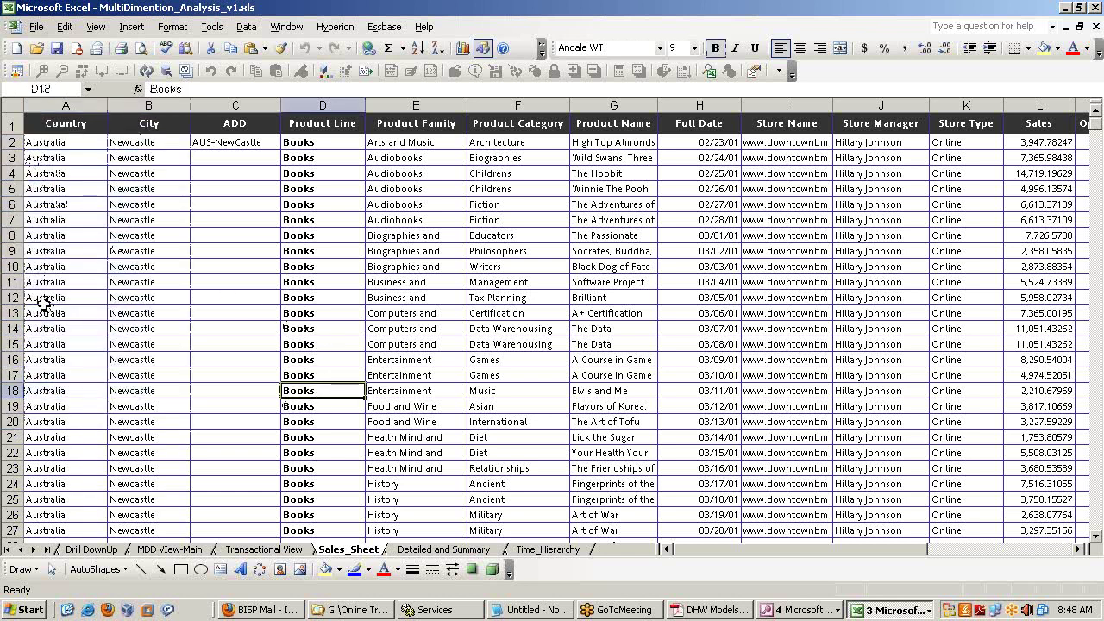
left_click_drag(43, 300, 93, 302)
left_click(210, 295)
left_click_drag(209, 295, 575, 303)
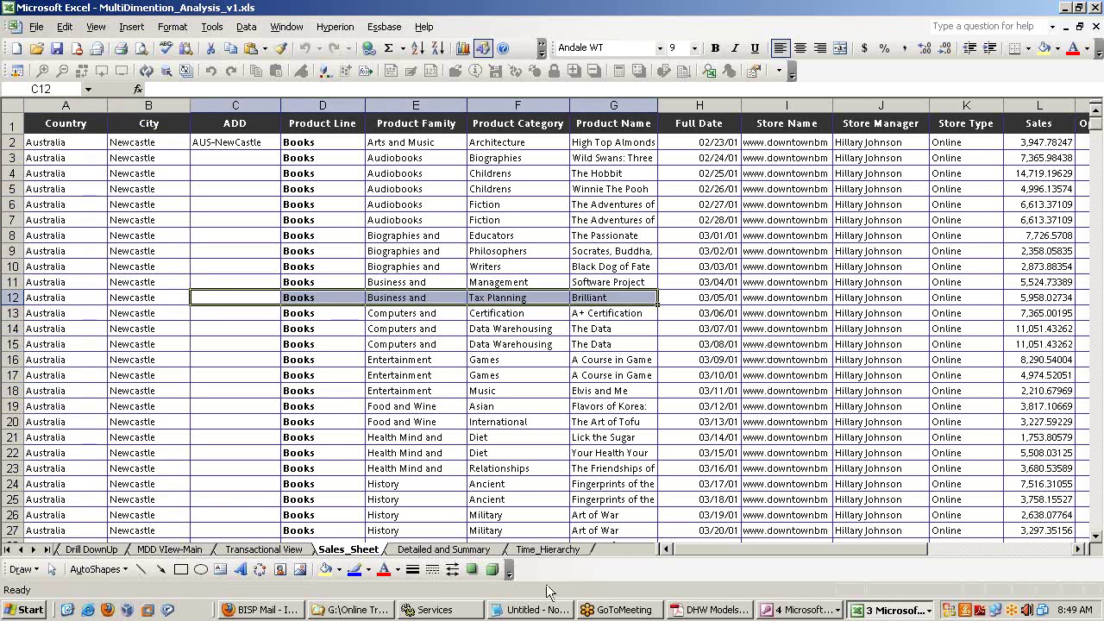
left_click(537, 610)
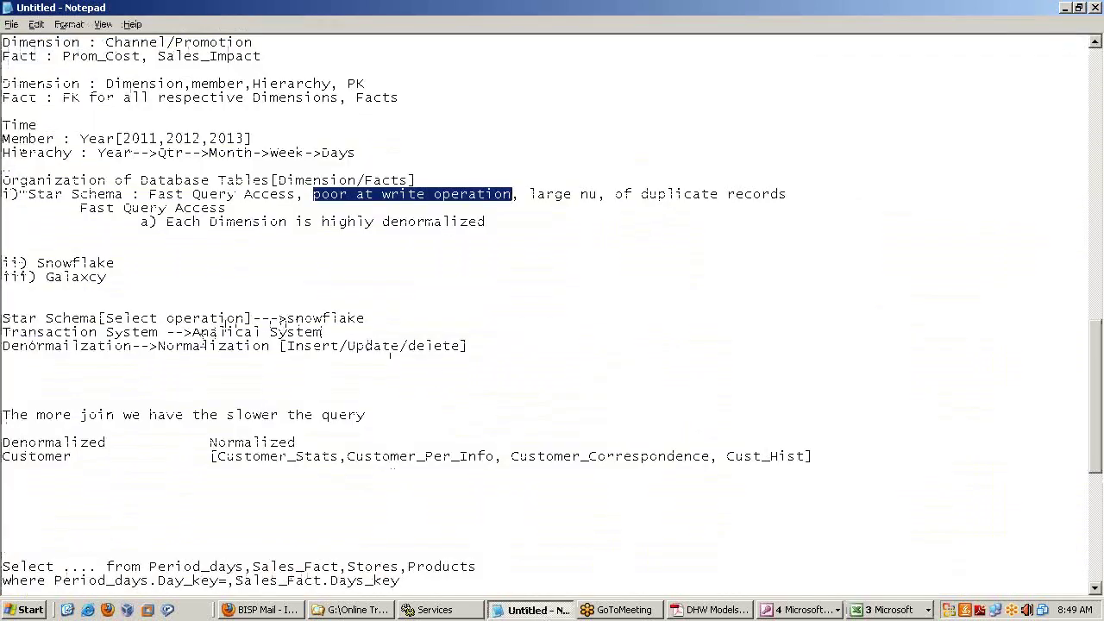
- Change 'large no,' to 'large no.' and highlight 'large no. of duplicate records', then switch to Access
left_click_drag(140, 345, 11, 346)
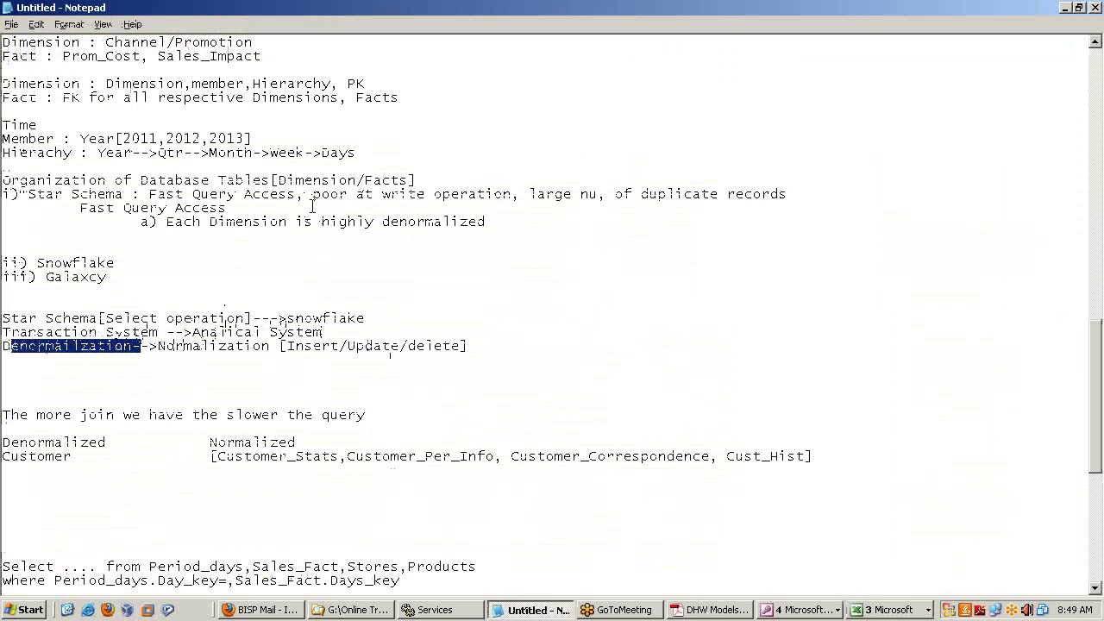
left_click_drag(312, 194, 513, 196)
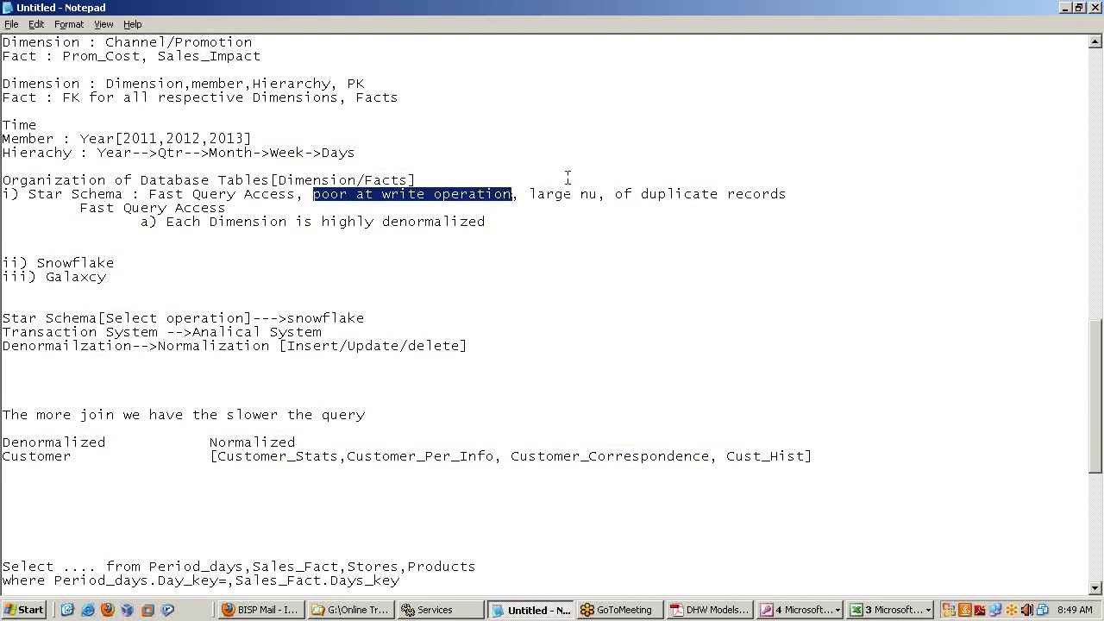
left_click(539, 192)
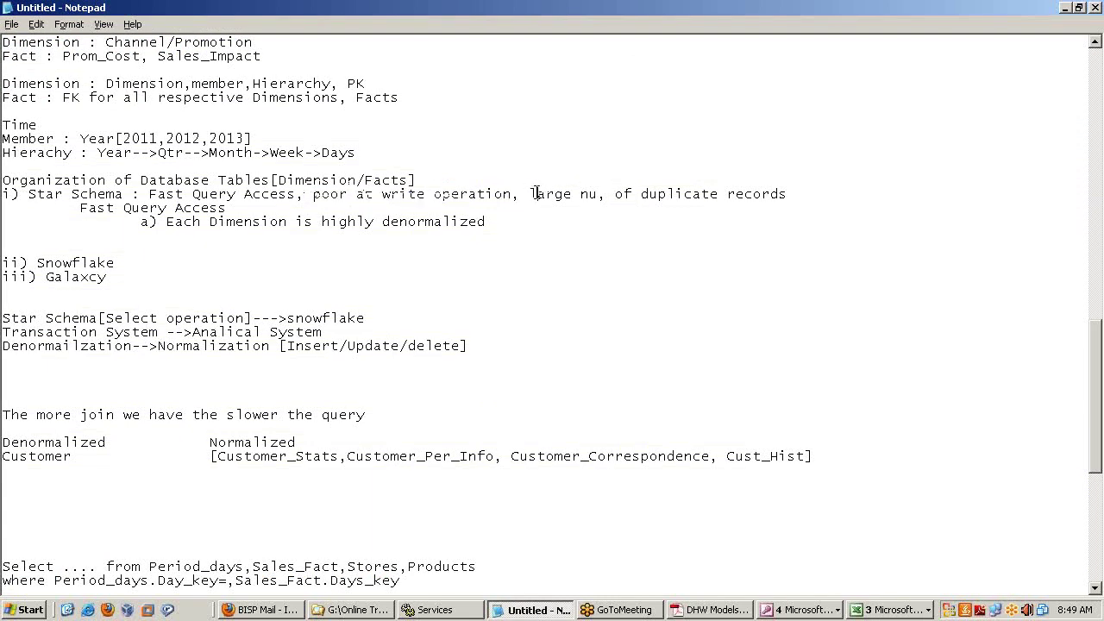
left_click(606, 193)
key("BackSpace")
type(".")
left_click_drag(794, 195, 529, 197)
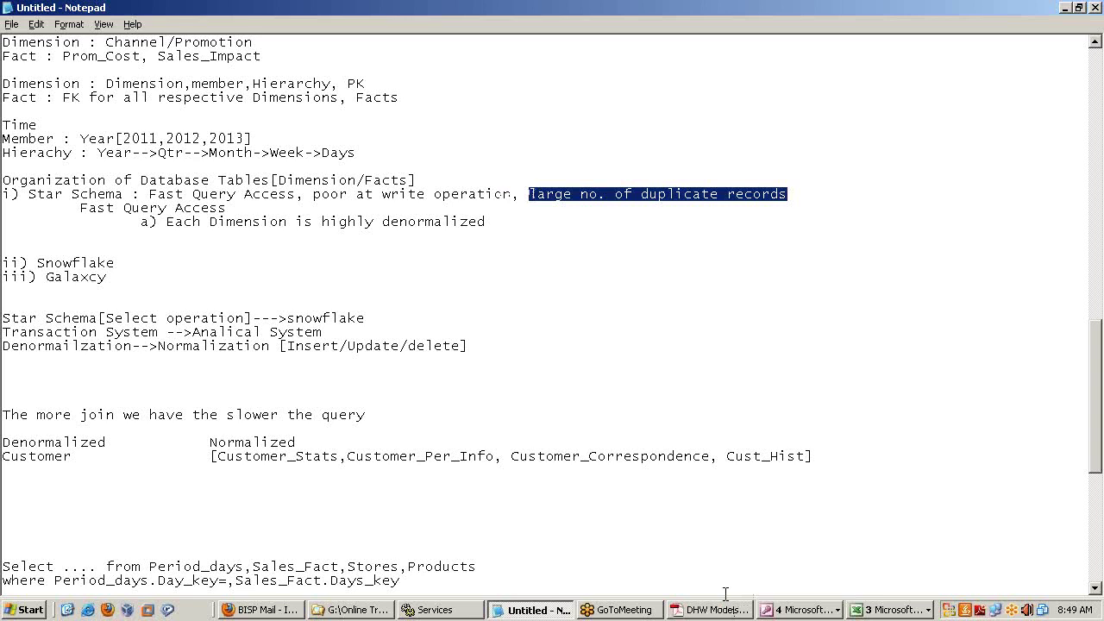
left_click(797, 610)
- Rearrange Fact_COSTS and Dim_COUNTRIES toward the top left of the Relationships diagram
left_click(806, 572)
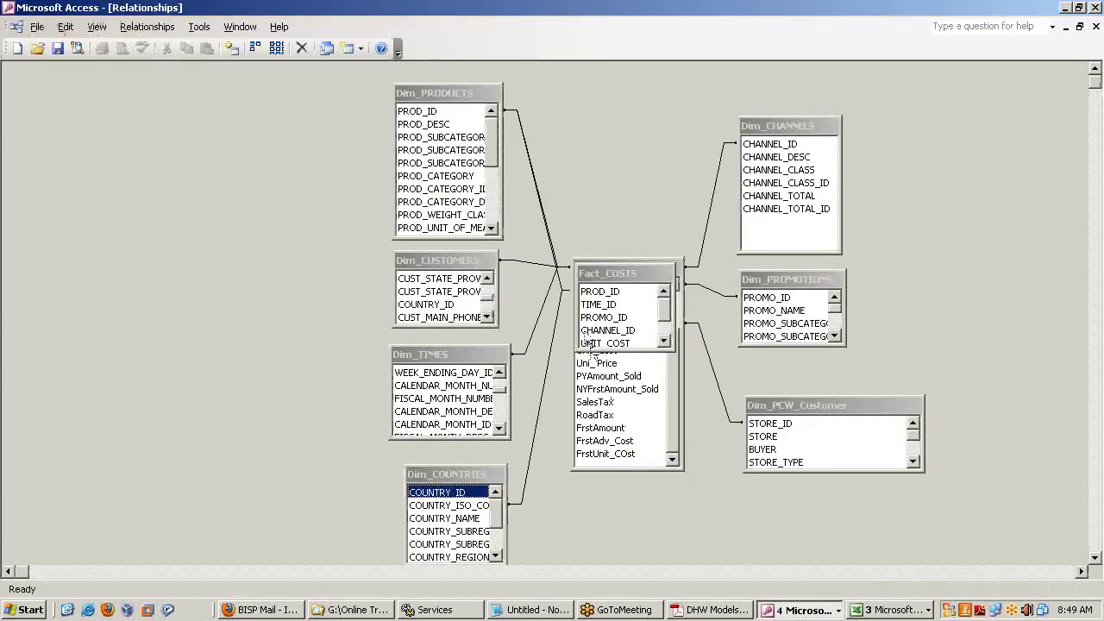
left_click(583, 293)
left_click_drag(600, 275, 55, 243)
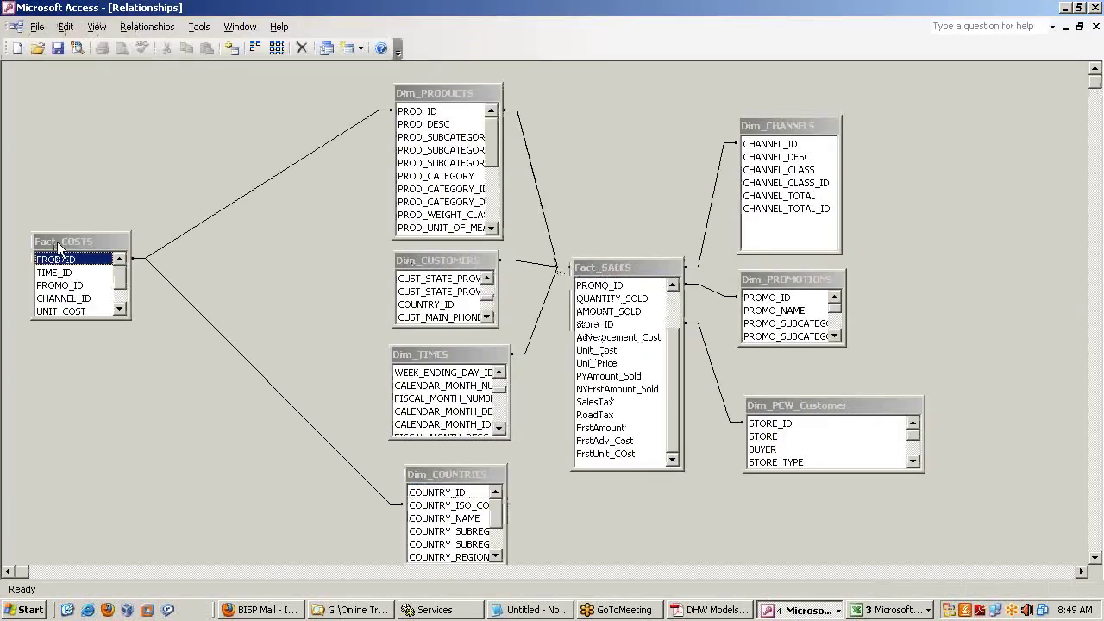
left_click(429, 476)
left_click_drag(428, 476, 99, 451)
left_click_drag(65, 259, 185, 226)
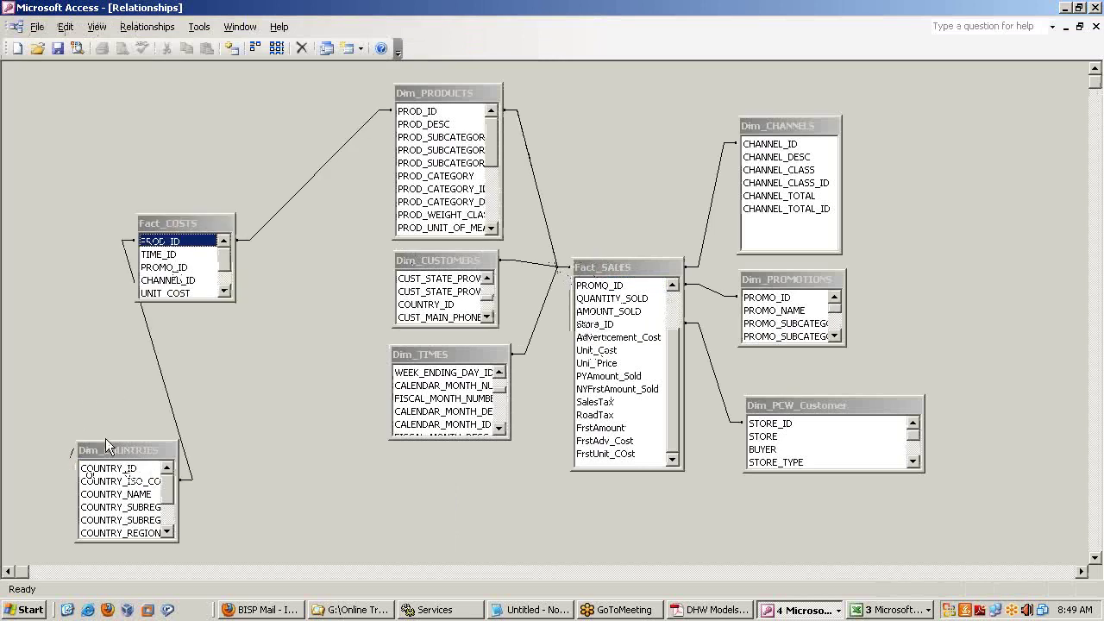
left_click_drag(105, 444, 37, 238)
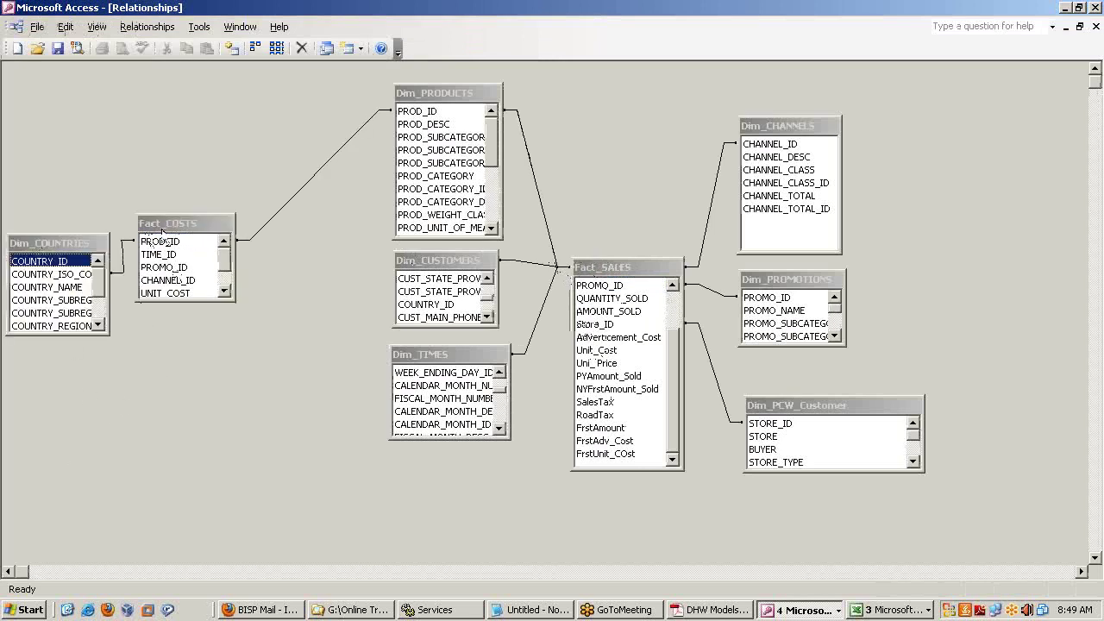
left_click_drag(162, 232, 215, 238)
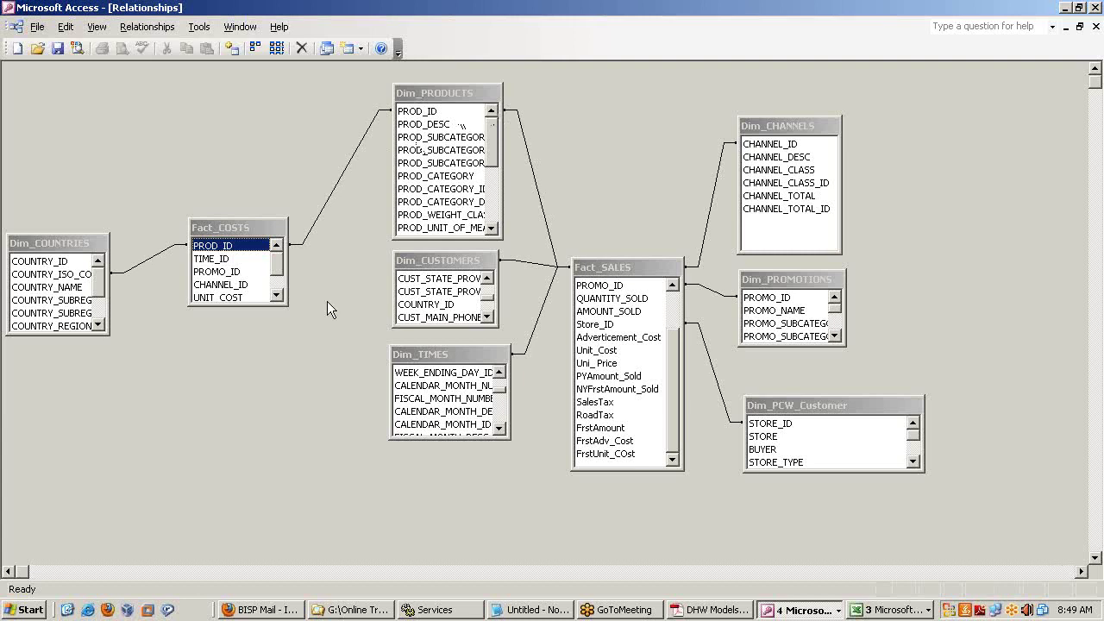
- Move Dim_PCW_Customer up and narrower, and return Fact_COSTS and Dim_COUNTRIES to their places
left_click_drag(862, 403, 854, 365)
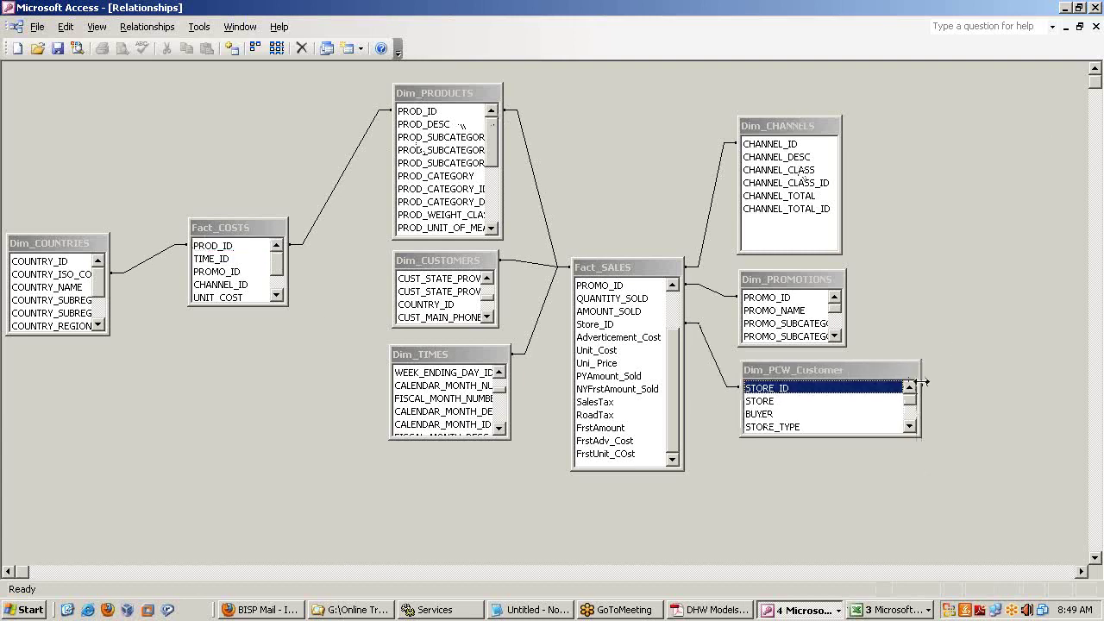
left_click_drag(921, 385, 858, 386)
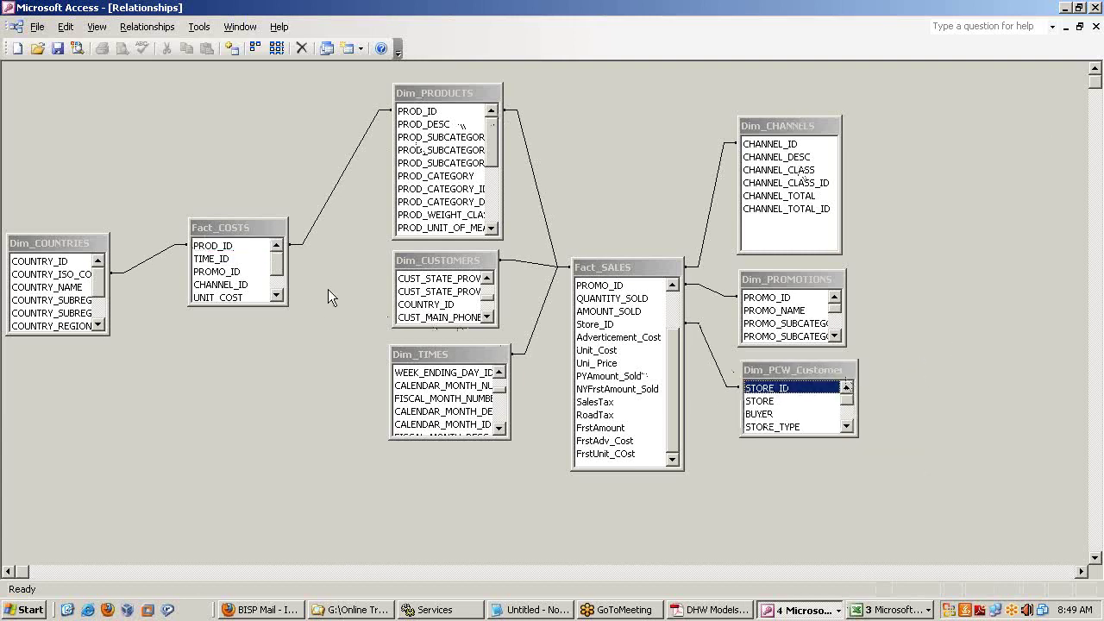
left_click(224, 235)
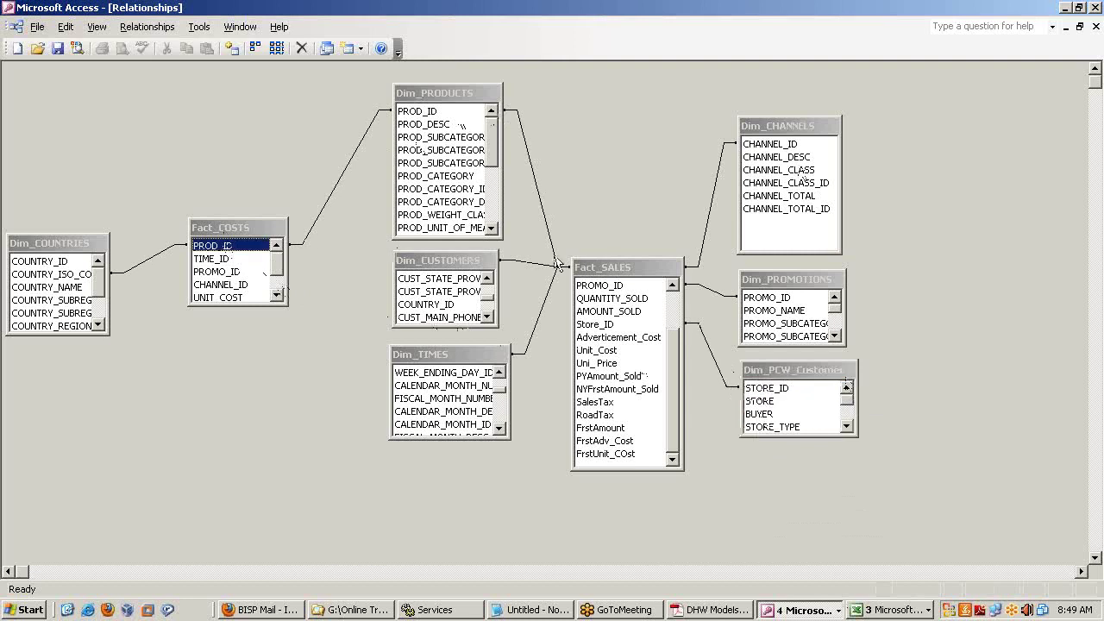
left_click_drag(227, 232, 613, 276)
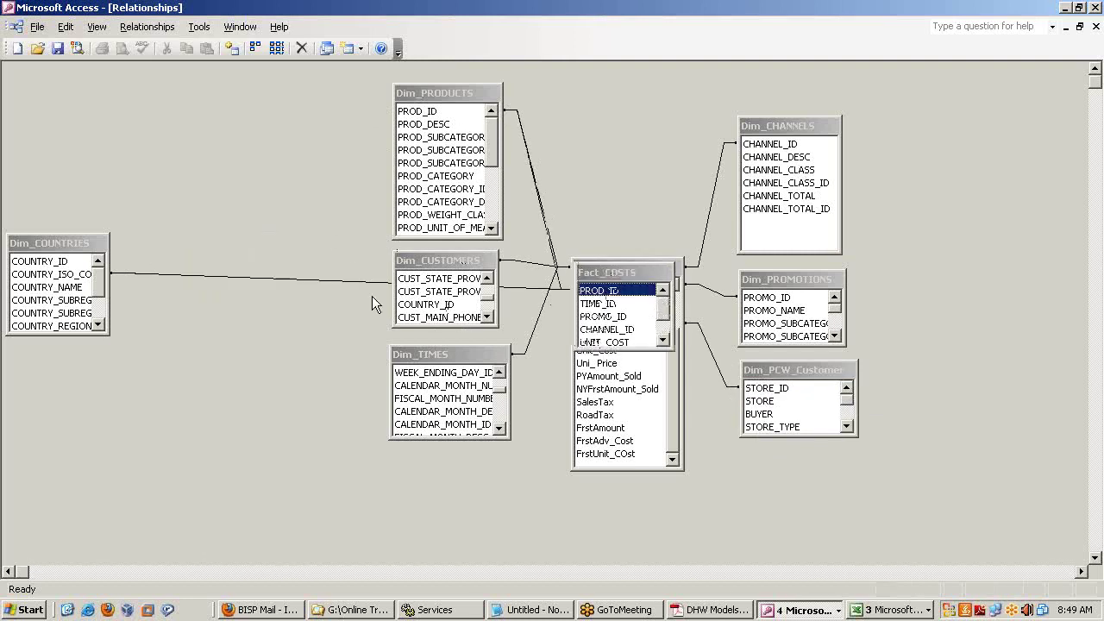
left_click(61, 239)
left_click_drag(465, 479, 467, 480)
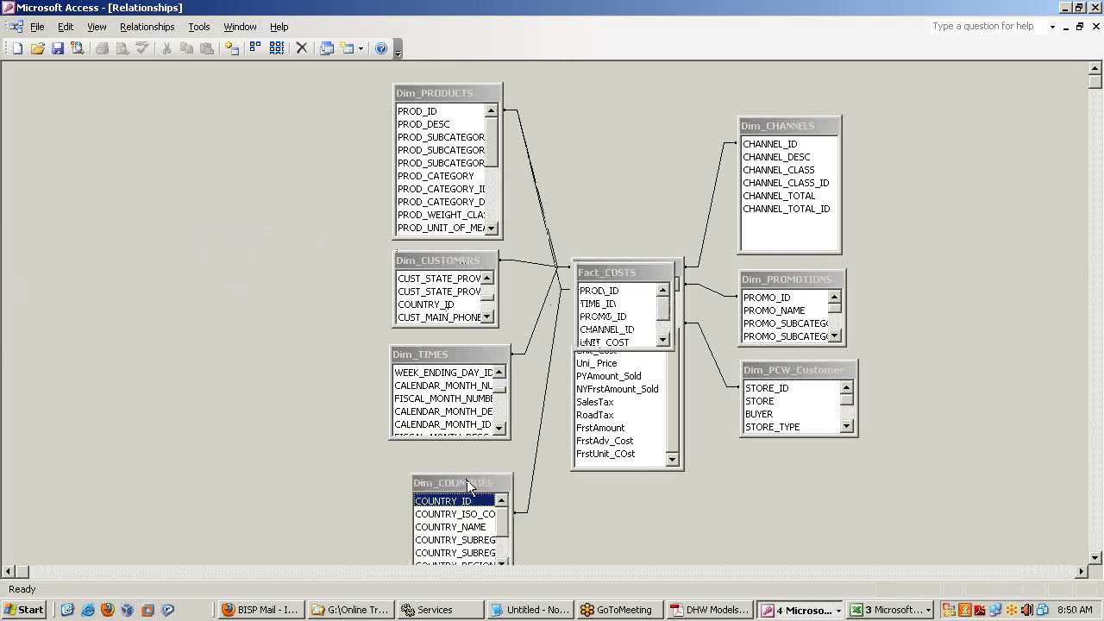
- Point out the key fields in each dimension table, such as COUNTRY_ID, PROMO_ID and CHANNEL_ID
left_click(448, 137)
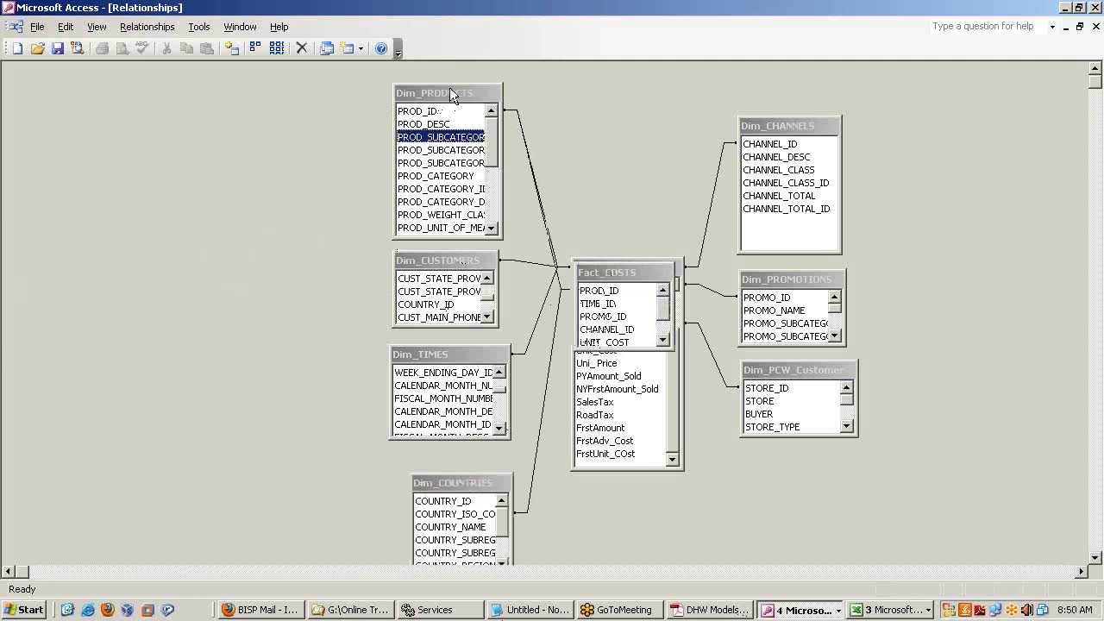
left_click(449, 292)
left_click(444, 423)
left_click(445, 481)
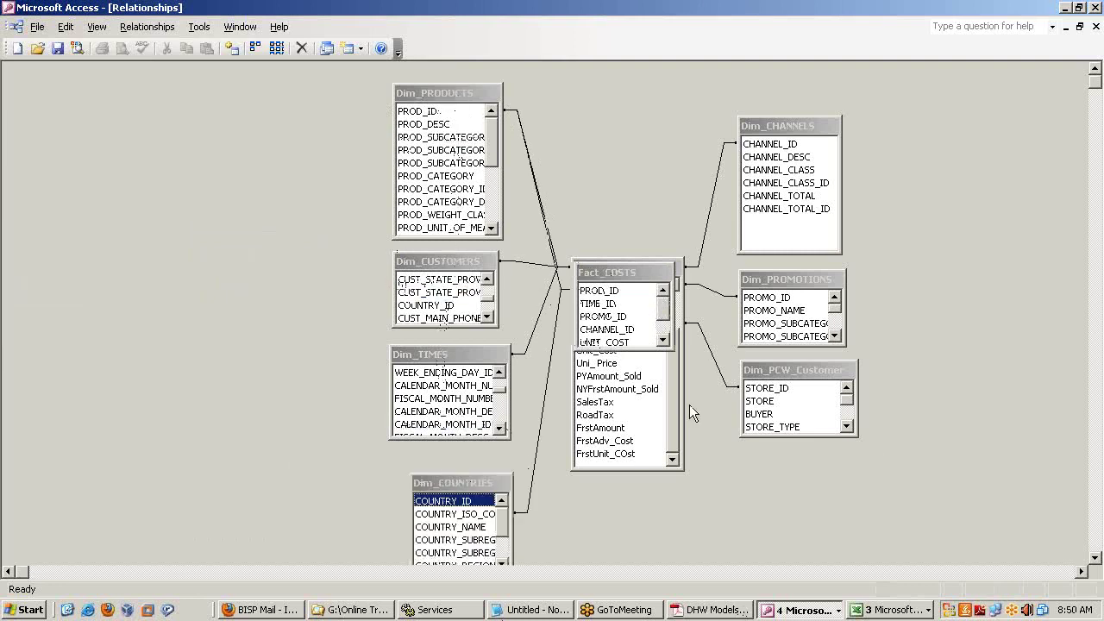
left_click(784, 360)
left_click(772, 295)
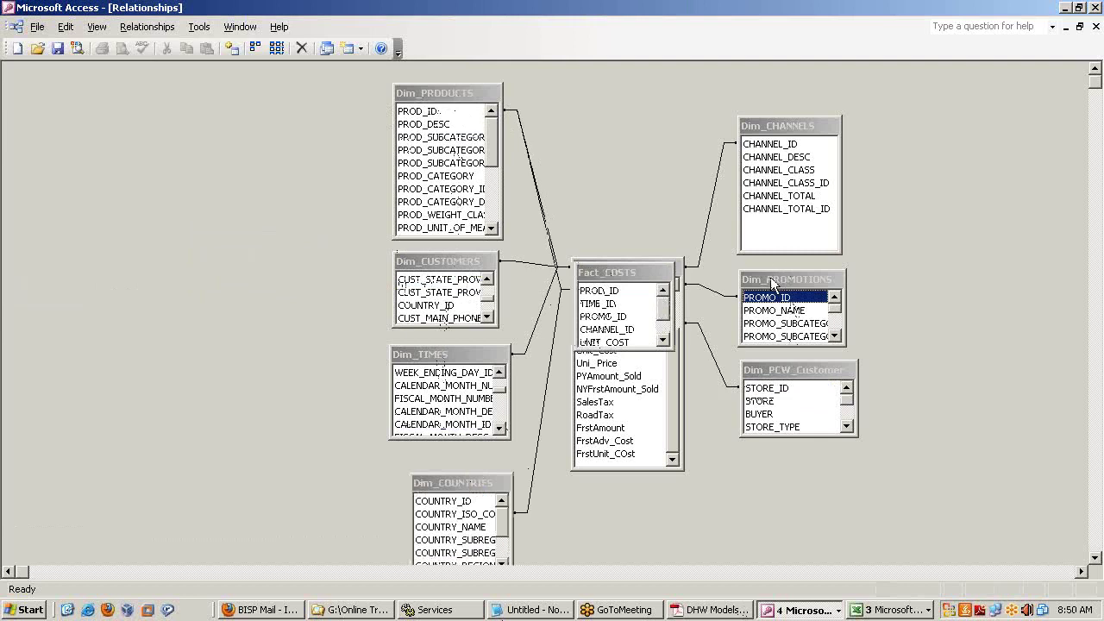
left_click(784, 144)
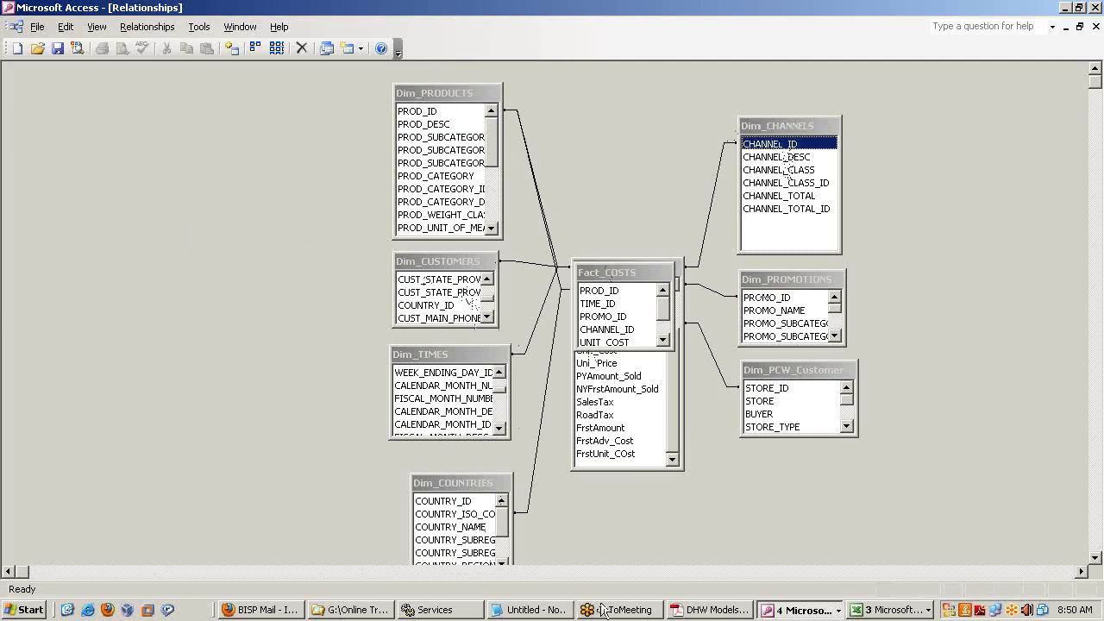
left_click(698, 610)
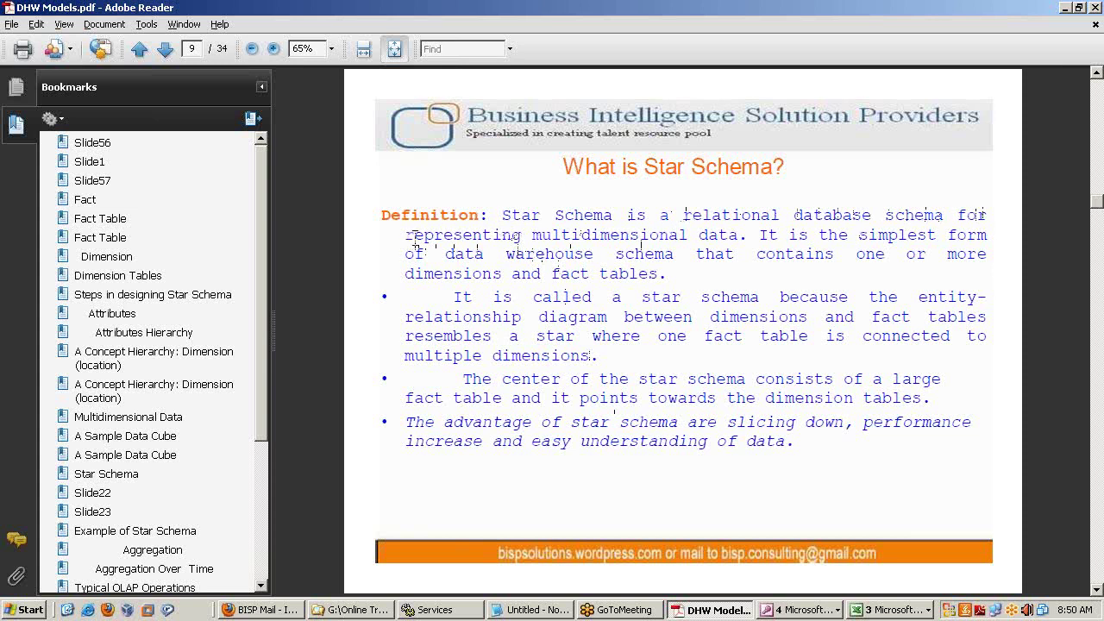
- Highlight the star schema definition phrases, from multidimensional data to one fact table connected to multiple dimensions
left_click_drag(406, 235, 738, 235)
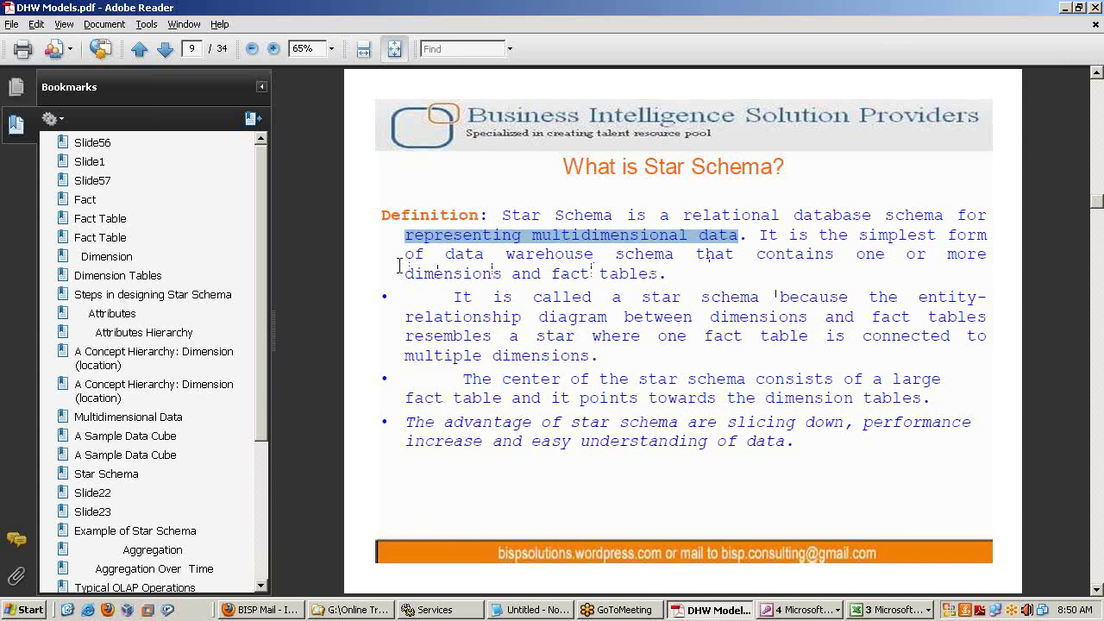
left_click_drag(403, 255, 939, 258)
left_click(973, 264)
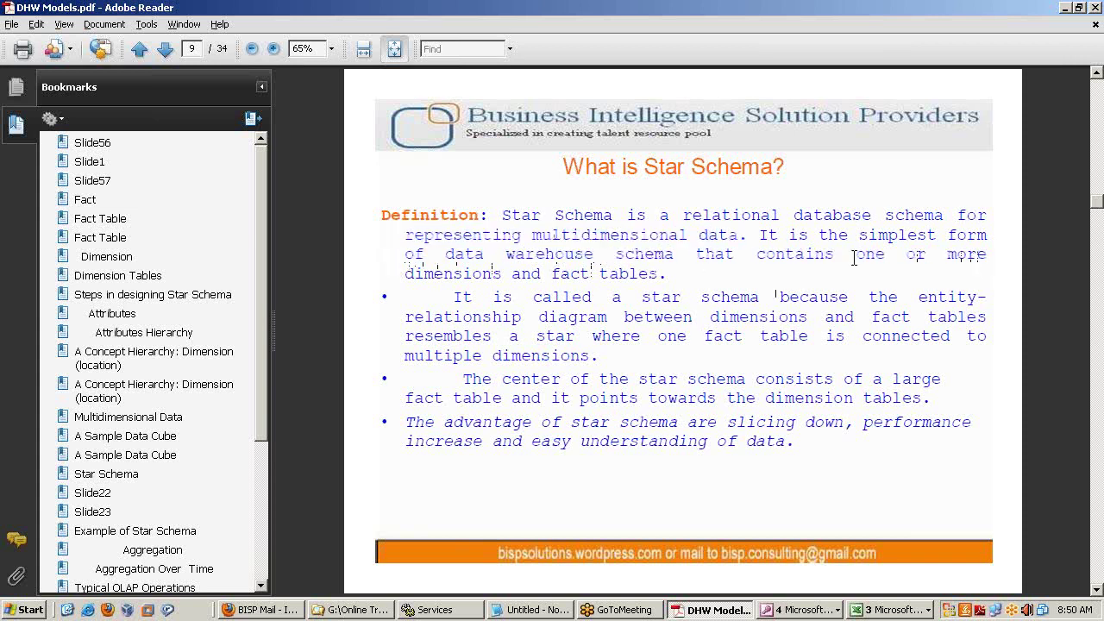
left_click_drag(404, 275, 641, 278)
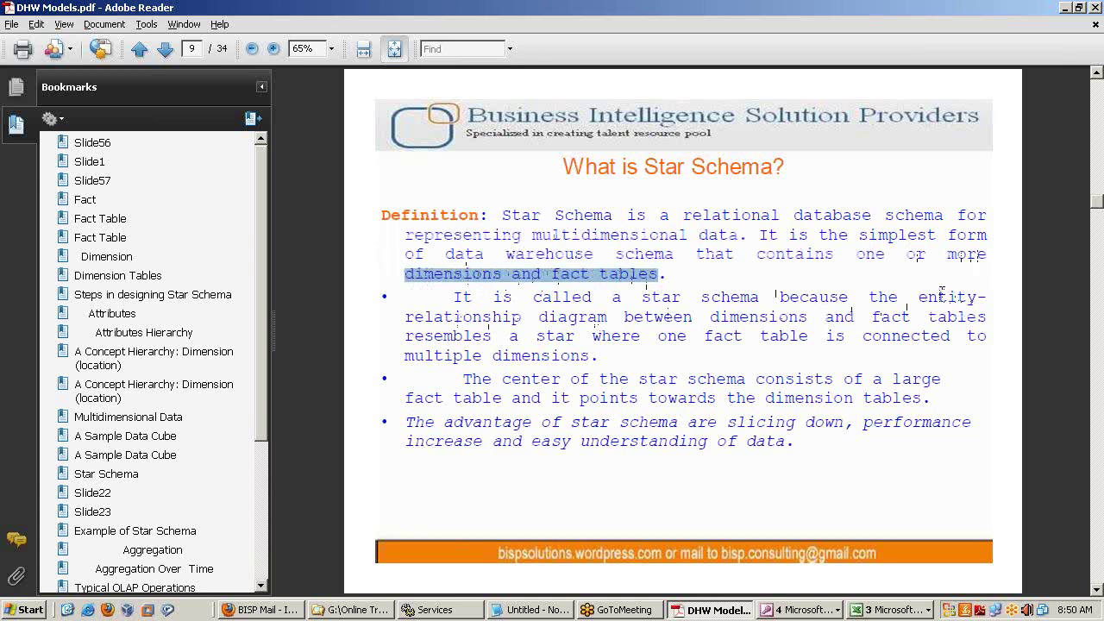
left_click_drag(537, 318, 835, 323)
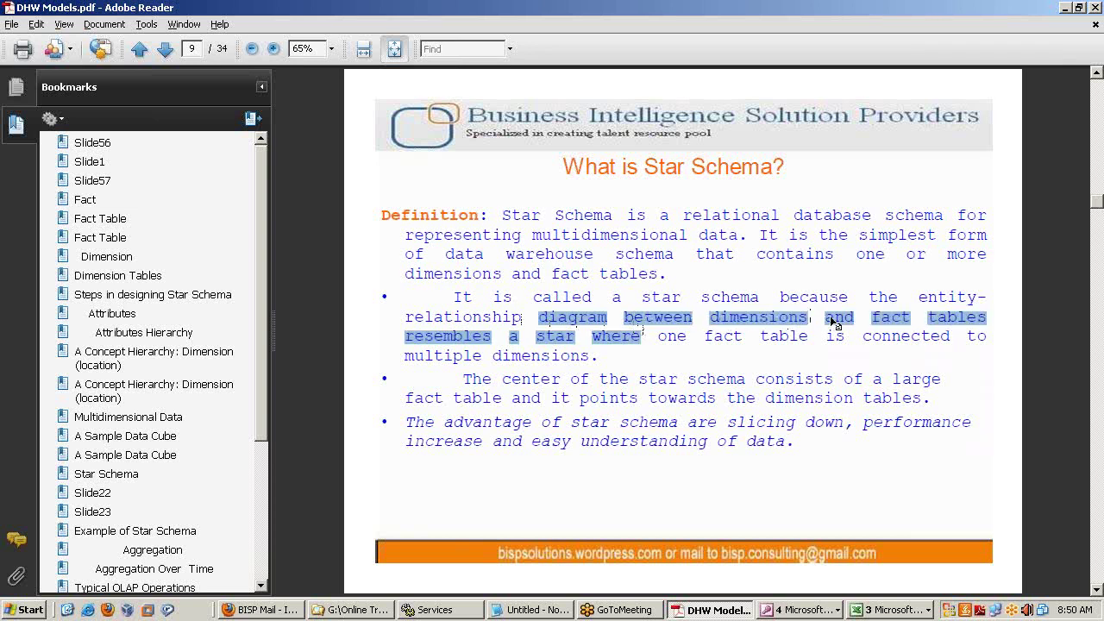
left_click(759, 337)
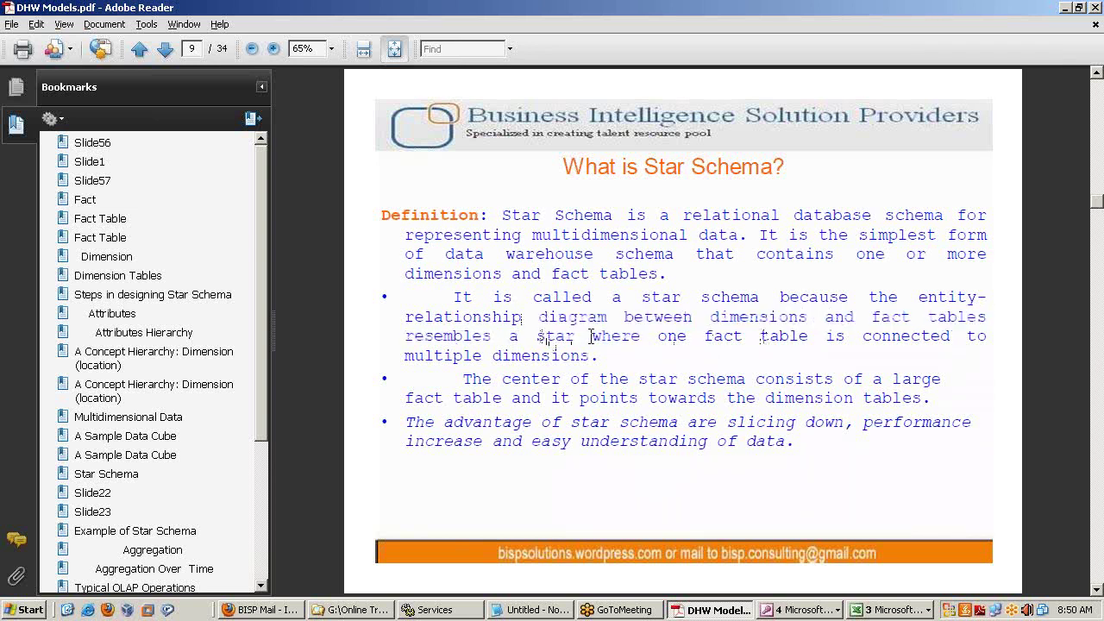
left_click_drag(661, 337, 926, 339)
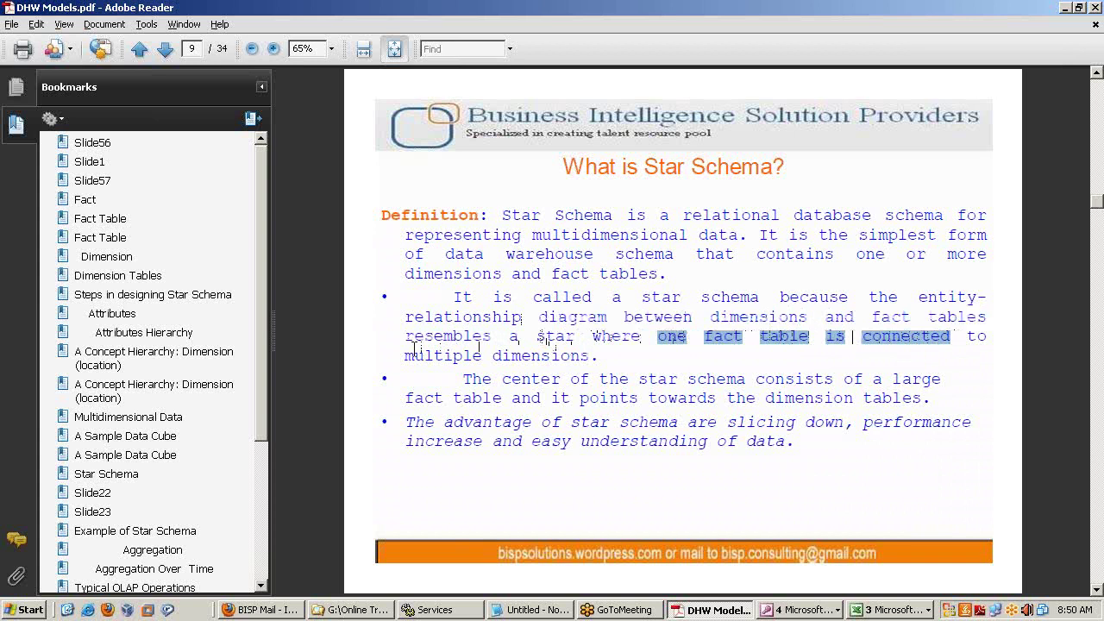
left_click_drag(407, 355, 595, 355)
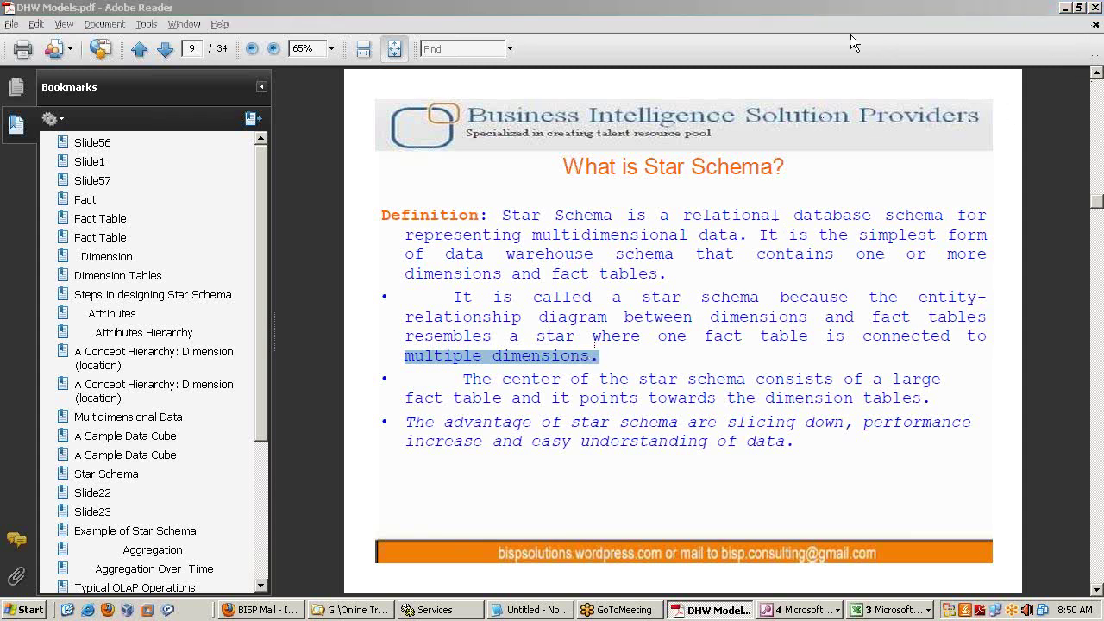
- Highlight the fact-table pointing line and the advantage bullet, then scroll on to page 10
left_click(801, 93)
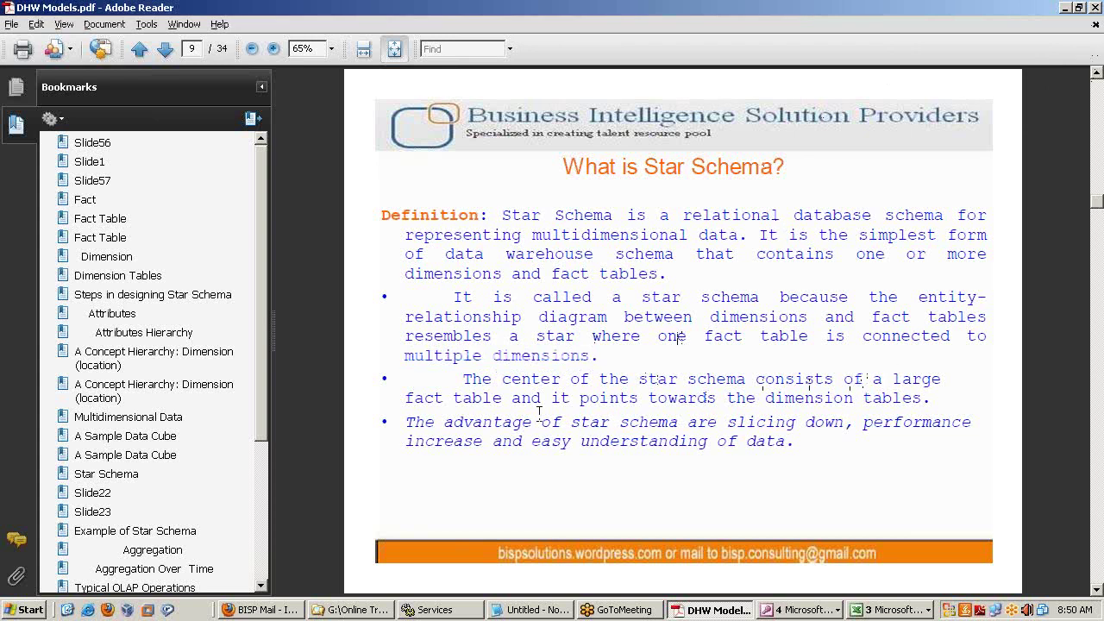
left_click_drag(413, 399, 925, 398)
left_click(722, 432)
left_click_drag(399, 424, 838, 436)
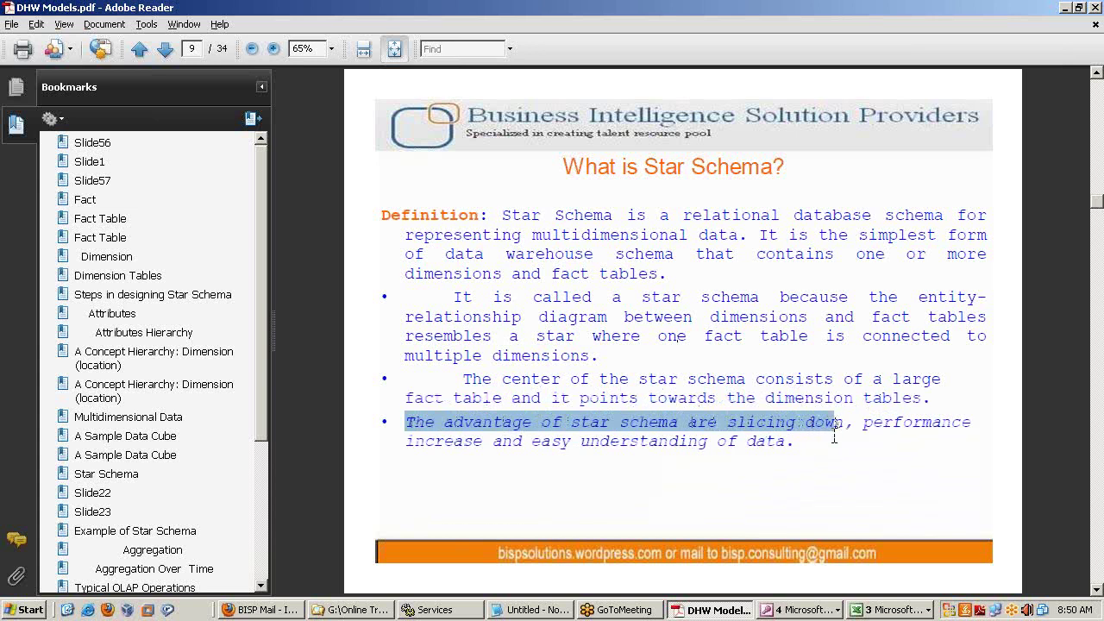
left_click(824, 435)
left_click_drag(728, 423, 802, 451)
left_click(829, 445)
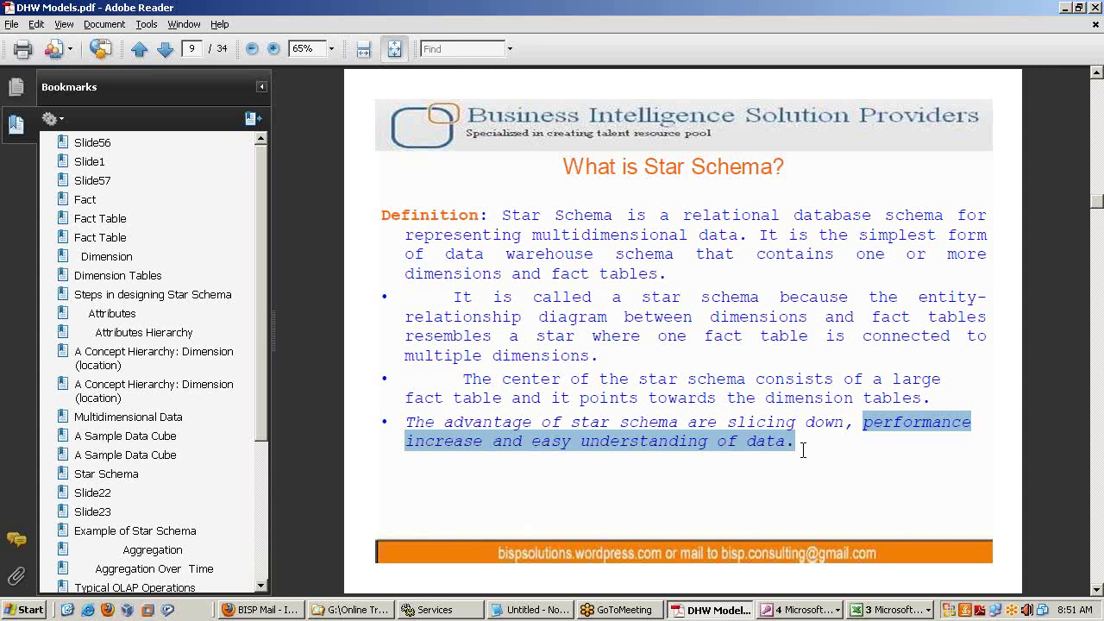
scroll(802, 449, "down", 1)
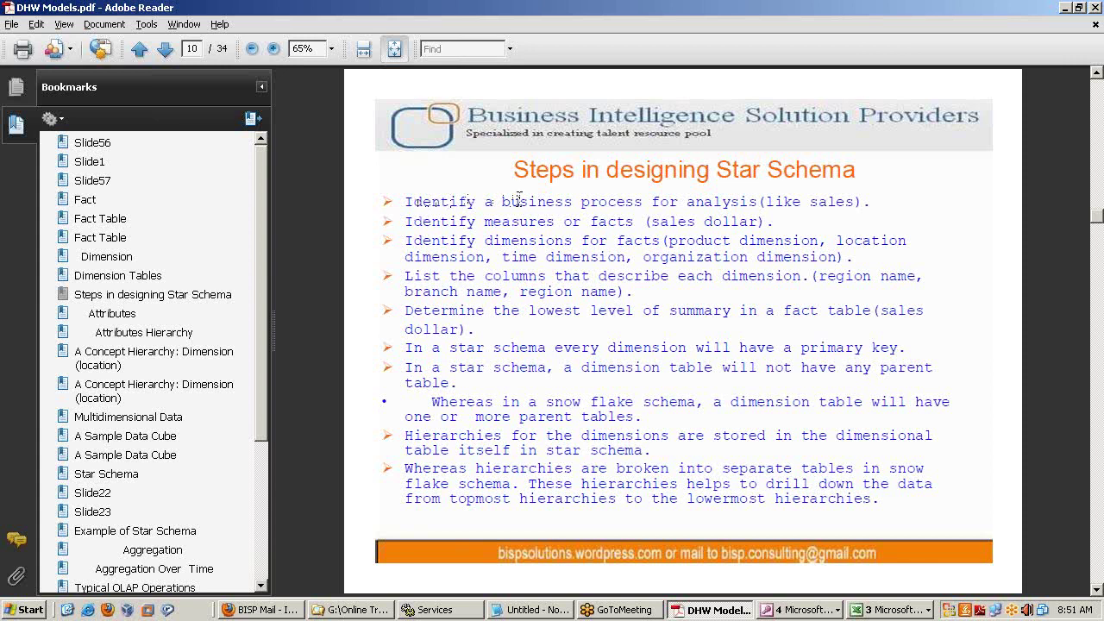
left_click_drag(495, 202, 757, 202)
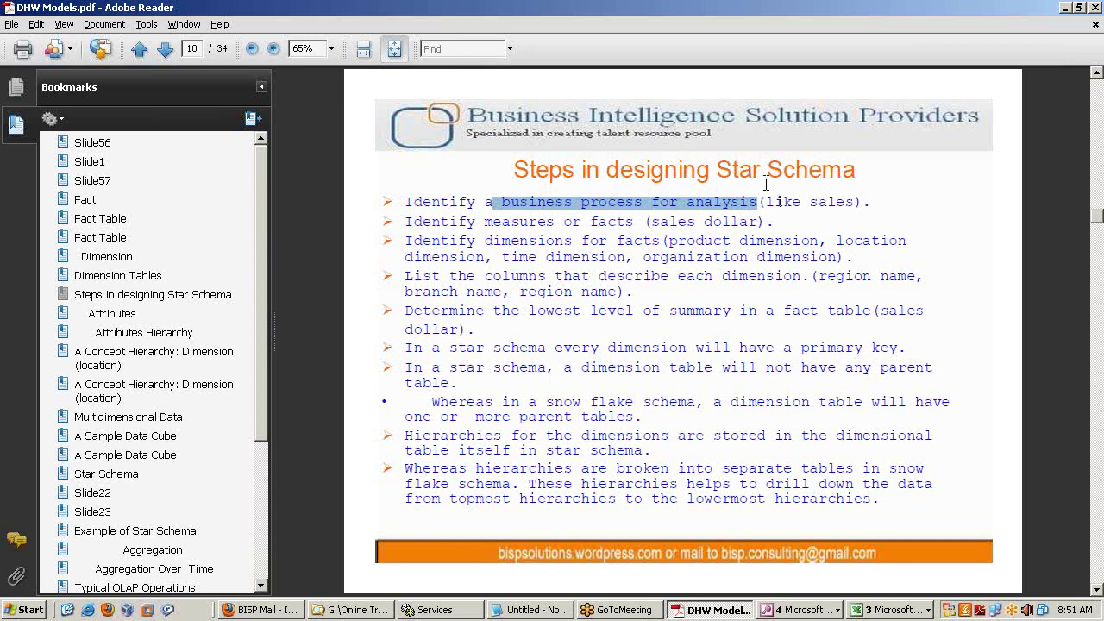
left_click(690, 242)
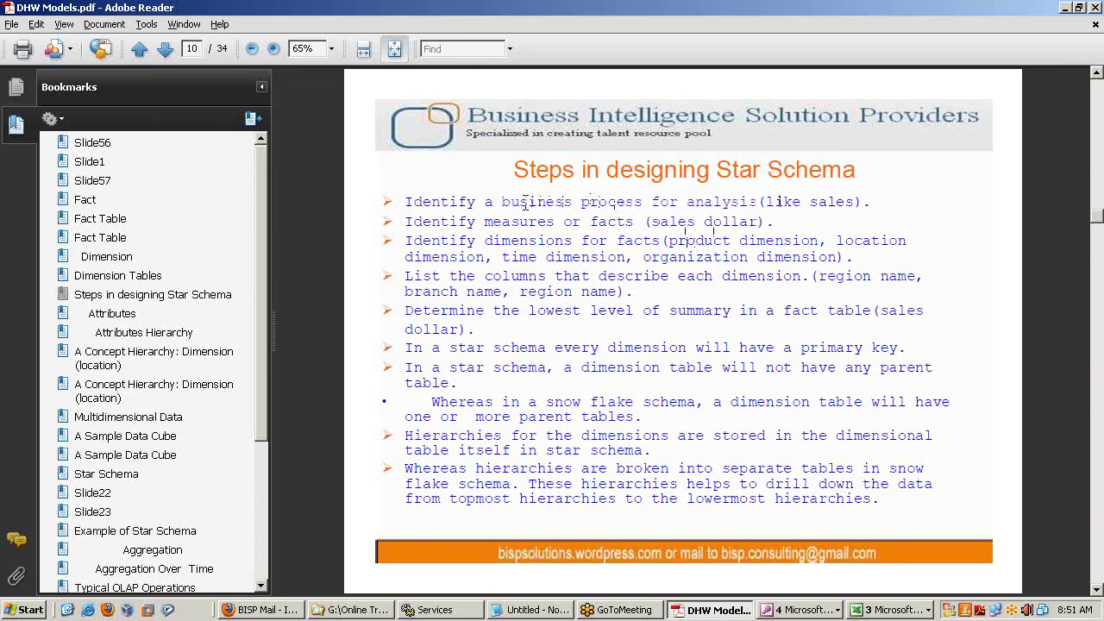
left_click_drag(404, 222, 595, 225)
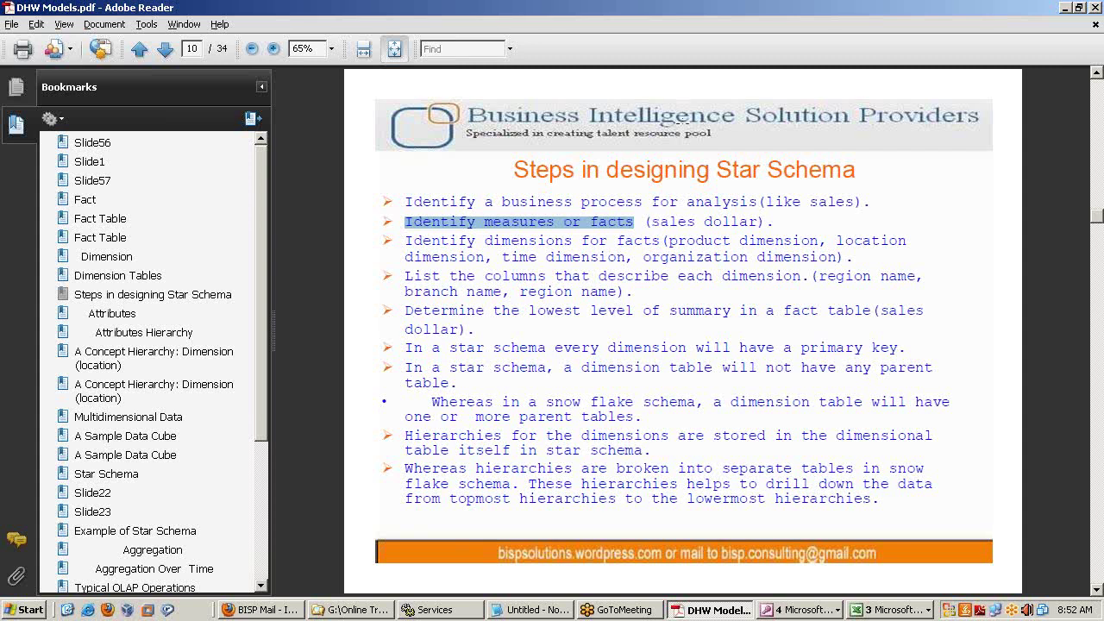
left_click(639, 234)
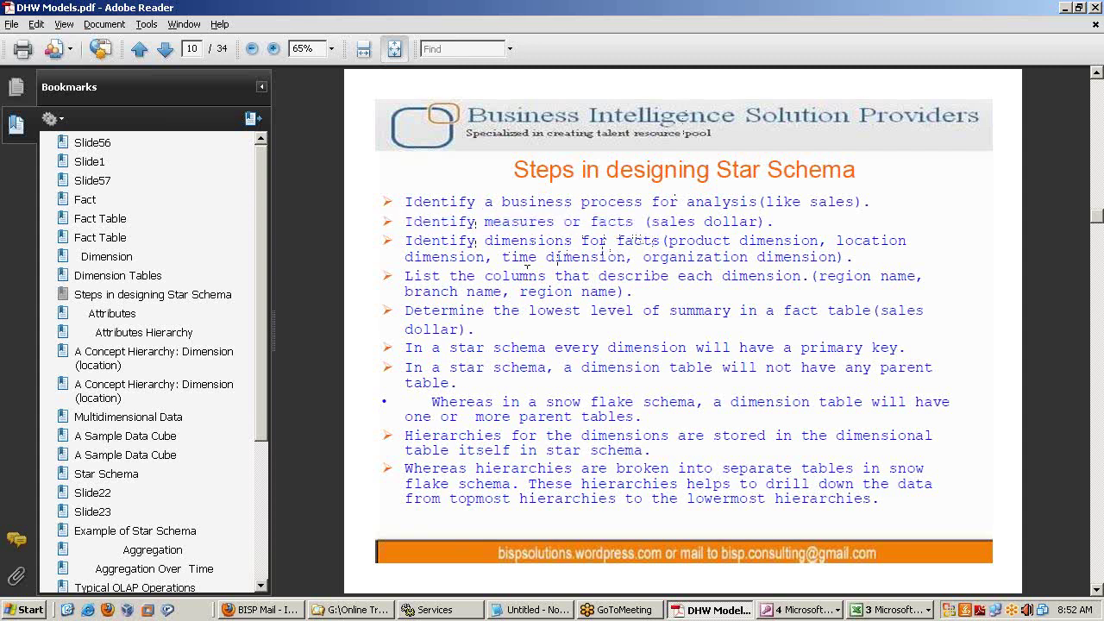
left_click_drag(402, 276, 718, 274)
left_click(669, 304)
left_click_drag(405, 343, 927, 343)
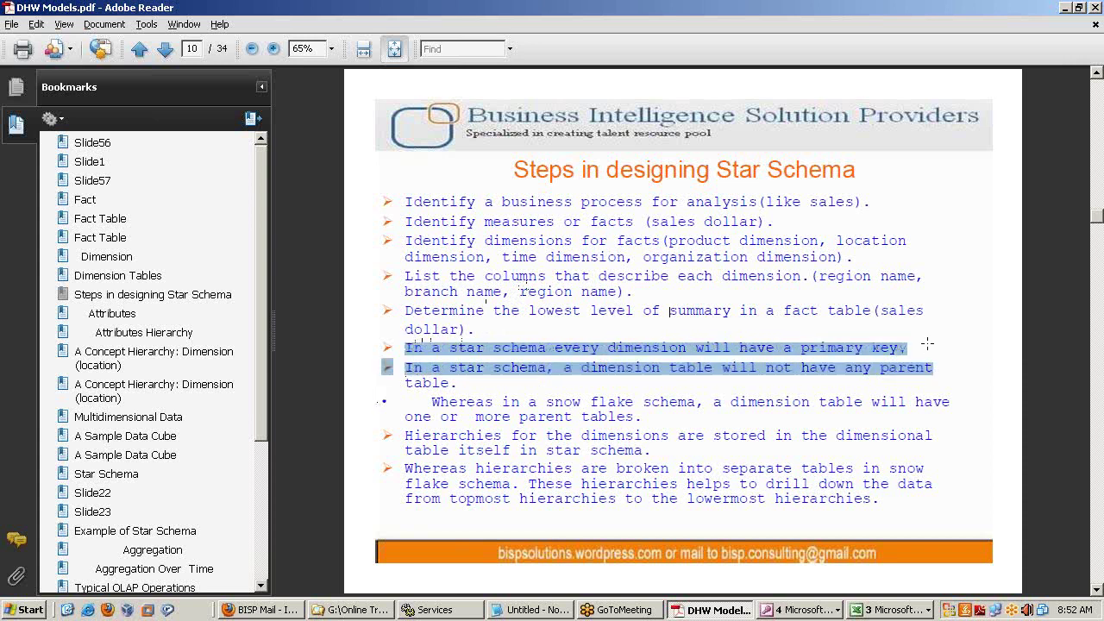
left_click(923, 342)
left_click(999, 350)
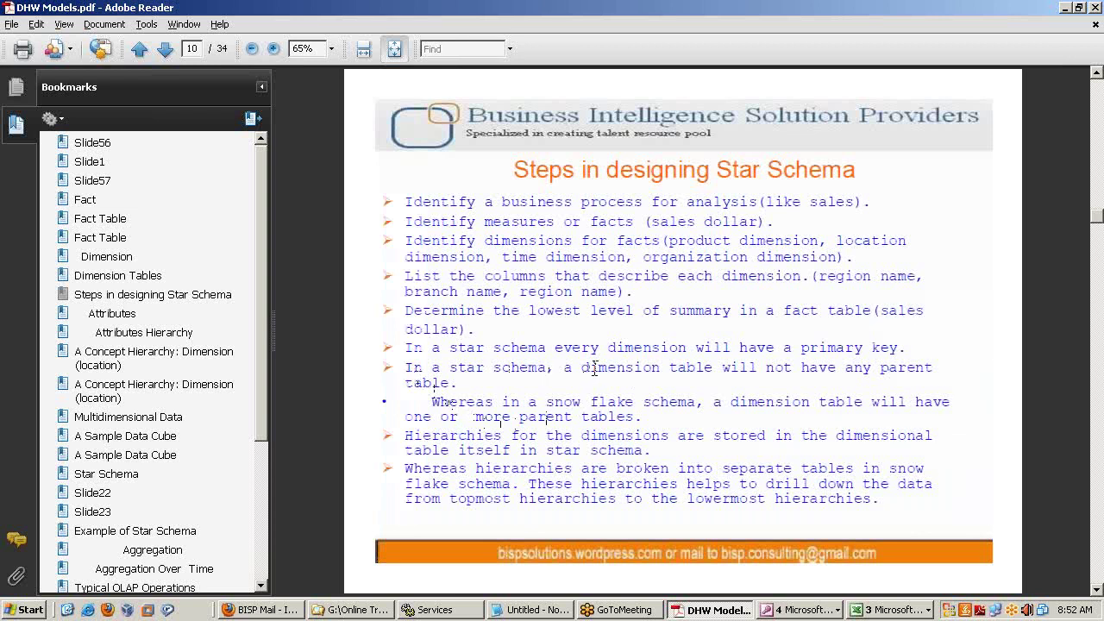
left_click_drag(581, 368, 645, 368)
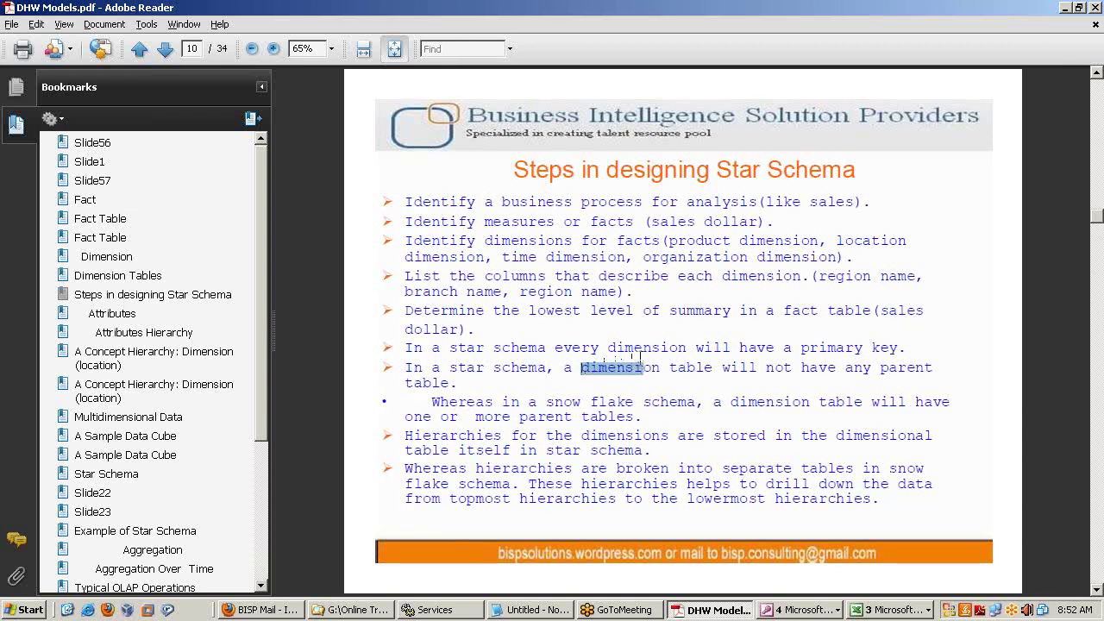
left_click_drag(393, 367, 740, 367)
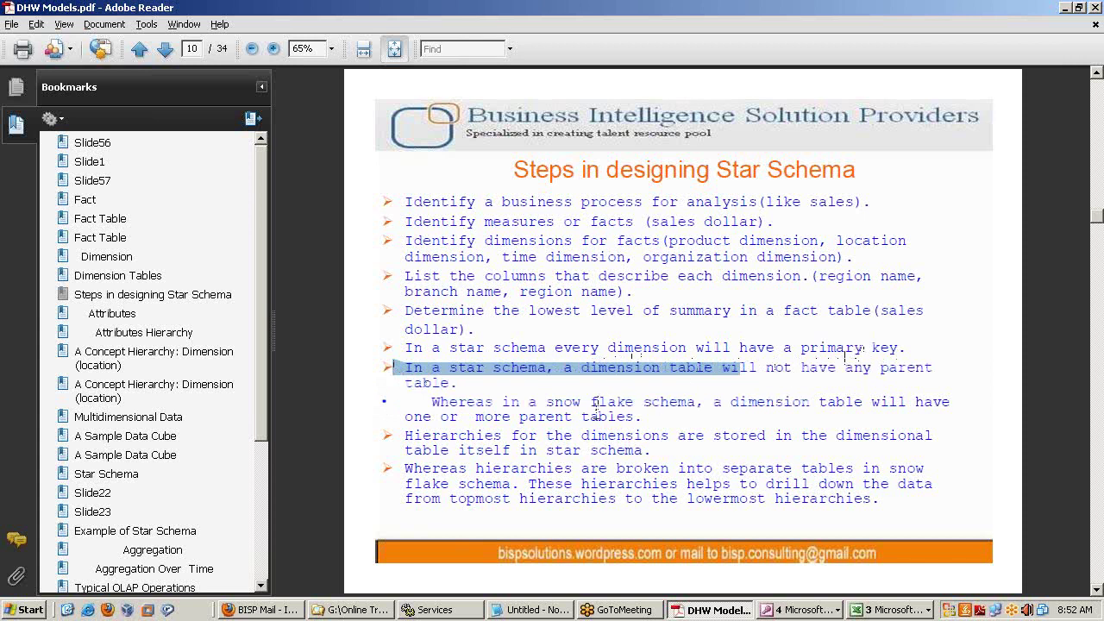
left_click_drag(406, 436, 521, 437)
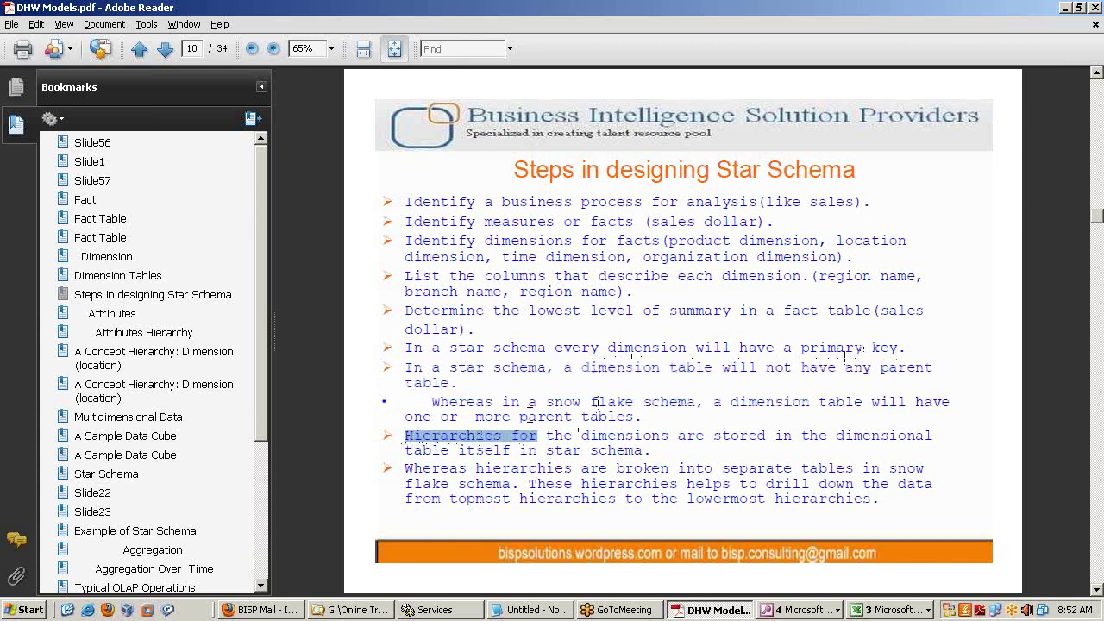
left_click(865, 609)
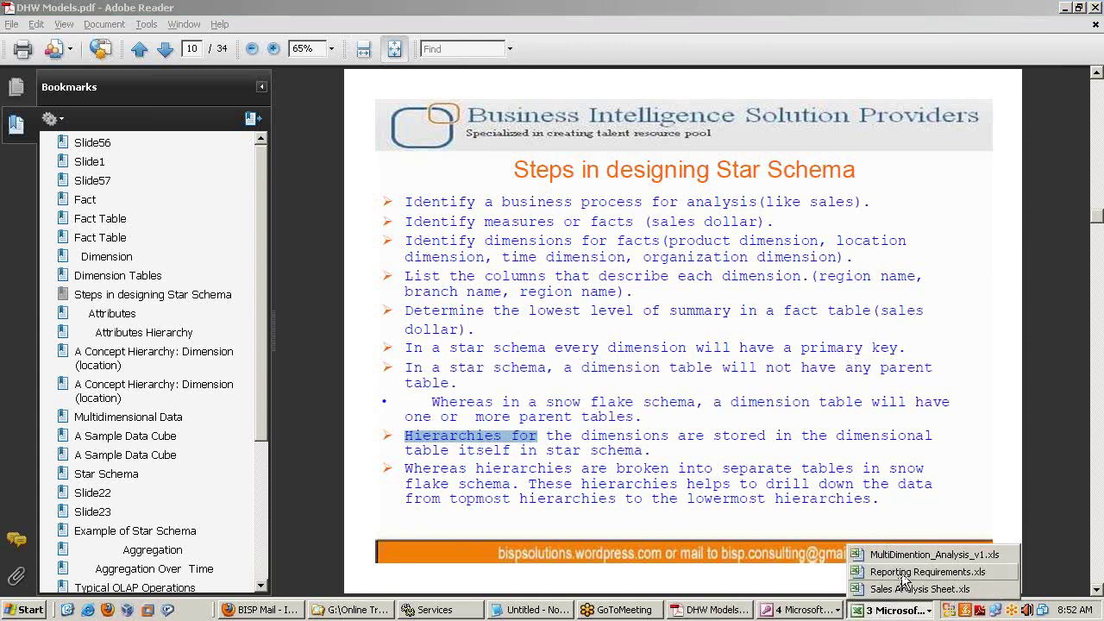
- Bring up MultiDimention_Analysis_v1 and mark the first Product Family, Category and Name values
left_click(905, 573)
left_click(871, 610)
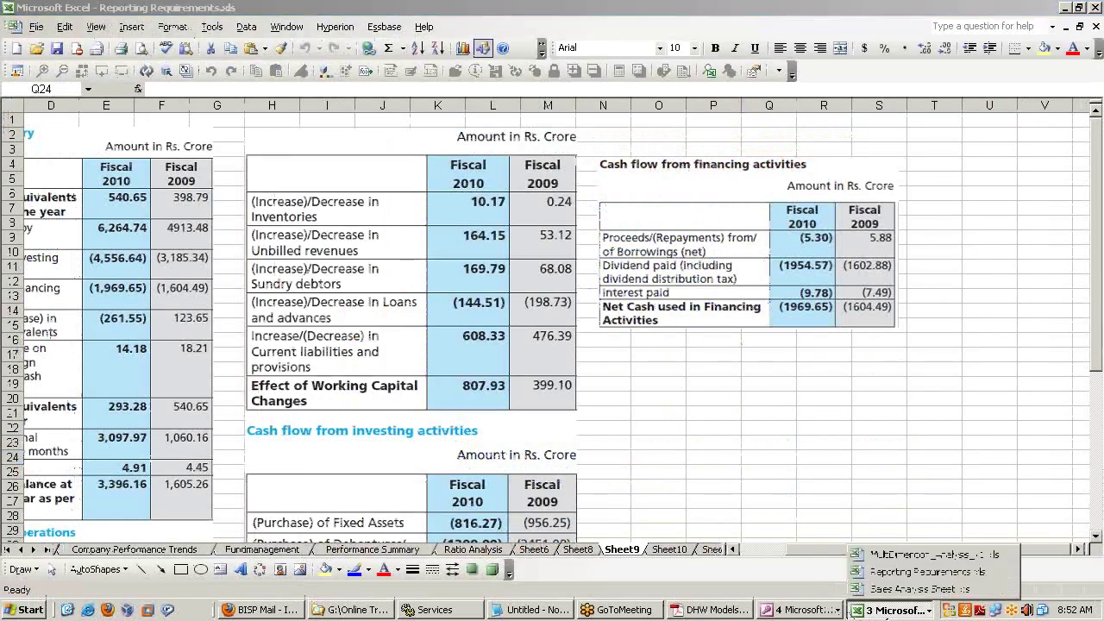
left_click(905, 556)
left_click(666, 445)
left_click(373, 178)
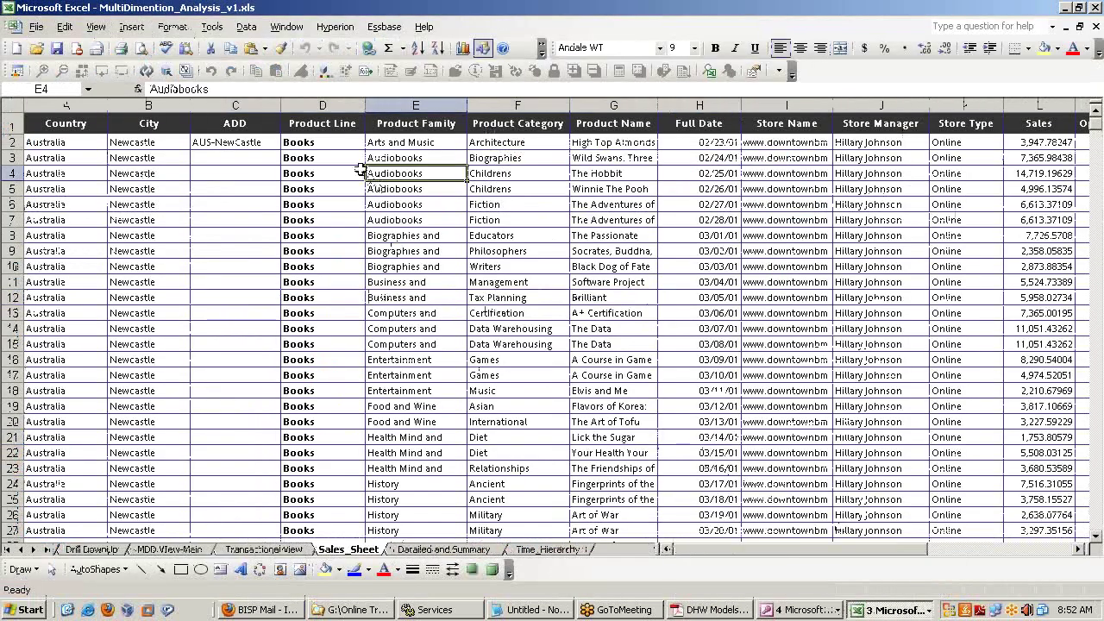
left_click(315, 128)
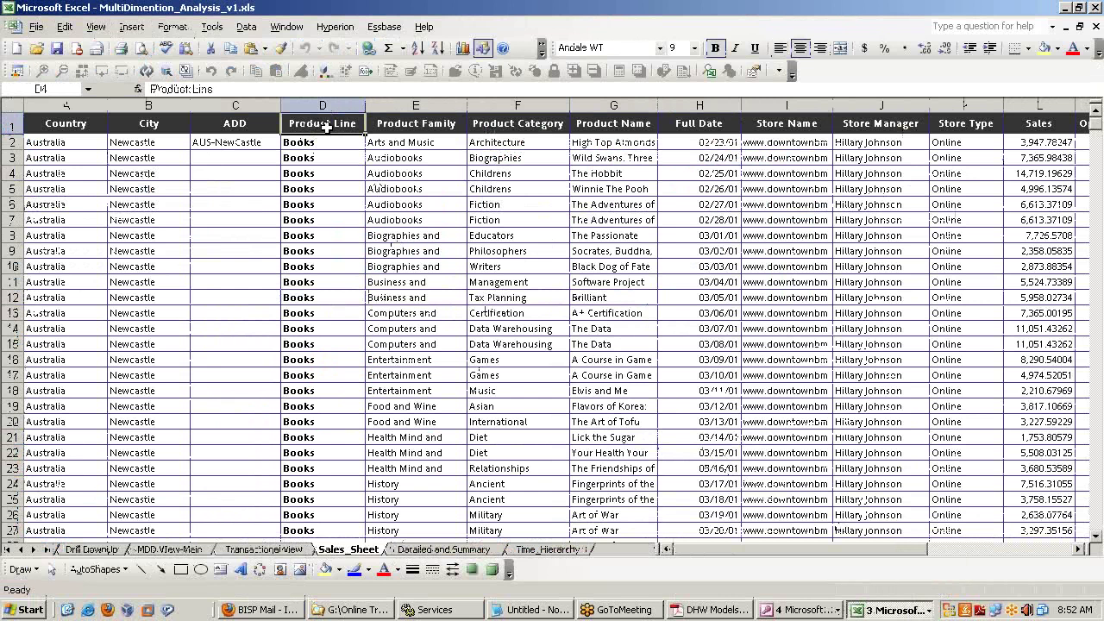
left_click_drag(329, 127, 407, 169)
left_click_drag(509, 143, 509, 188)
left_click_drag(602, 141, 602, 173)
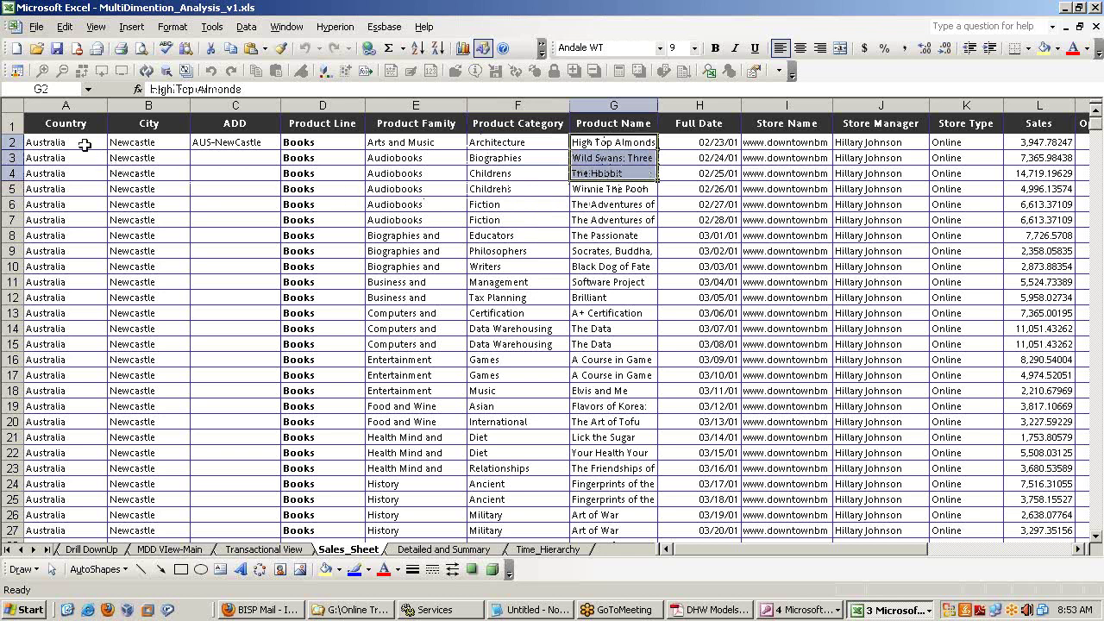
- Mark the Country and City entries, including where City changes from Newcastle to Sydney
left_click_drag(65, 128, 113, 147)
left_click(138, 189)
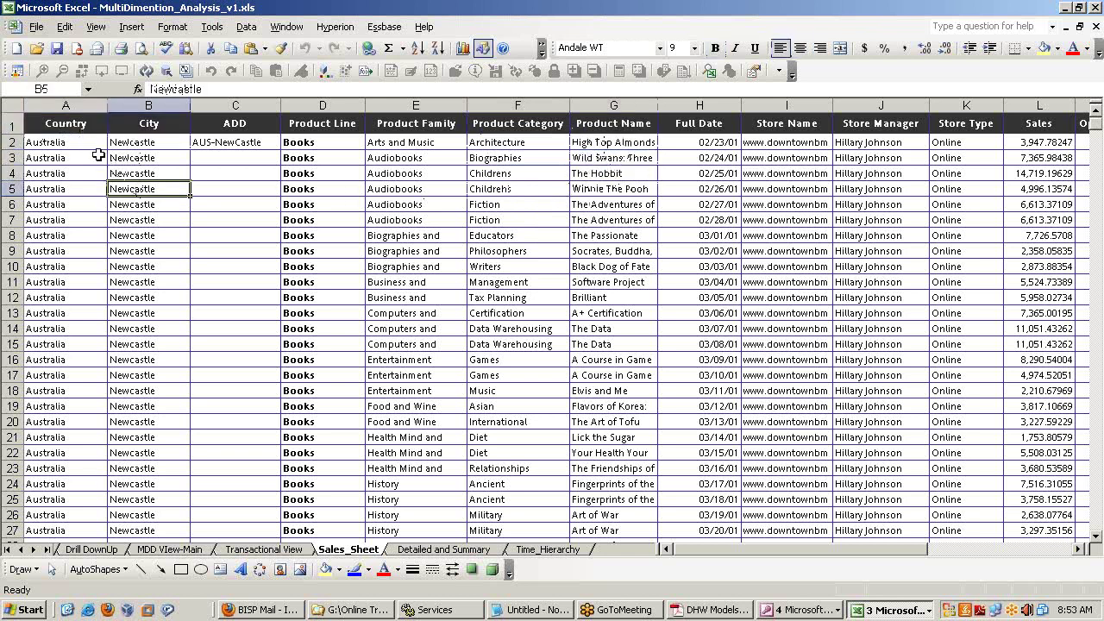
left_click(55, 147)
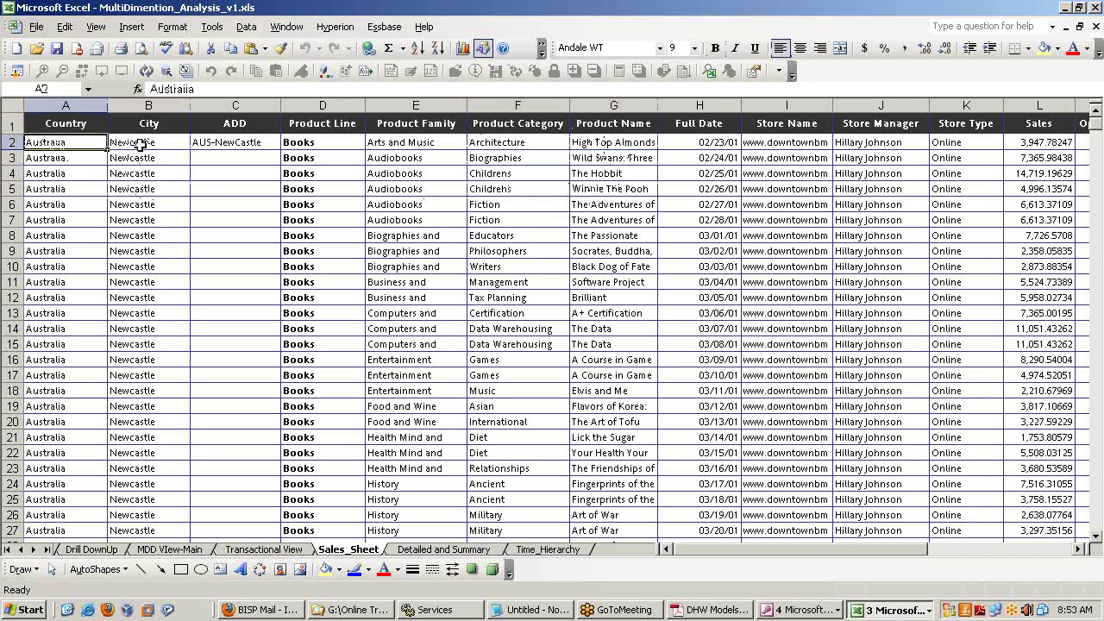
scroll(142, 292, "down", 1)
scroll(143, 291, "down", 16)
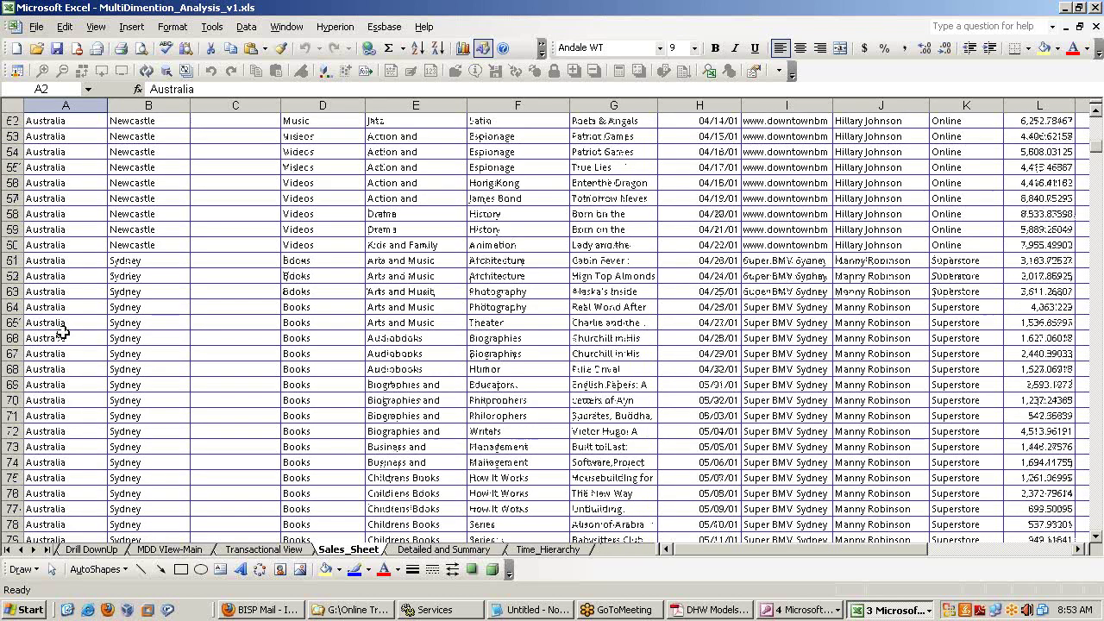
left_click_drag(57, 249, 148, 261)
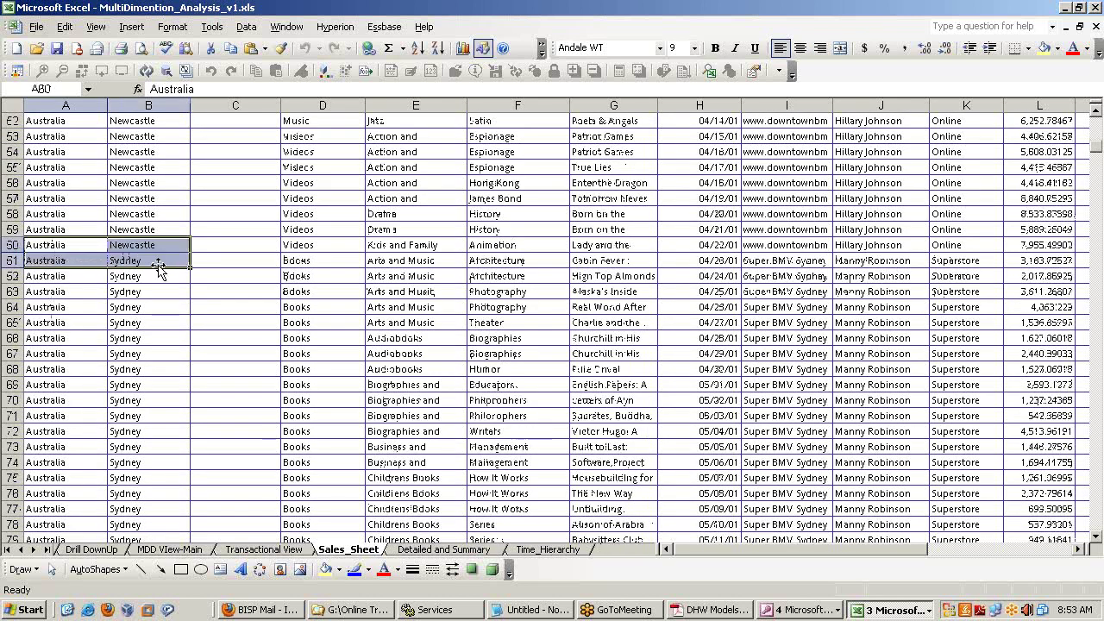
scroll(162, 302, "up", 17)
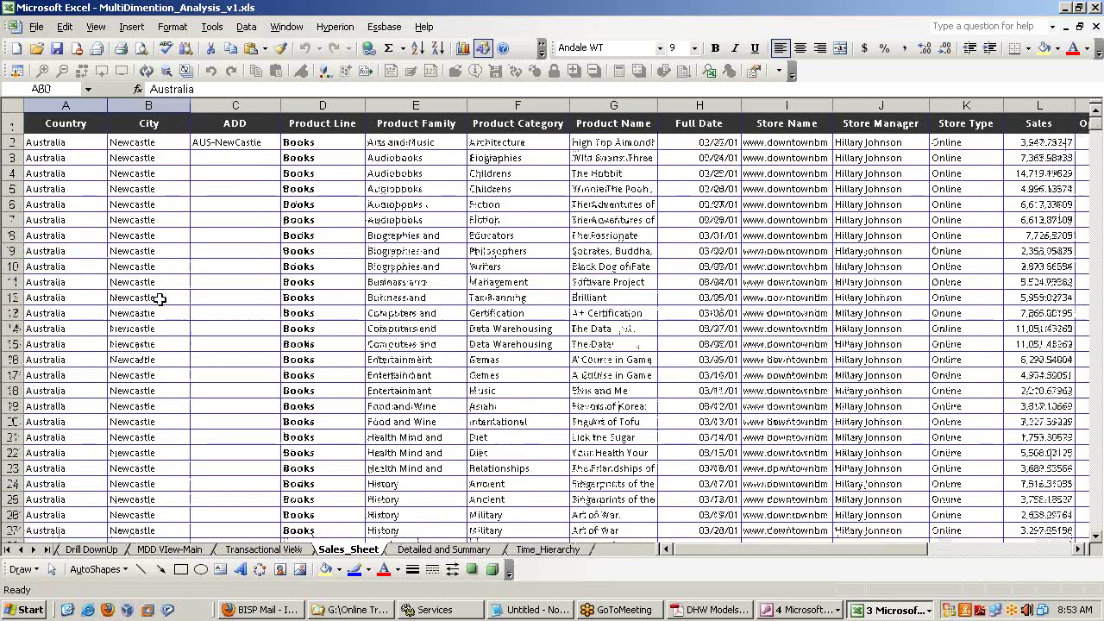
- Mark the first seven Store Manager and Store Name entries
left_click_drag(785, 135, 886, 124)
left_click(869, 158)
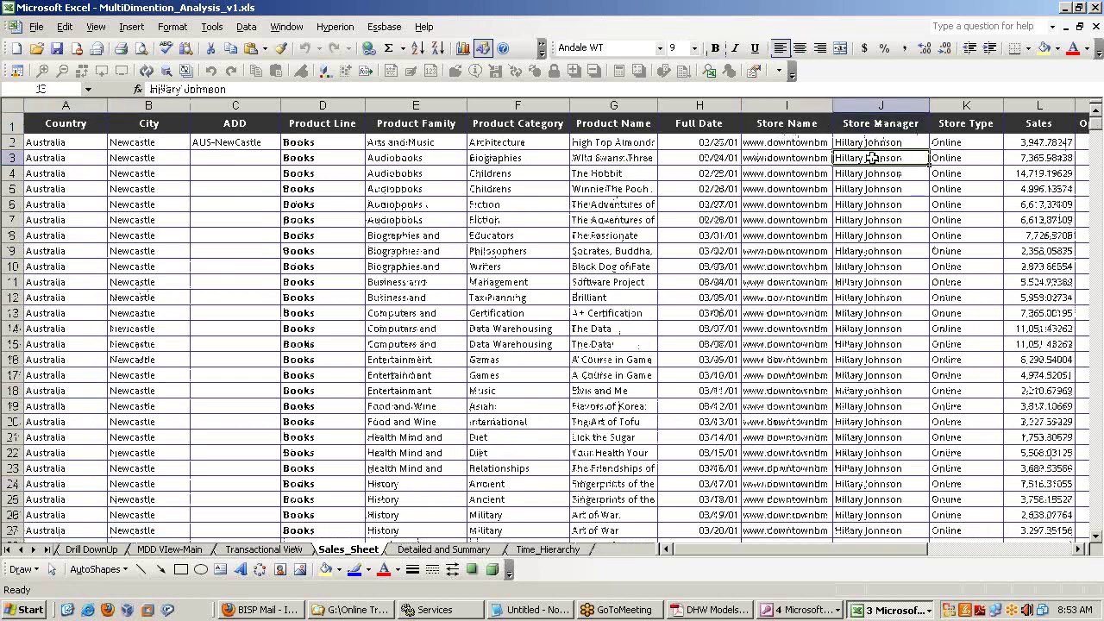
left_click(967, 140)
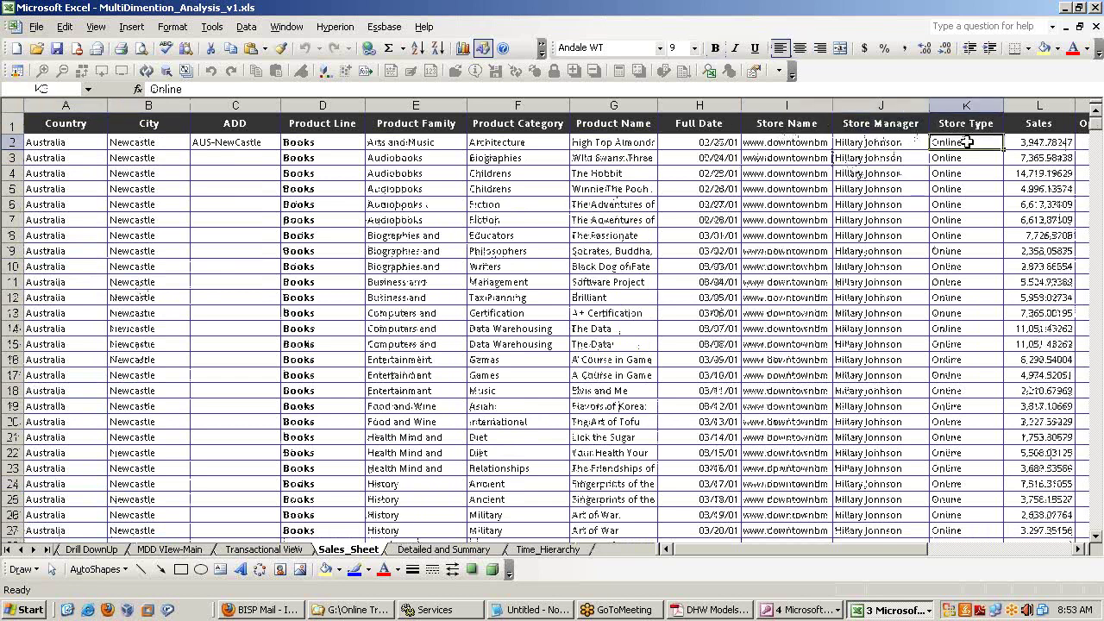
left_click(882, 143)
left_click_drag(882, 142, 888, 234)
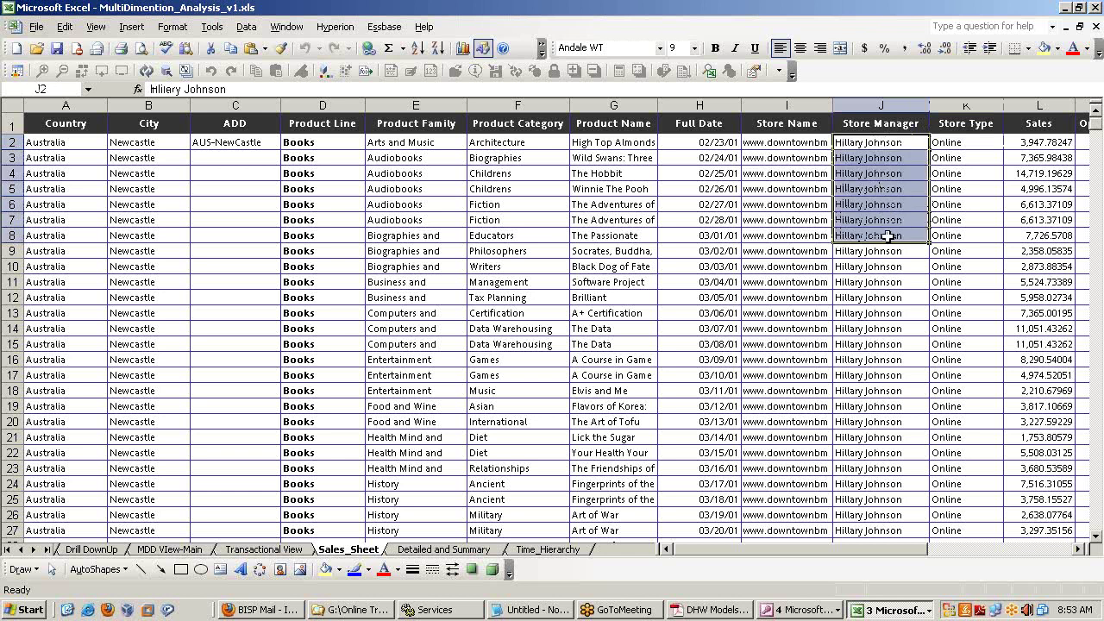
left_click_drag(792, 142, 800, 228)
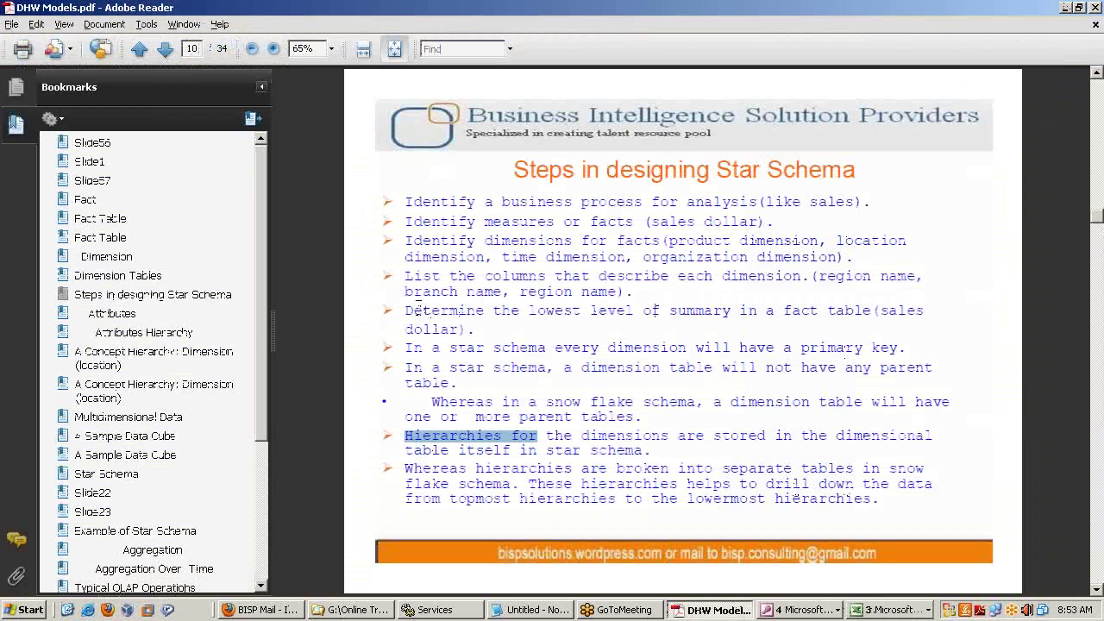
- Clear the highlight and scroll DHW Models.pdf down to page 11, 'Attributes'
left_click(373, 292)
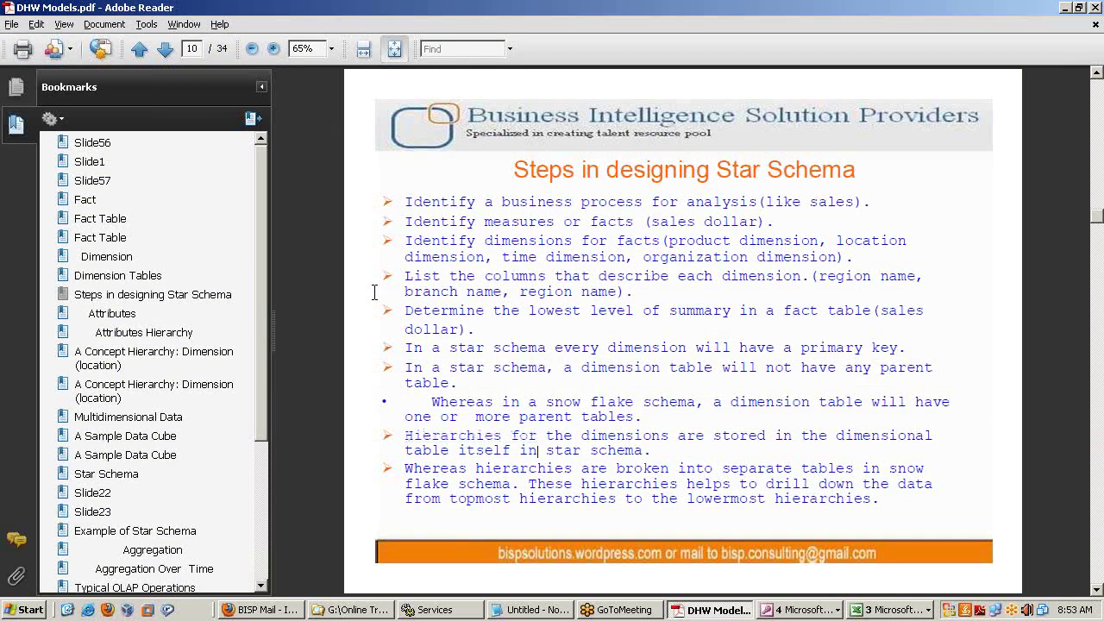
scroll(538, 449, "down", 2)
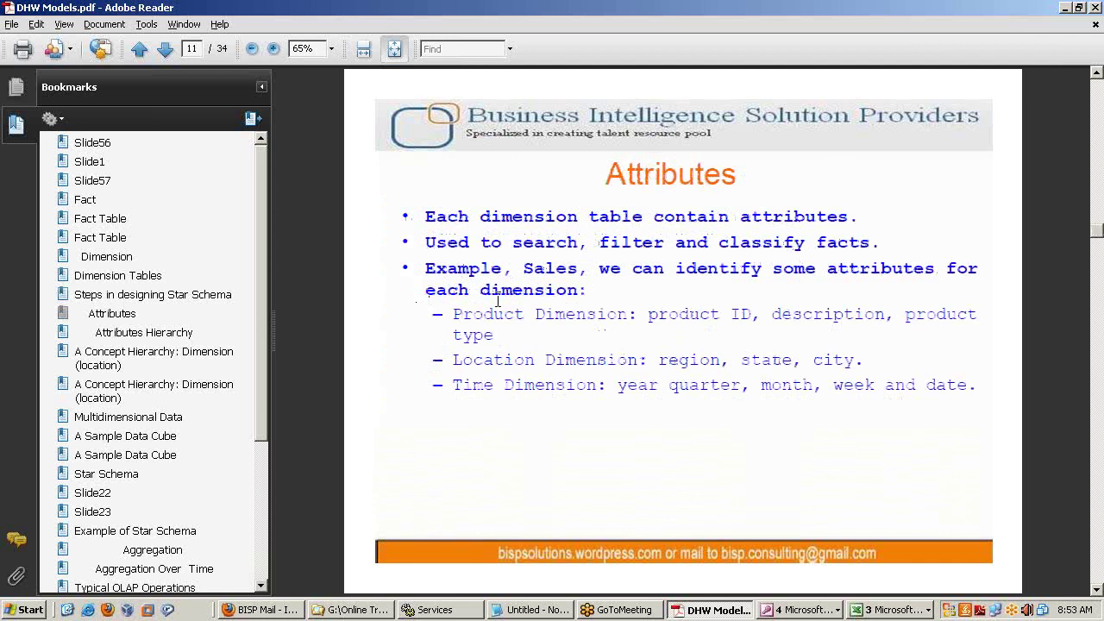